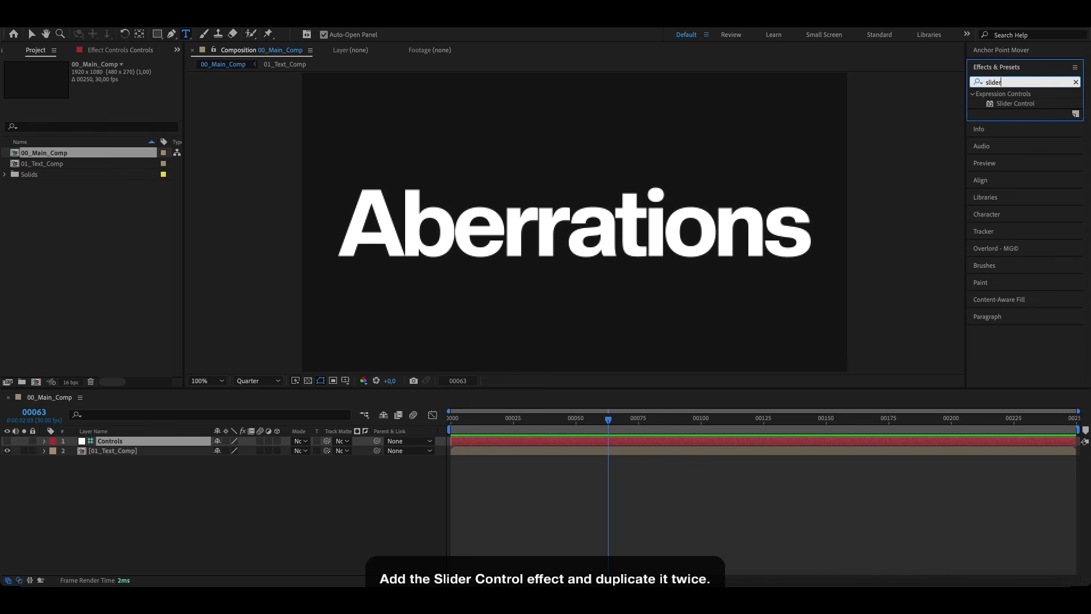
Step: Add a Slider Control effect to the Controls layer and duplicate it twice
drag(1011, 106, 135, 445)
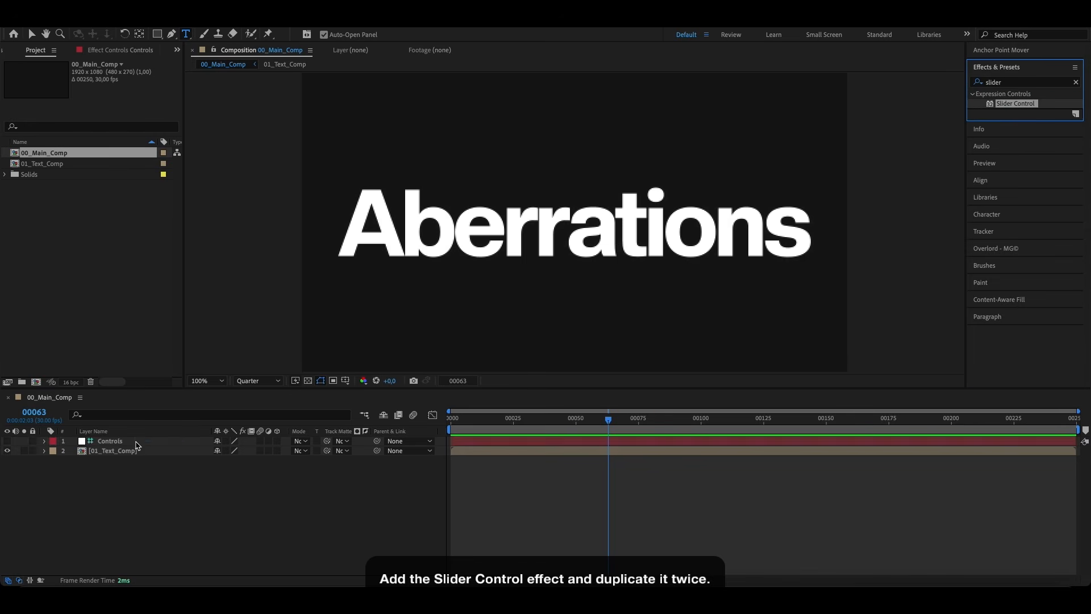
key(v)
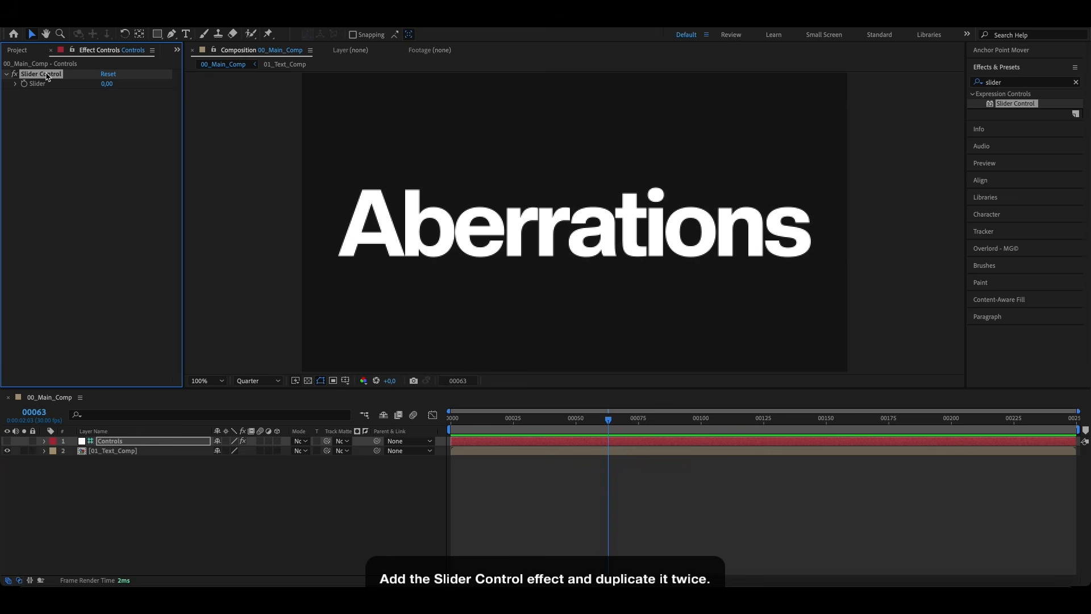
key(ctrl+d)
key(ctrl+d)
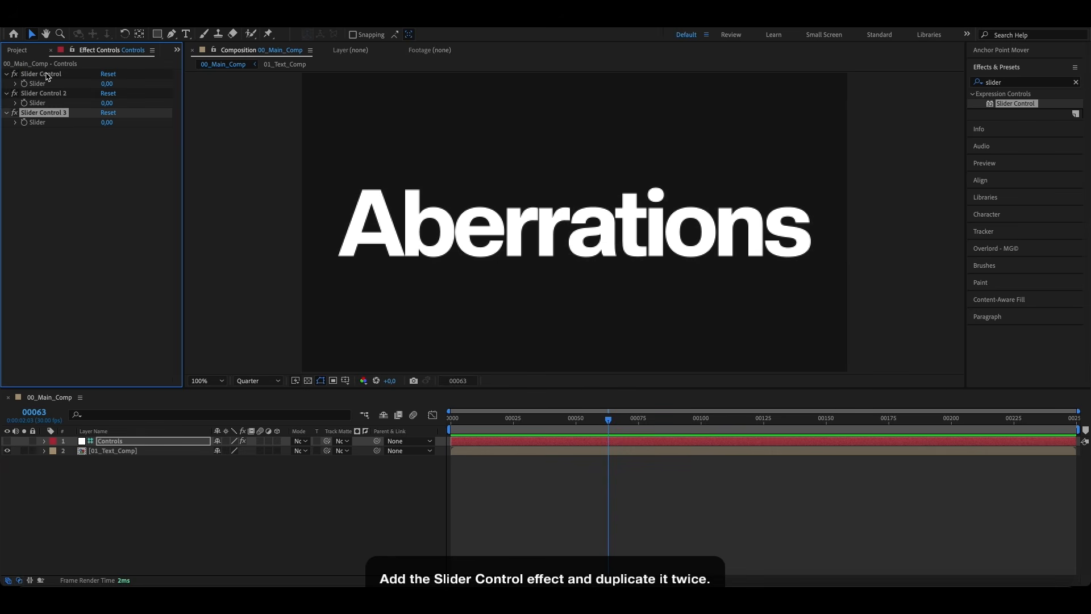
Step: Rename the three slider effects on the Controls layer as Velocity, Distance and Random Seed, in that order
click(45, 77)
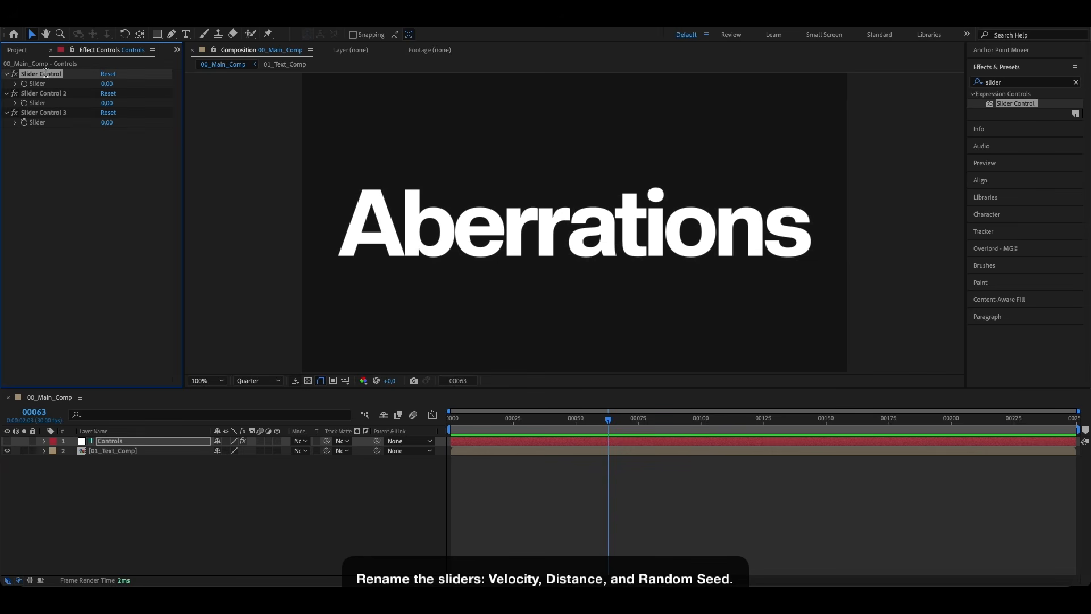
key(Return)
text(Velocity)
key(Return)
click(49, 94)
key(Return)
text(Distance)
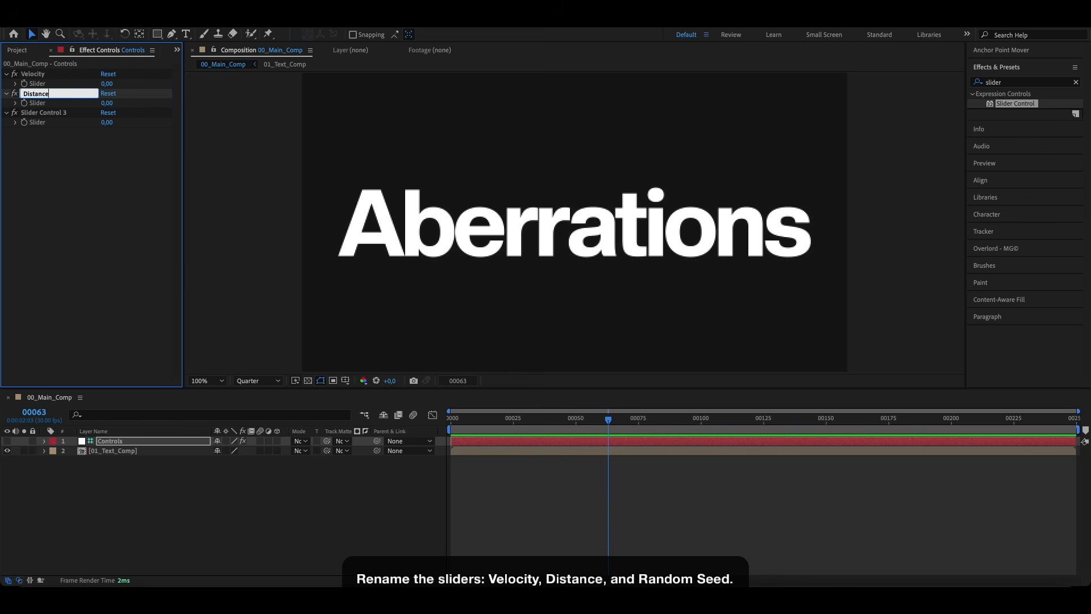
key(Return)
click(49, 113)
key(Return)
text(Ran)
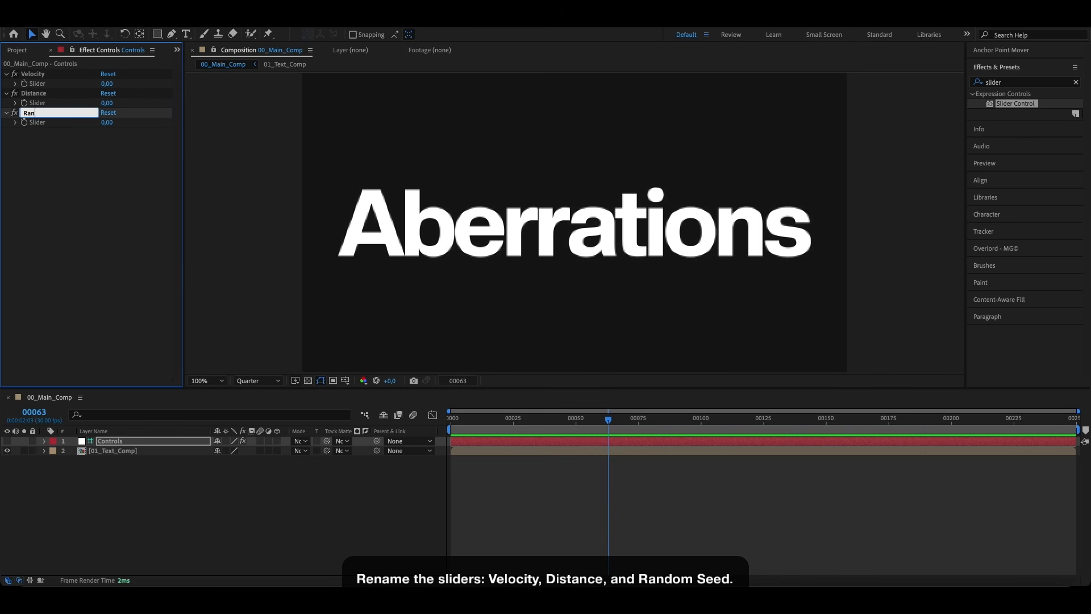
text(dom Seed)
key(Return)
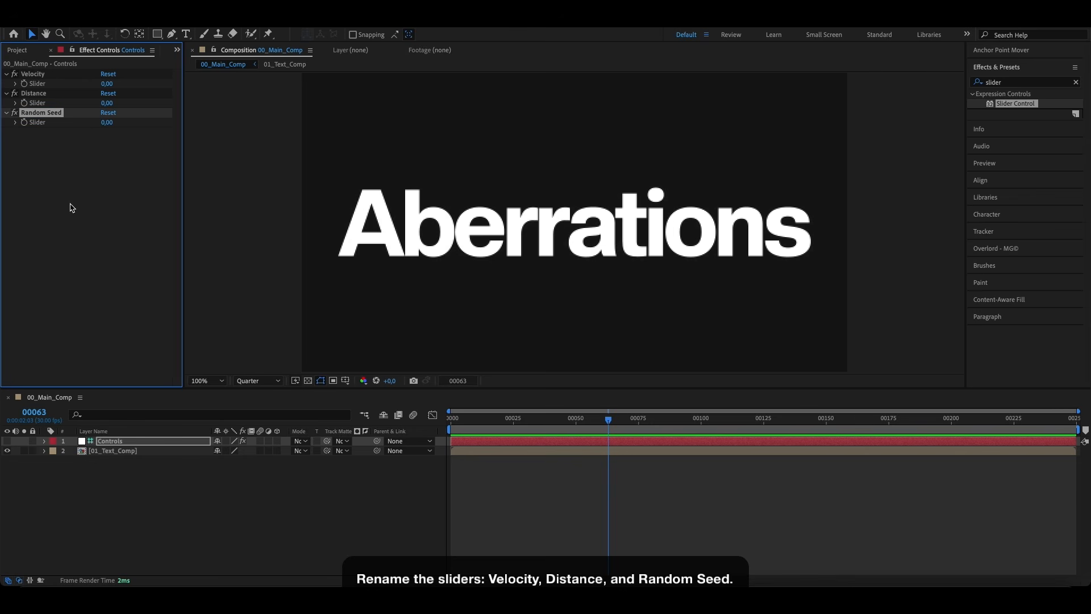
Step: Set the Controls sliders to 5 for Velocity, 400 for Distance and 1 for Random Seed
click(107, 84)
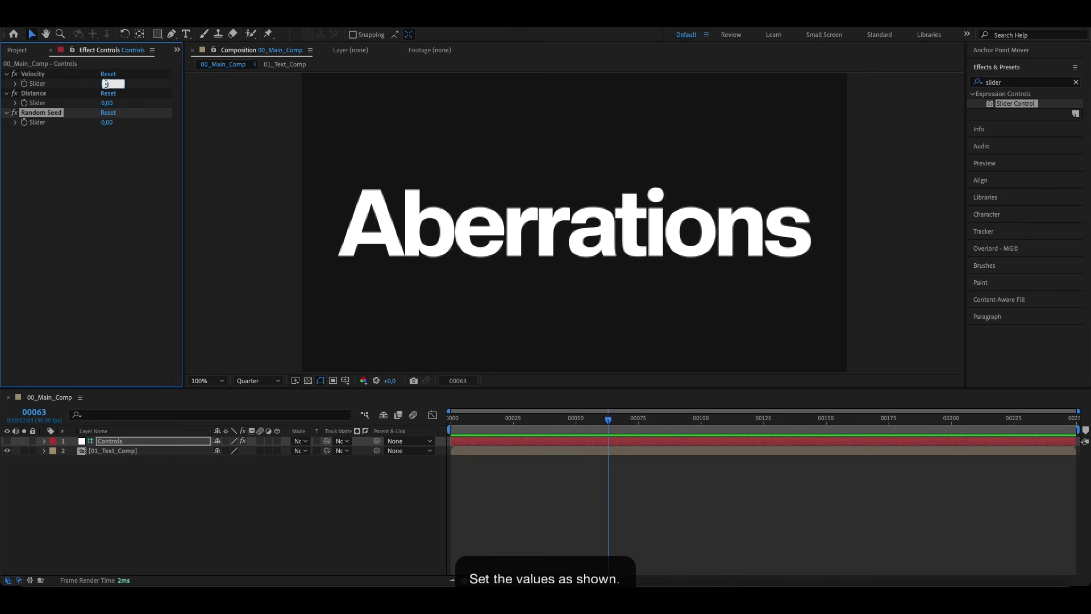
text(5)
key(Return)
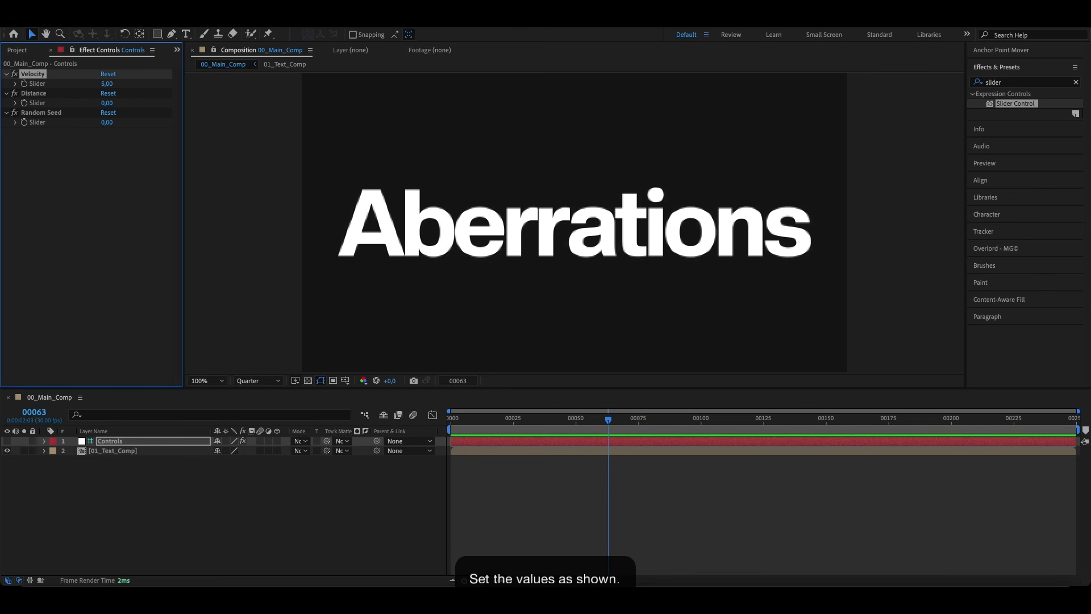
click(107, 102)
text(400)
key(Return)
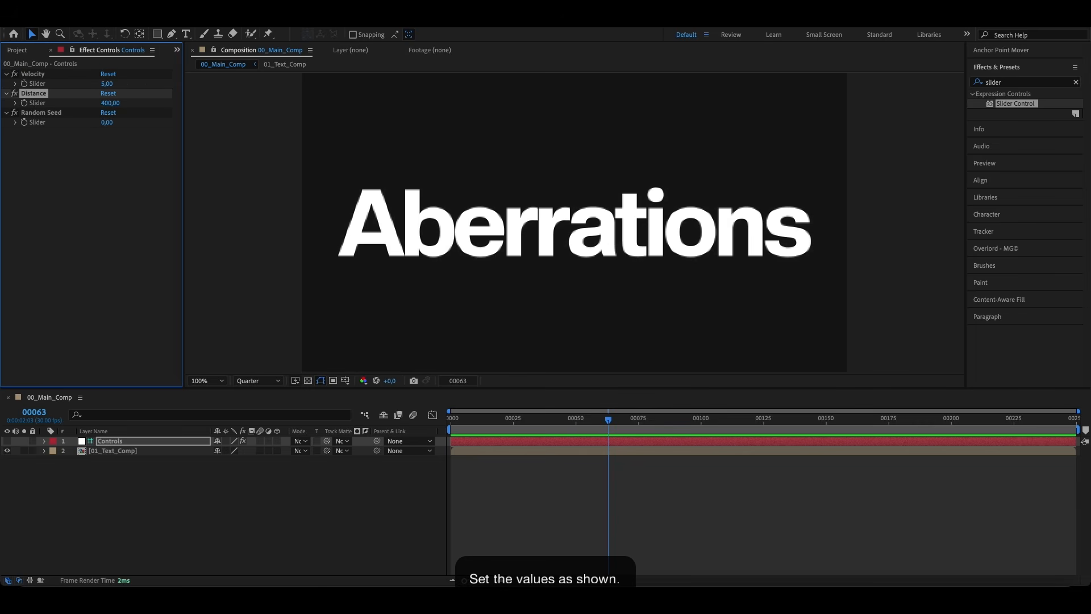
click(107, 122)
text(1)
key(Return)
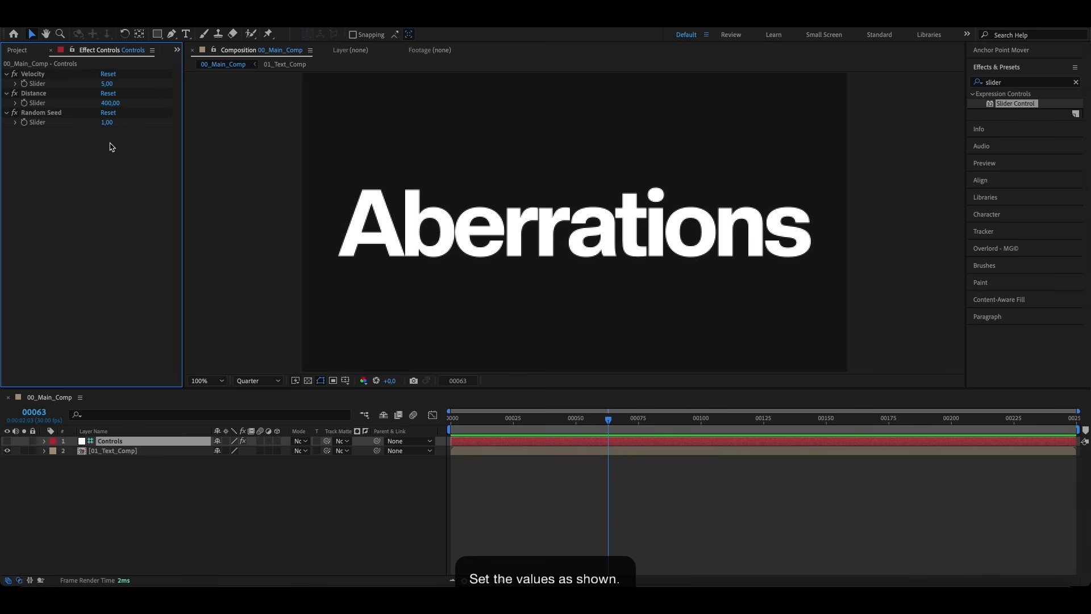
Step: Add a Slider Control effect to the 01_Text_Comp layer and rename it RGB_Drift
click(123, 452)
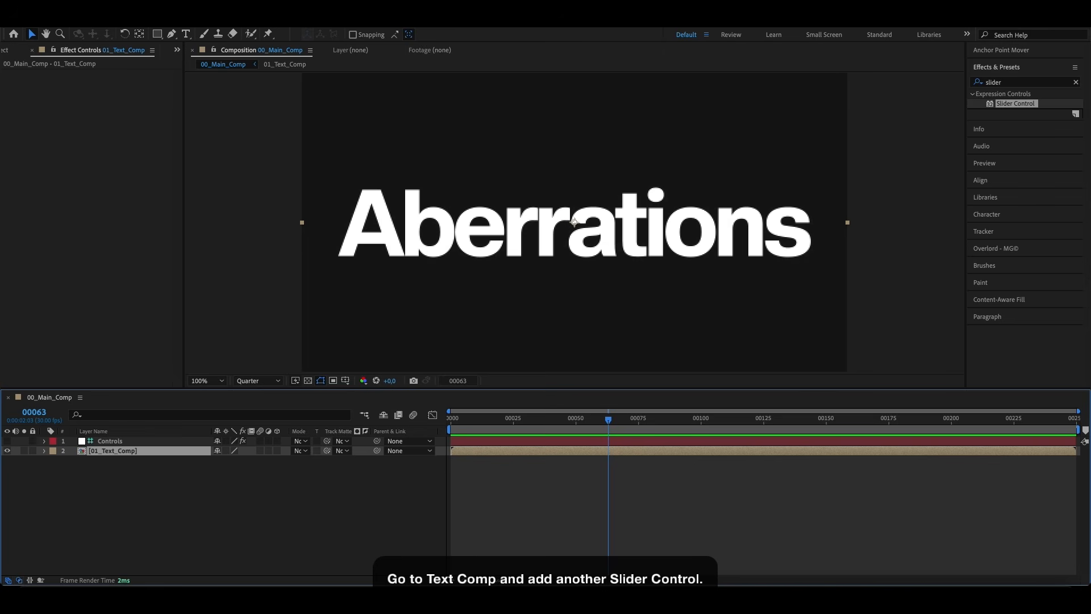
drag(1016, 105, 131, 455)
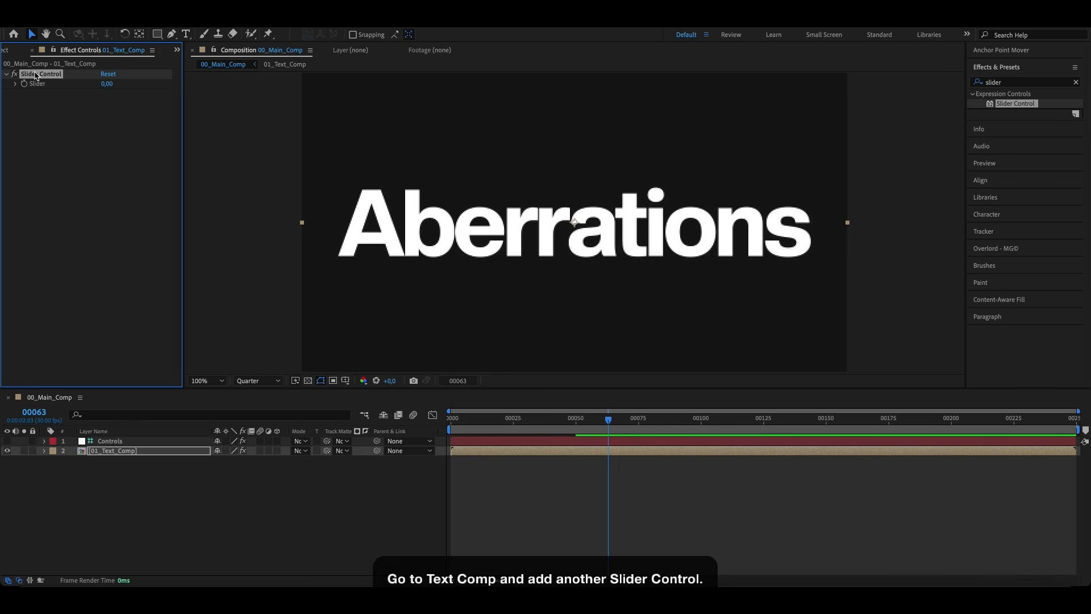
key(Return)
text(RG)
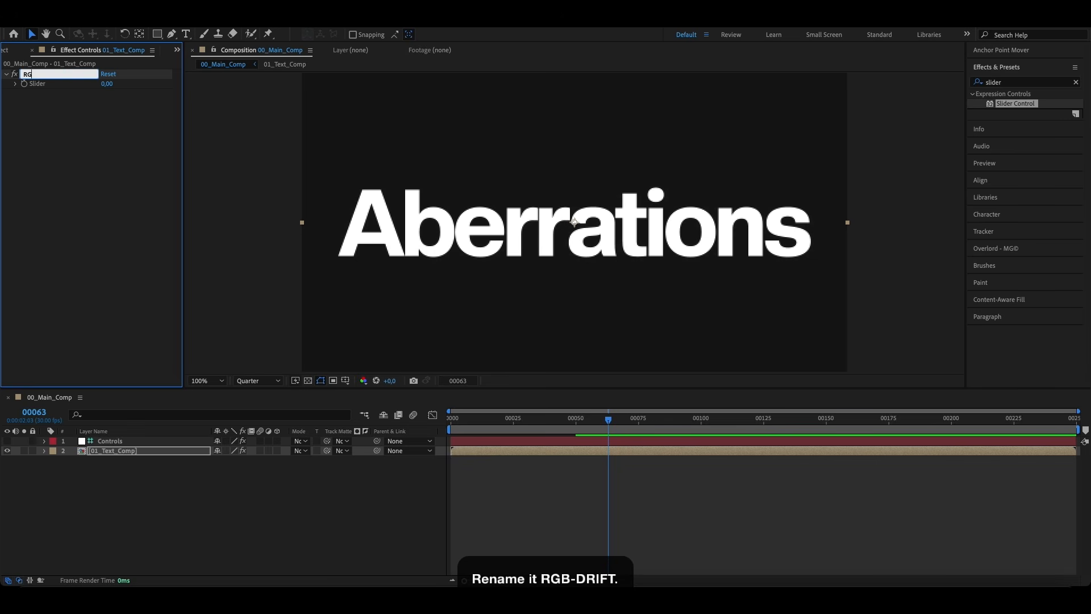
text(B_Drift)
key(Return)
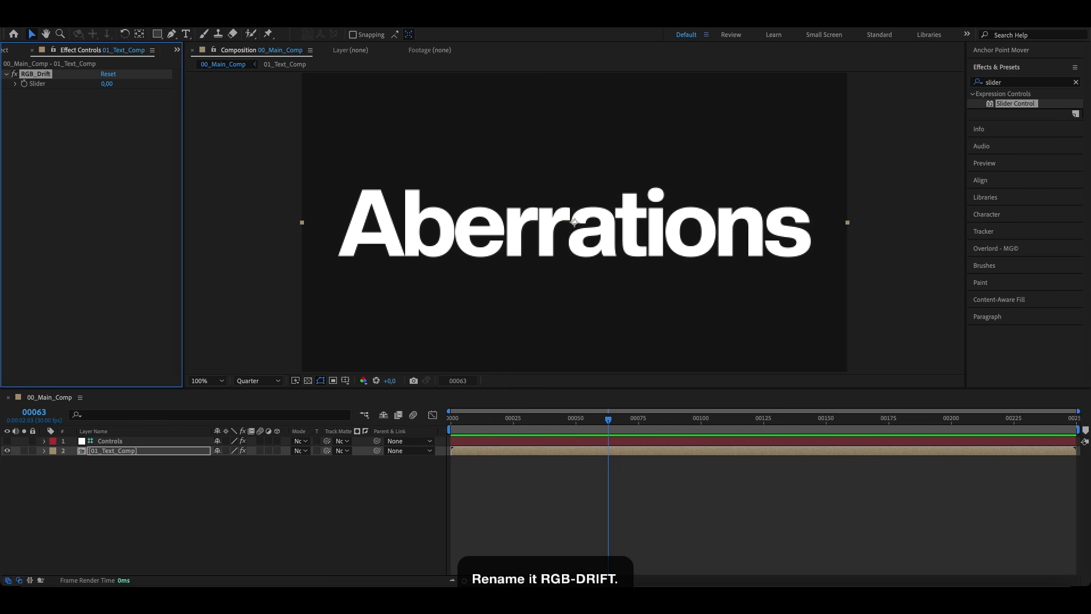
Step: Keyframe the RGB_Drift slider on 01_Text_Comp at 0 on frame 0 and at 1 on frame 25
key(e)
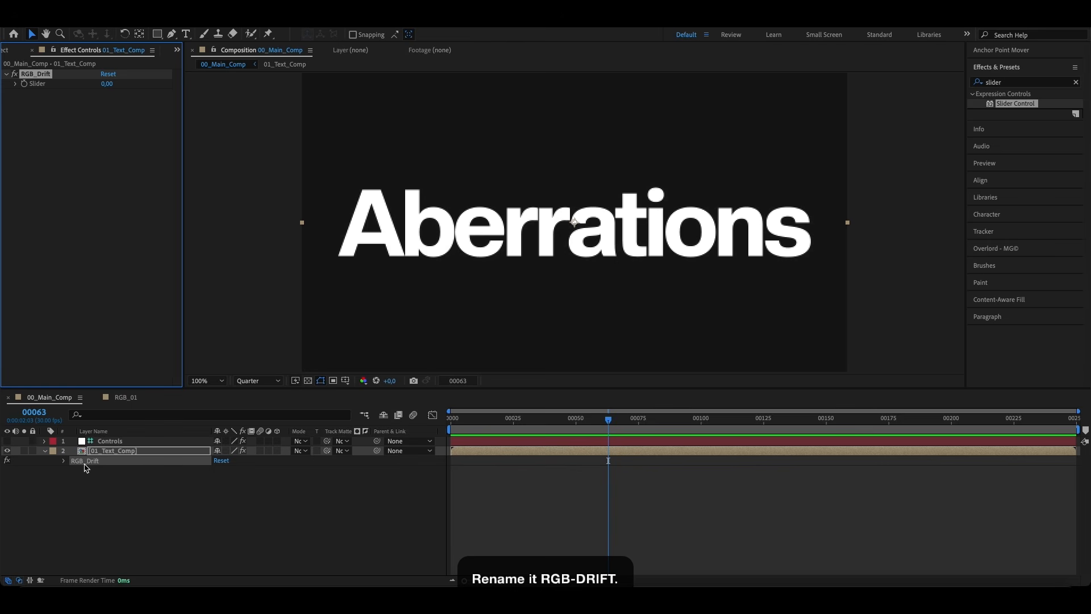
click(65, 463)
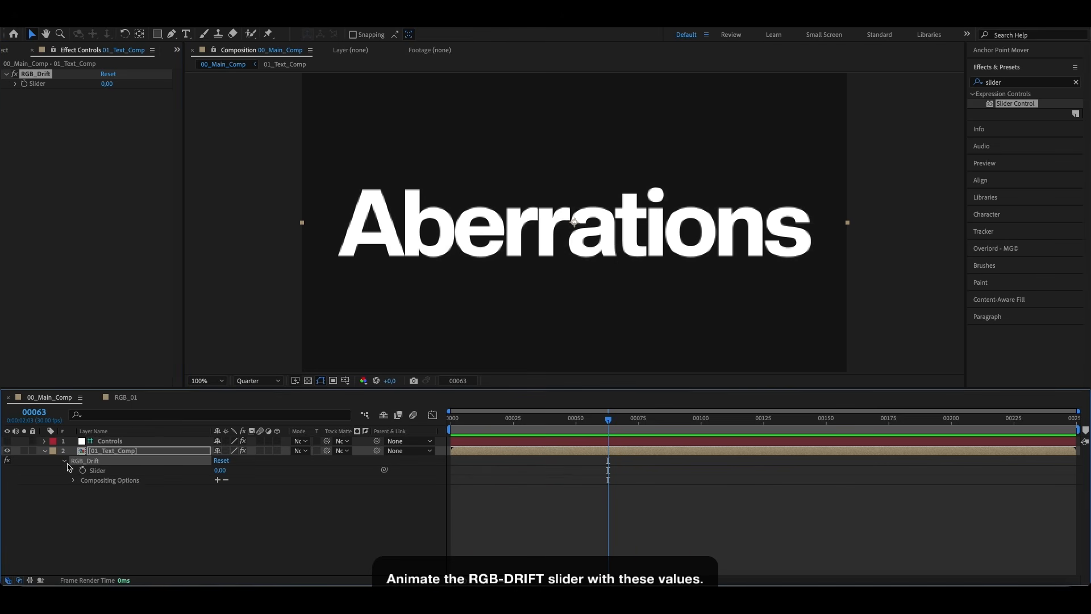
drag(540, 425, 447, 426)
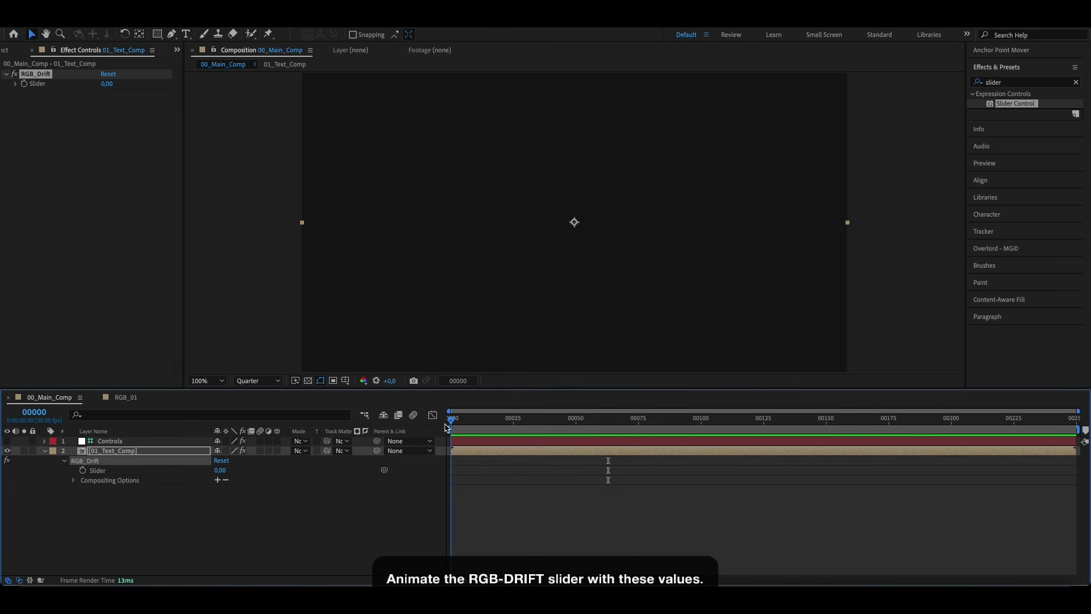
click(84, 471)
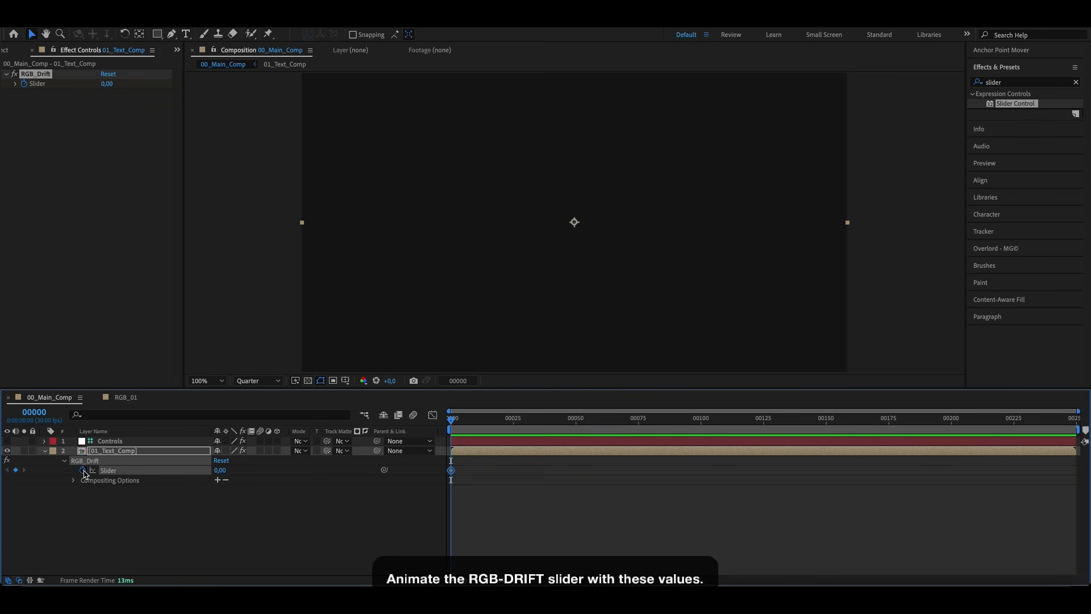
drag(490, 423, 514, 432)
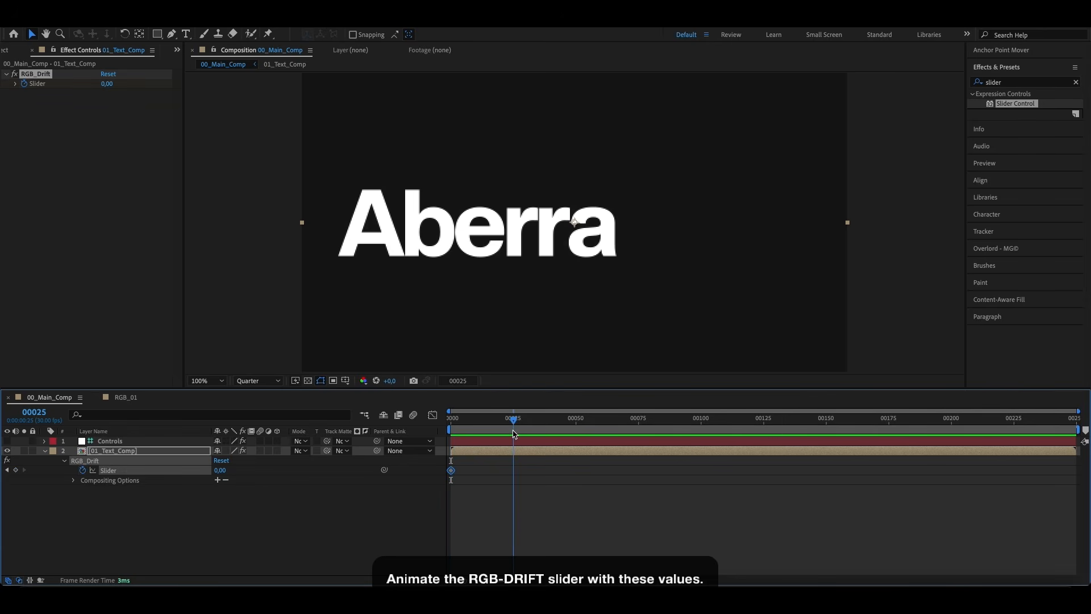
click(223, 470)
text(1)
click(231, 499)
Step: Add an RGB_Drift slider keyframe with the value 0.02 at frame 50
drag(534, 430, 576, 430)
click(221, 470)
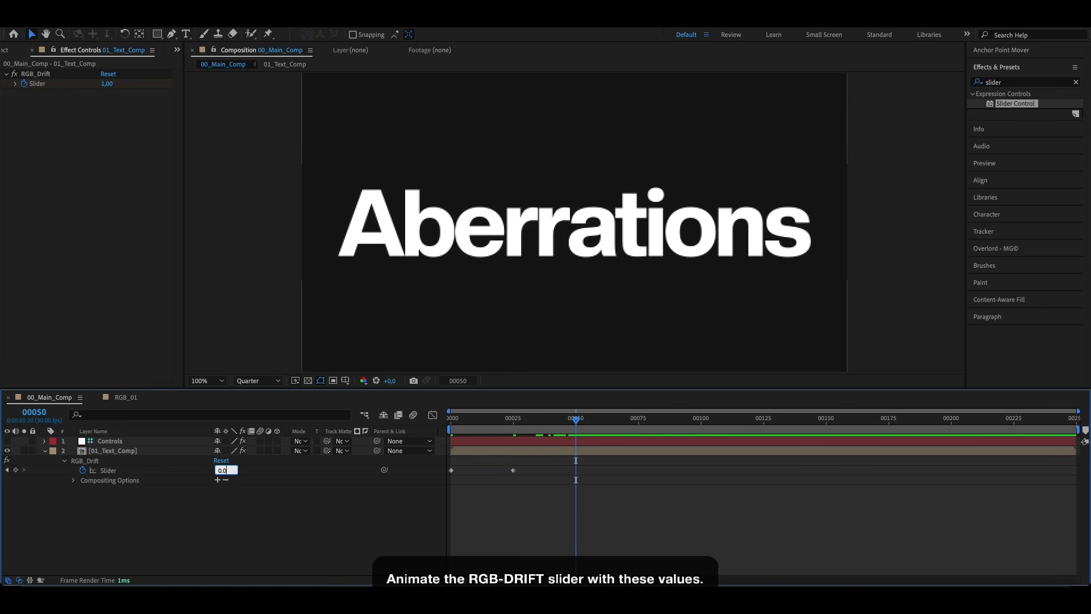
text(0.02)
key(Return)
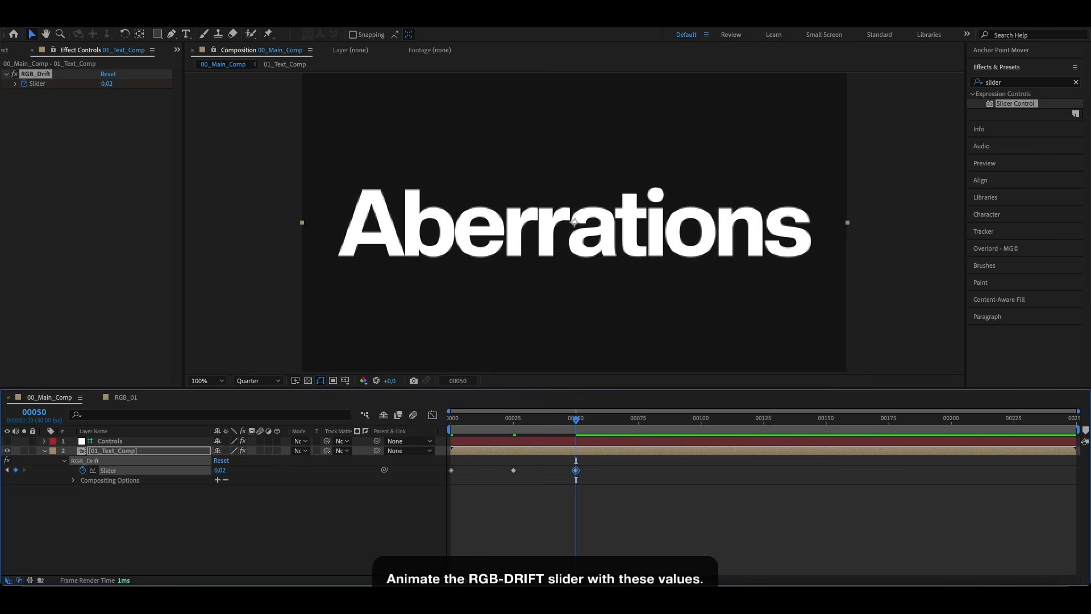
Step: Apply Easy Ease to all RGB_Drift keyframes and shape the speed graph into sharp peaks on both sides of frame 25
drag(600, 490, 438, 470)
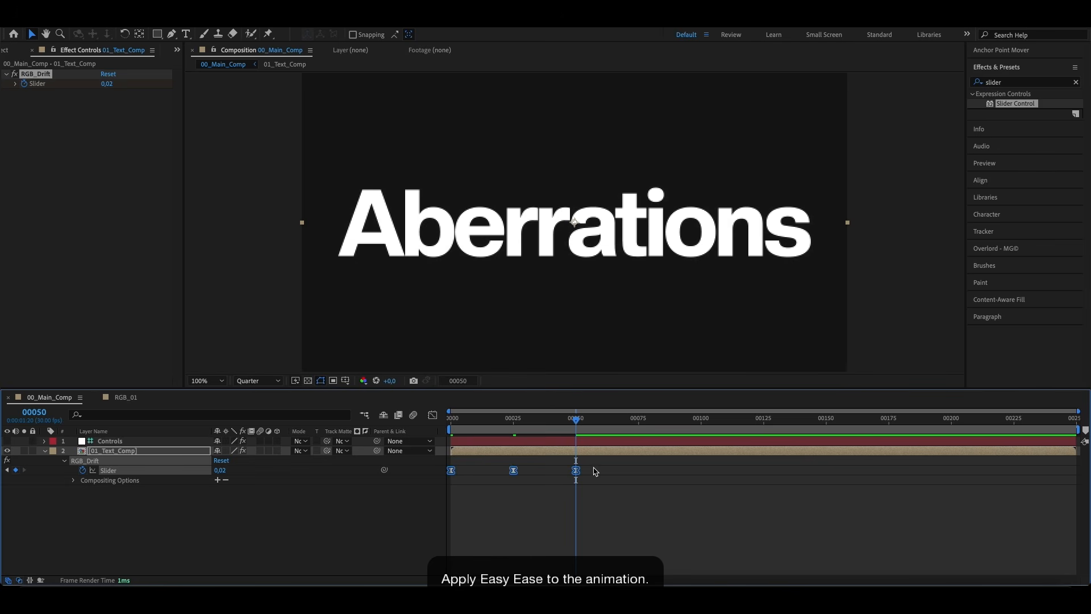
drag(596, 465, 575, 474)
click(433, 415)
drag(529, 498, 529, 497)
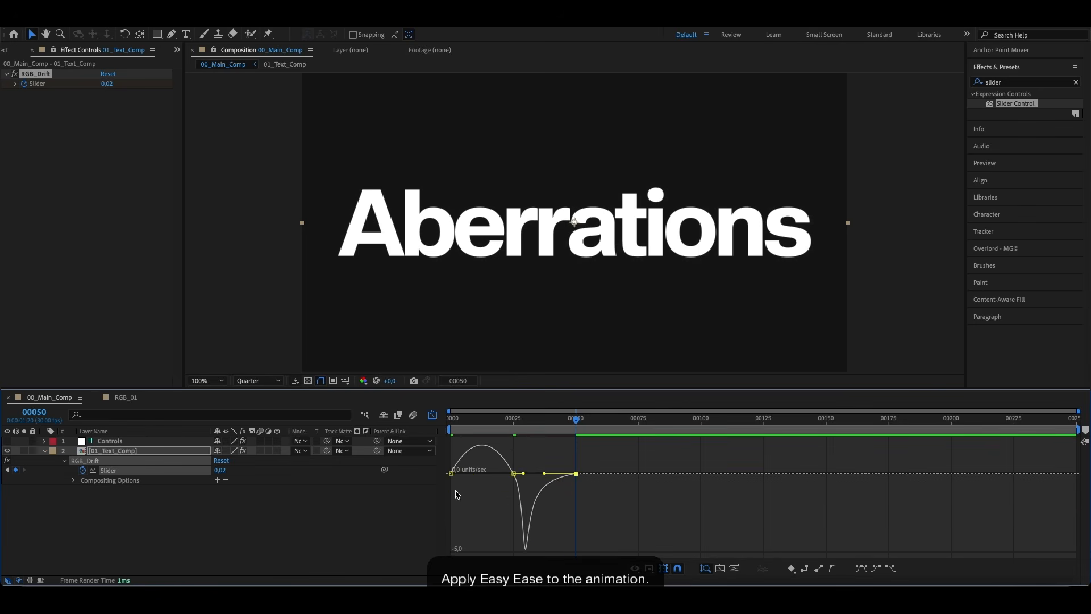
click(451, 474)
drag(462, 474, 509, 534)
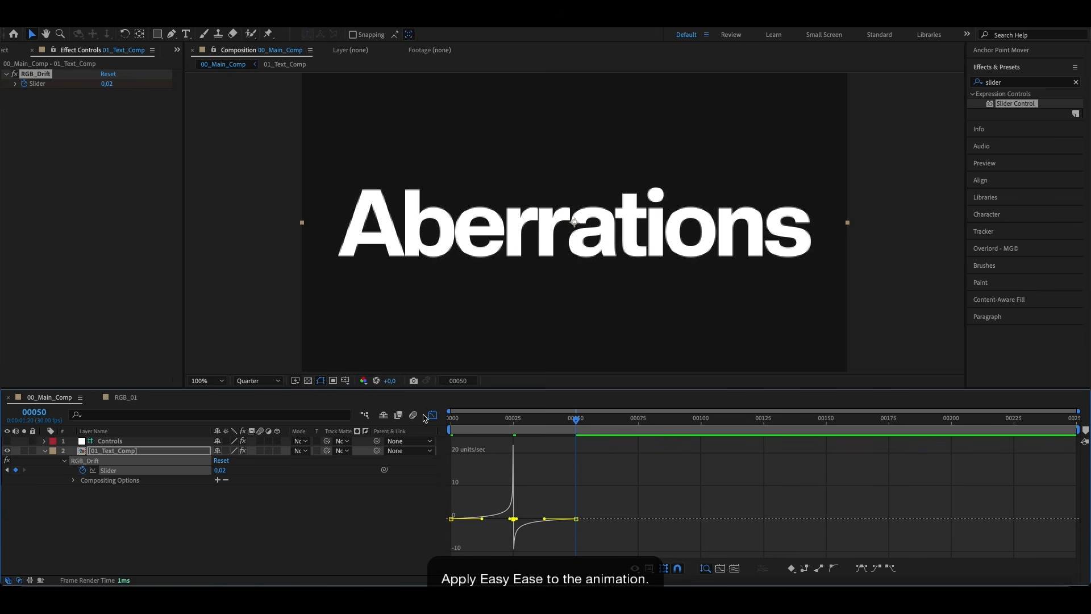
click(432, 416)
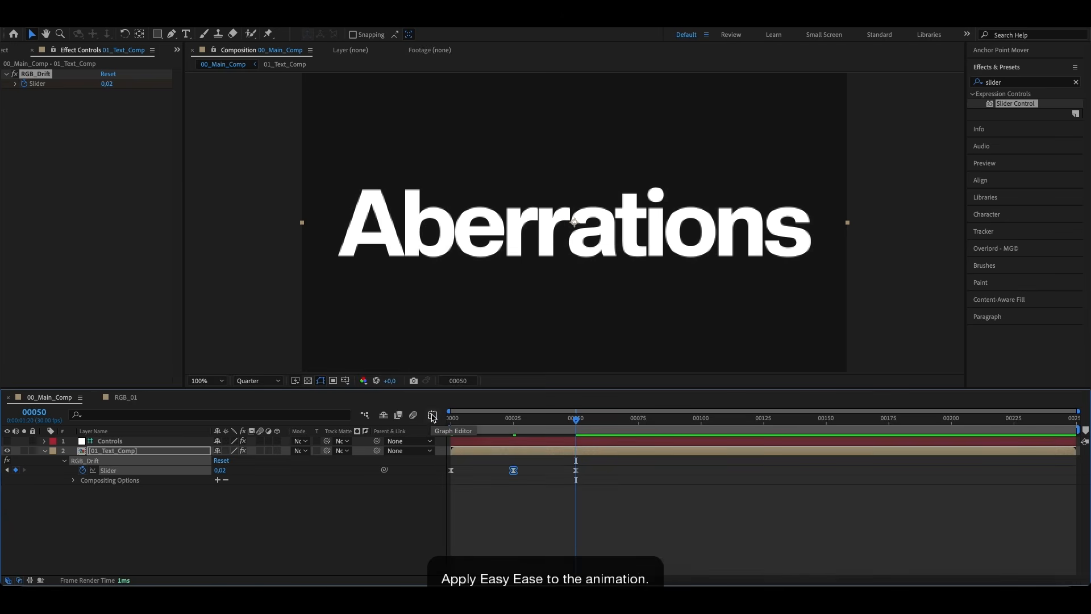
click(45, 450)
Step: Create a white 1920 × 1080 px solid named Color_R in 00_Main_Comp
click(73, 507)
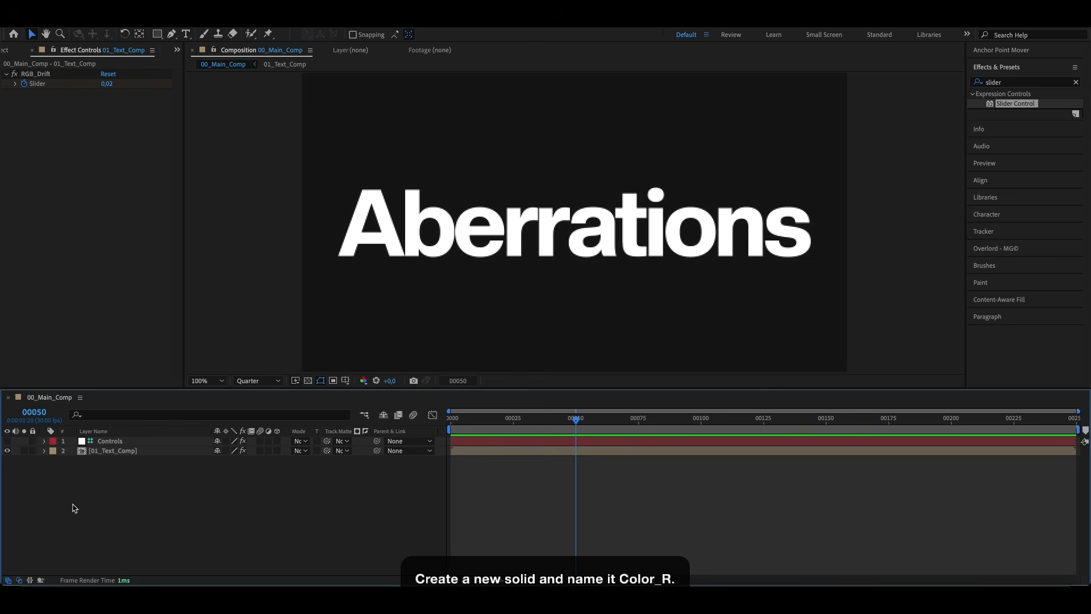
right_click(76, 507)
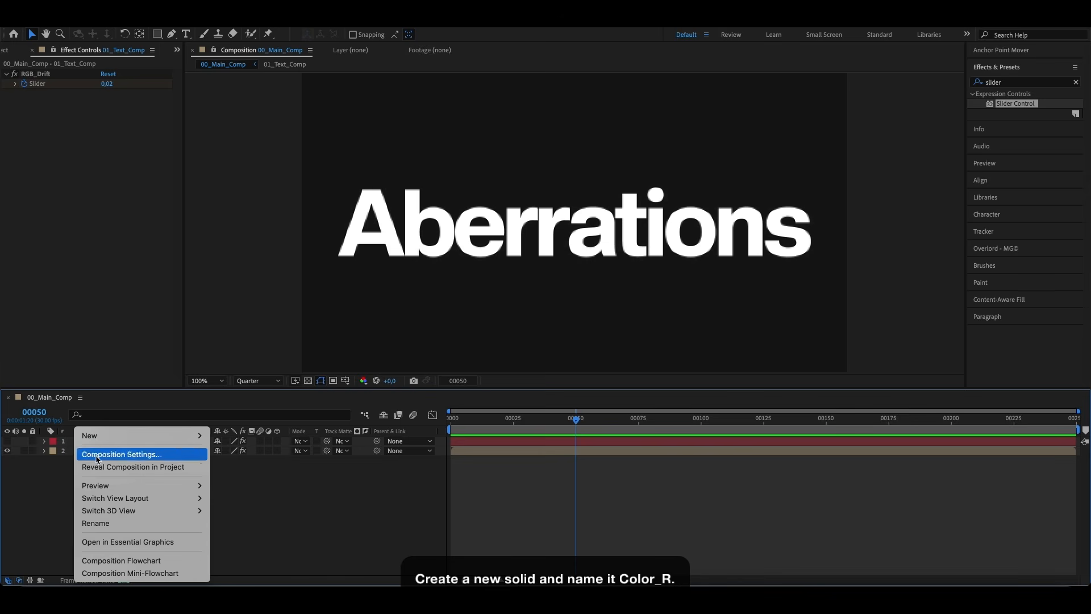
mouse_move(112, 442)
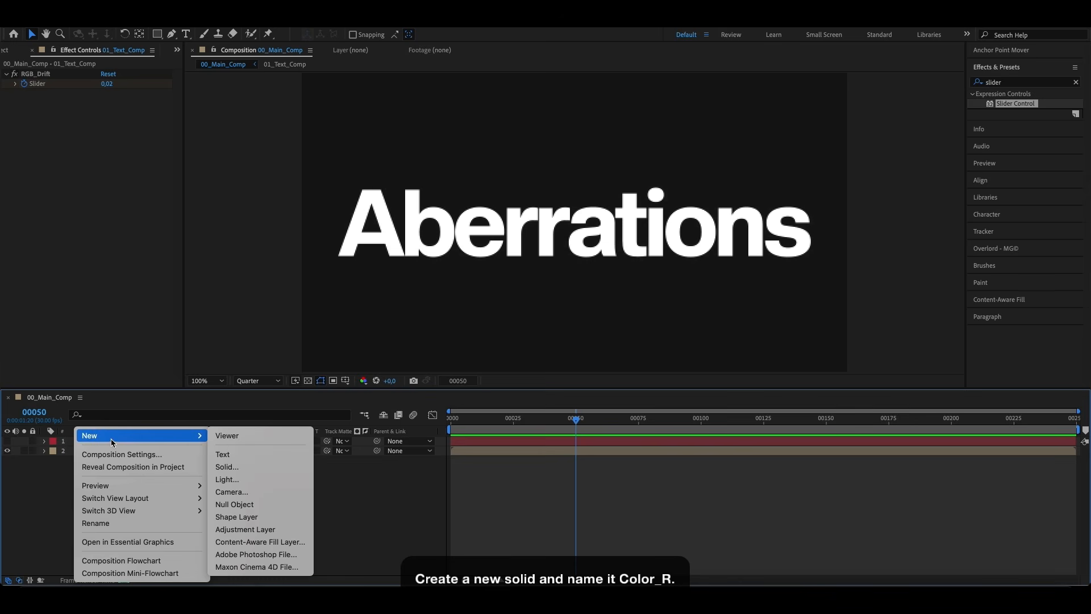
click(238, 472)
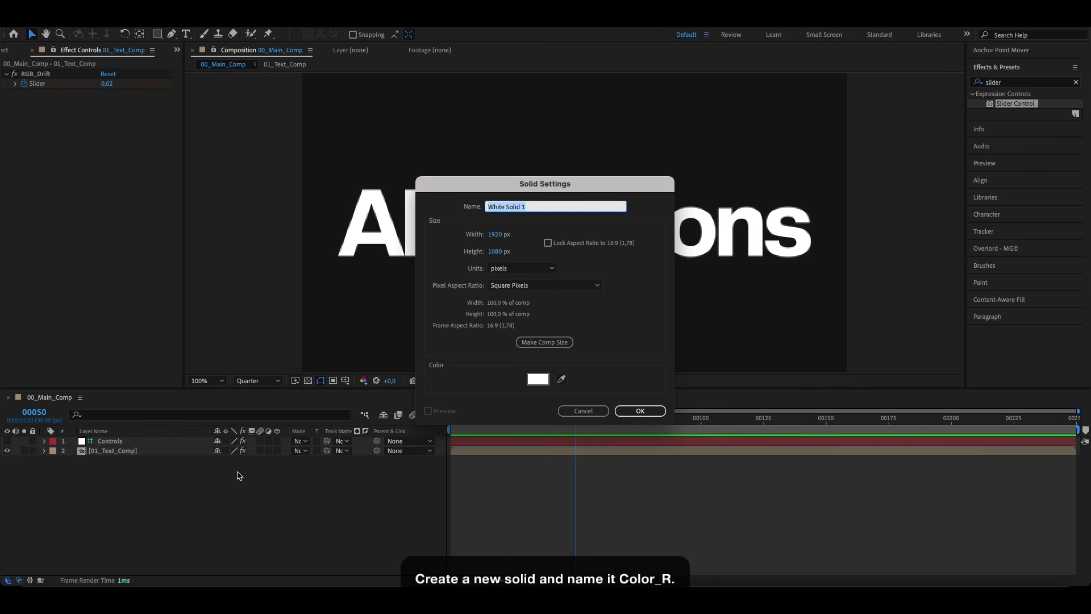
text(Color_R)
key(Return)
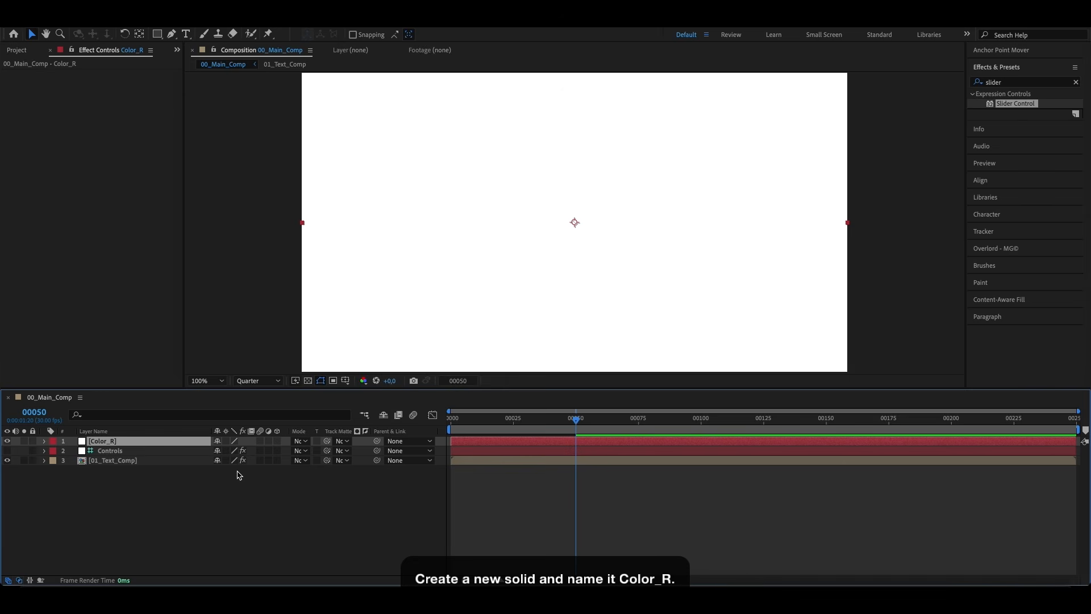
Step: Move the Color_R layer between Controls and 01_Text_Comp, and hide the 01_Text_Comp layer
drag(137, 442, 134, 460)
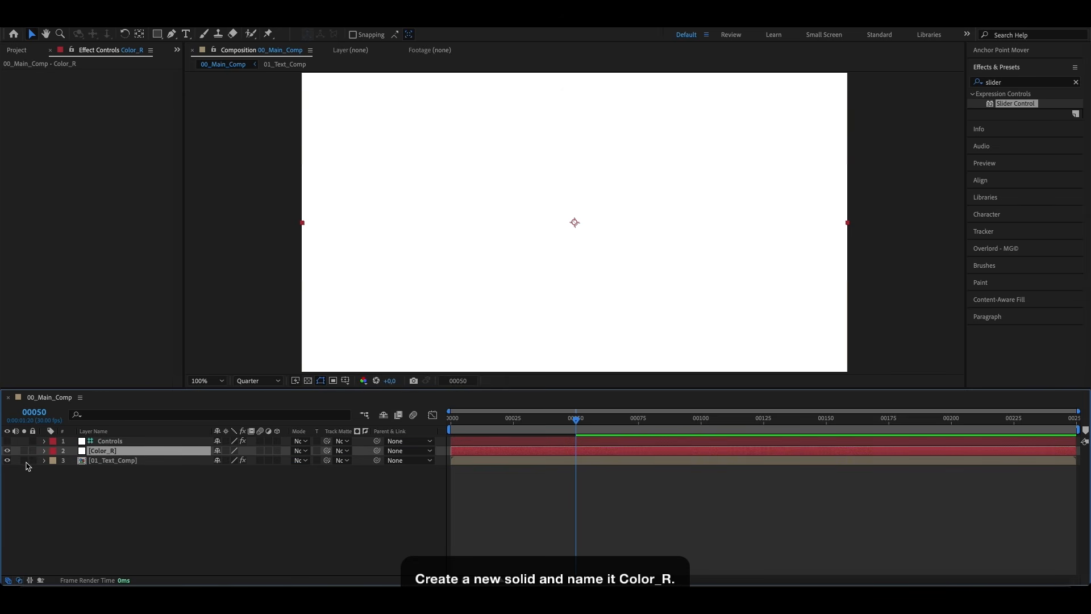
click(7, 461)
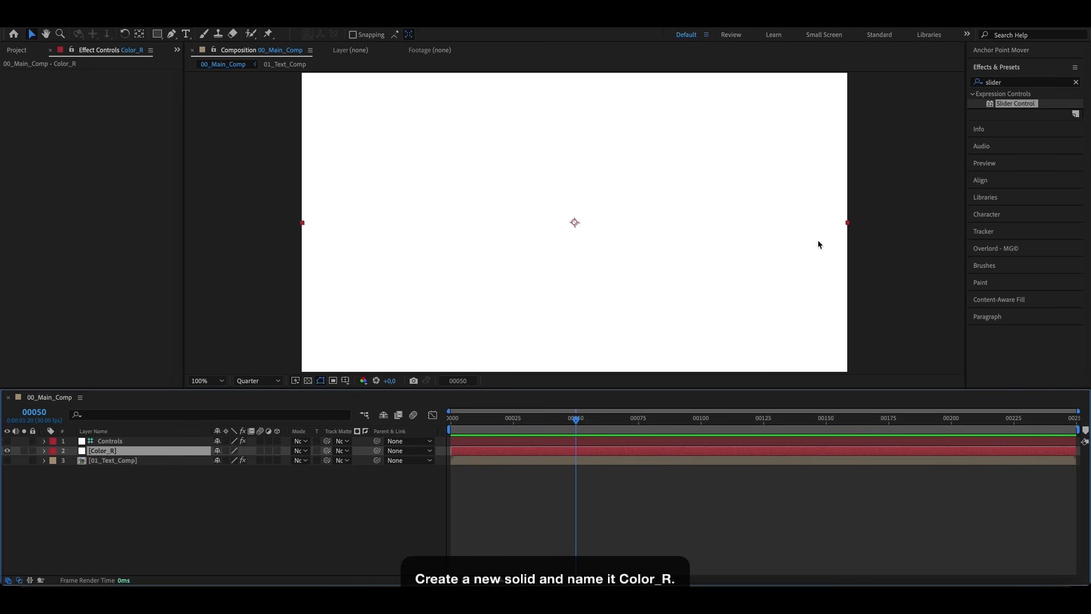
Step: Apply the Set Matte effect to the Color_R layer and take its matte from 01_Text_Comp
click(1076, 83)
click(1057, 82)
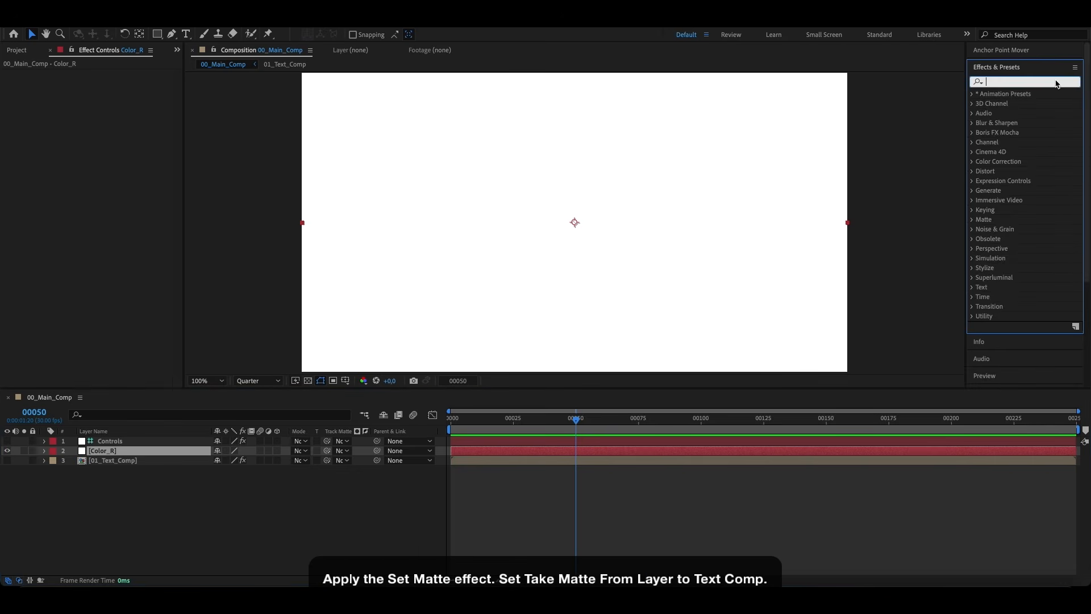
text(set)
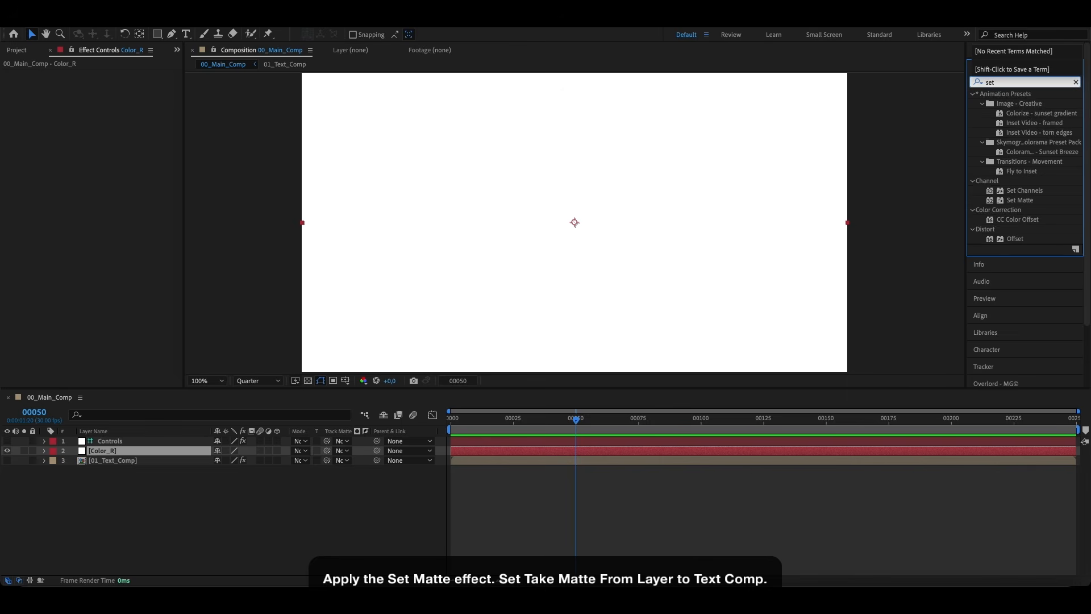
text( ma)
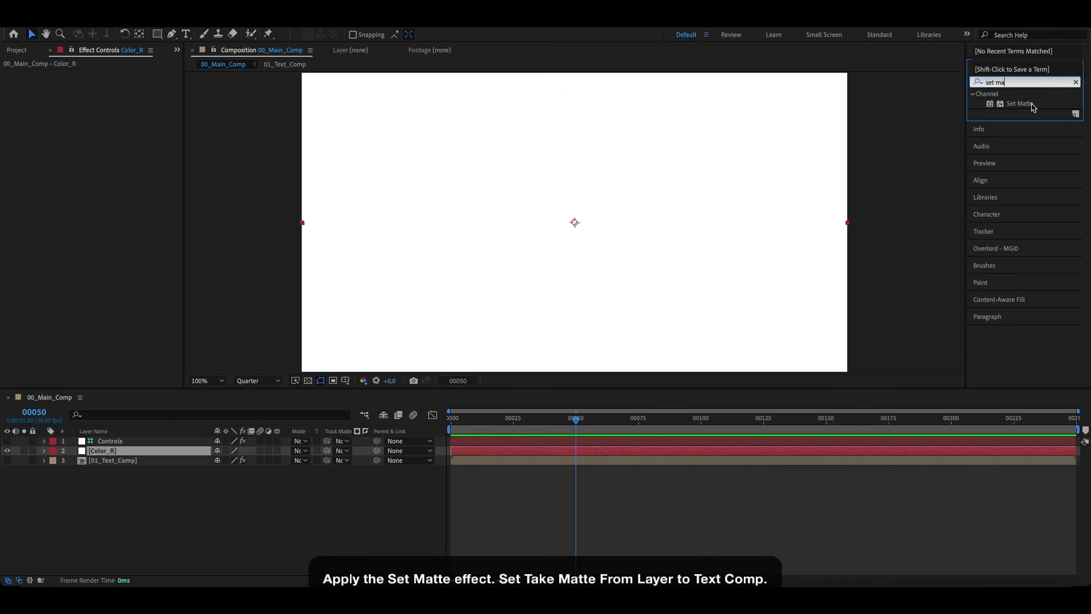
drag(1017, 107, 131, 455)
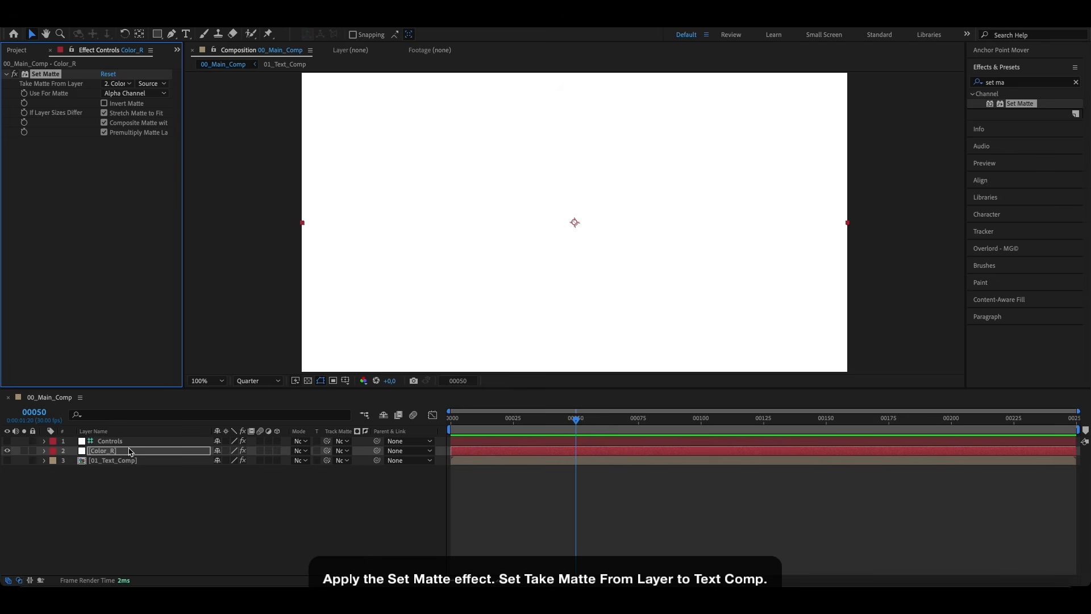
click(118, 85)
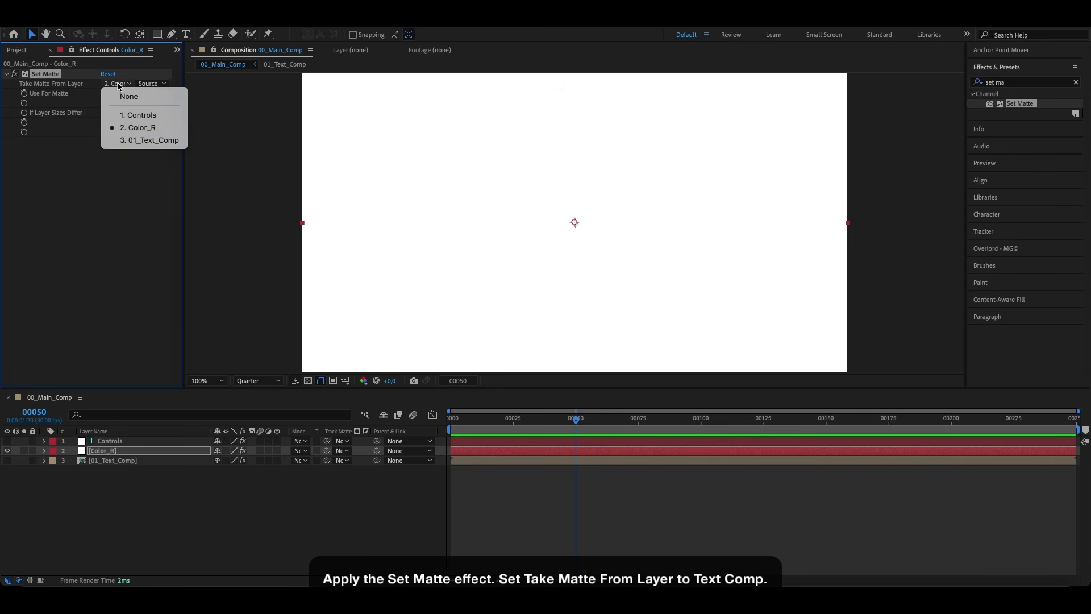
click(140, 142)
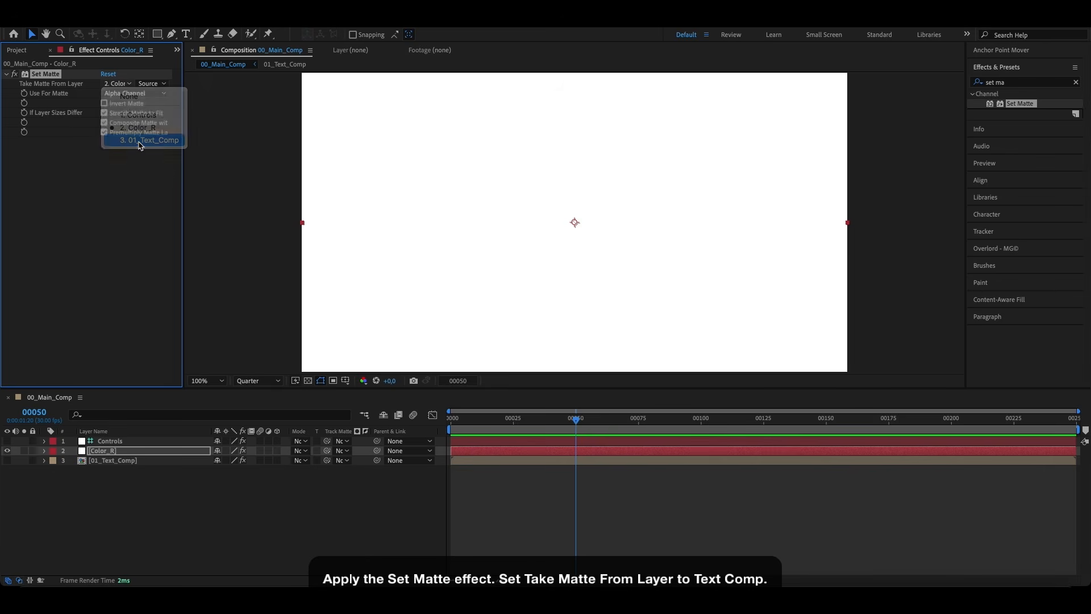
Step: Apply the Distort Transform effect to the Color_R layer
click(1058, 84)
click(1058, 84)
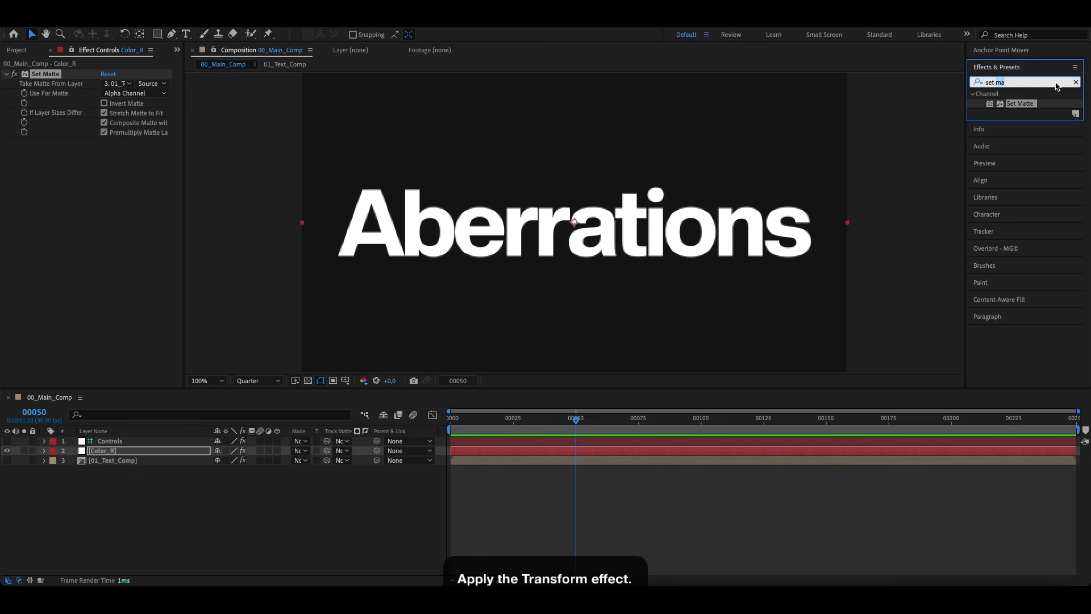
text(trans)
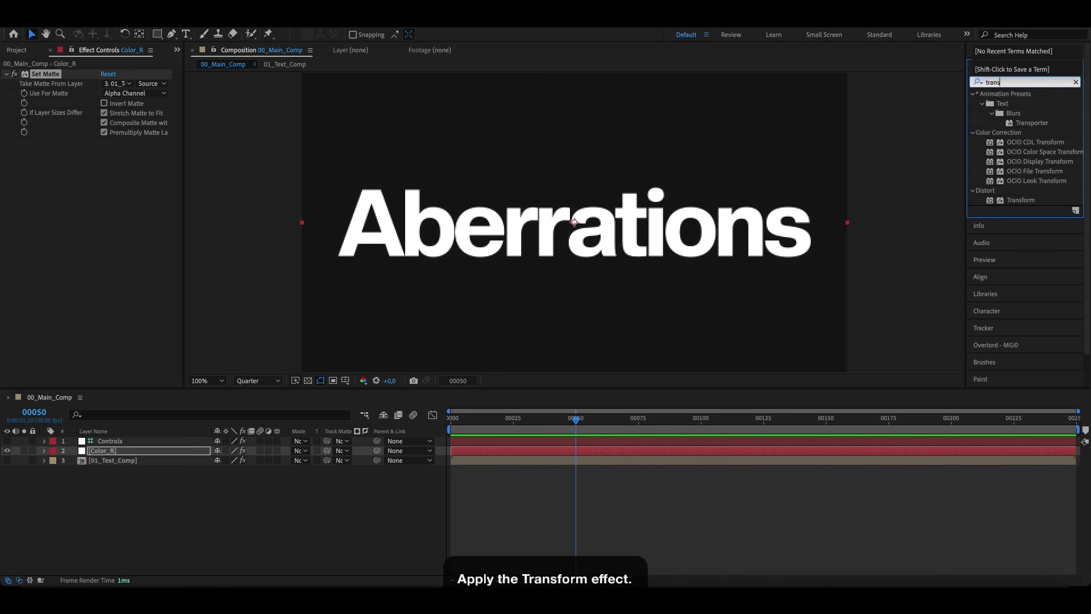
text(f)
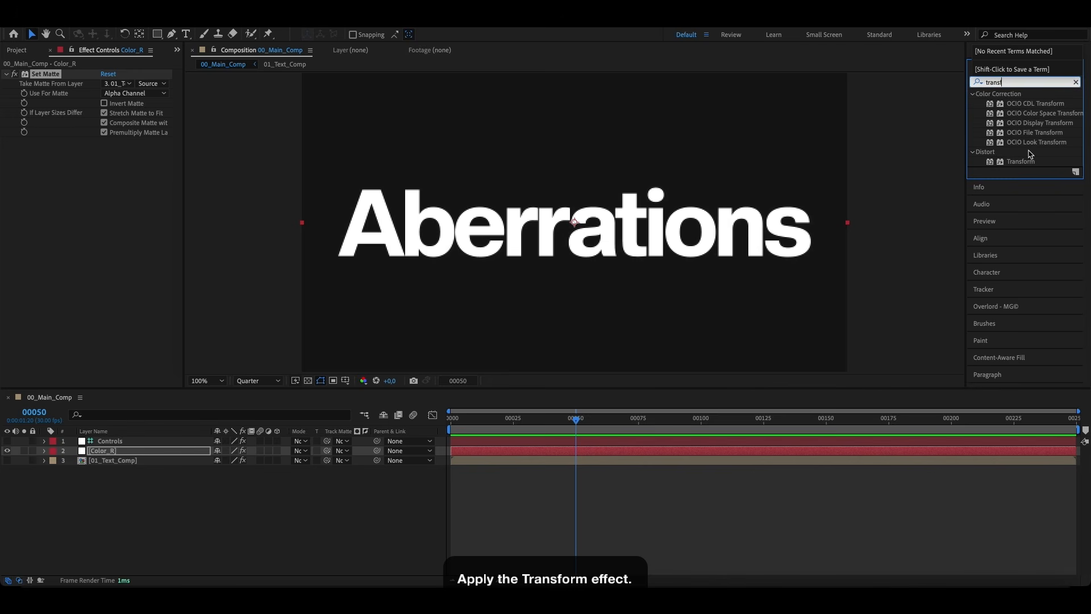
drag(1027, 162, 176, 457)
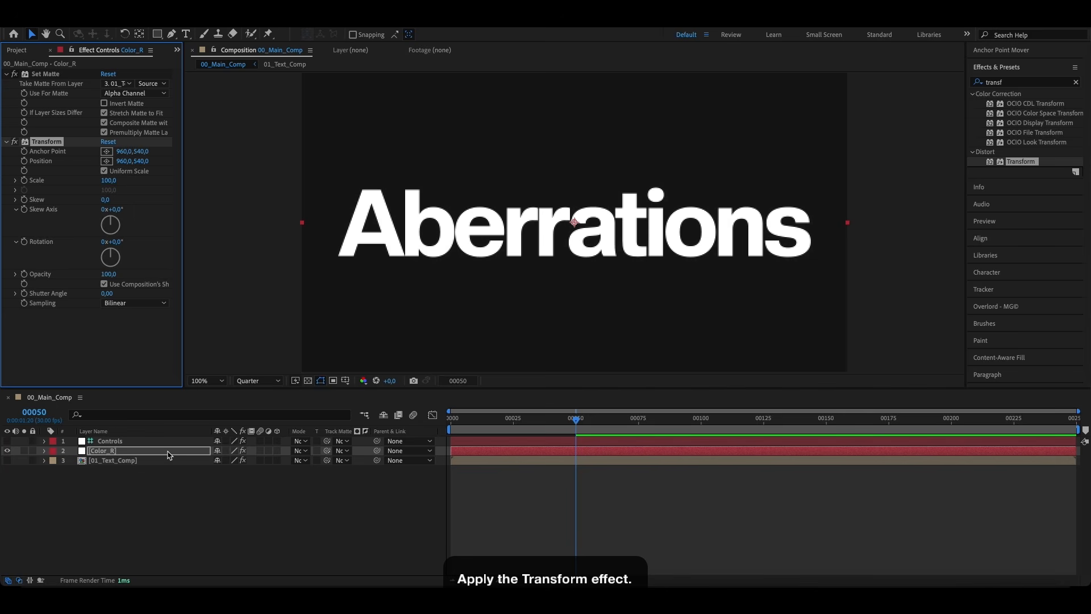
Step: Lock the effect controls on the Controls layer and reveal the Transform effect's properties under Color_R
click(134, 443)
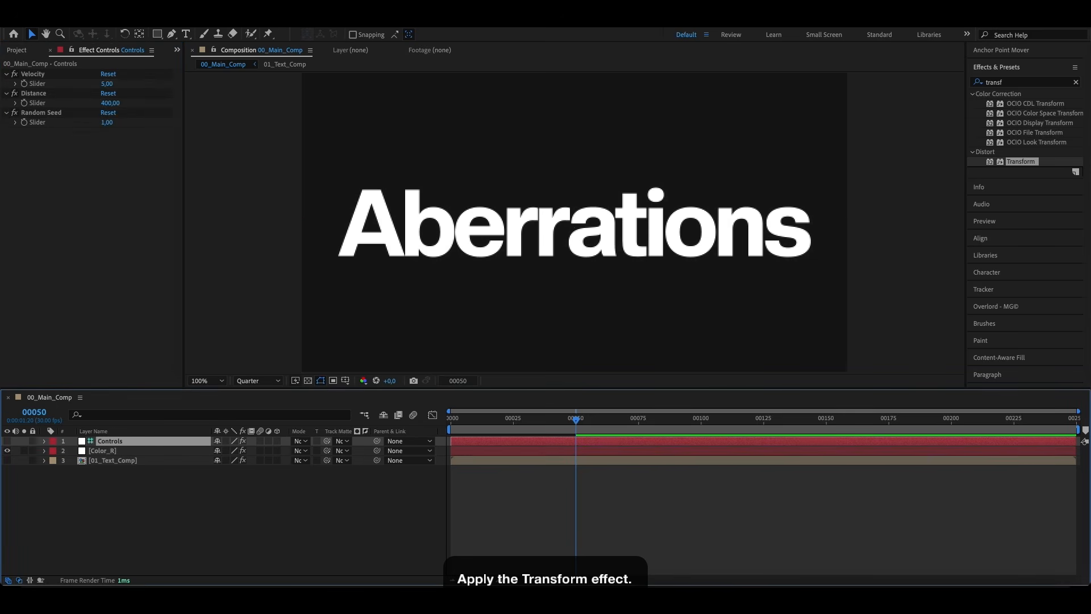
click(72, 50)
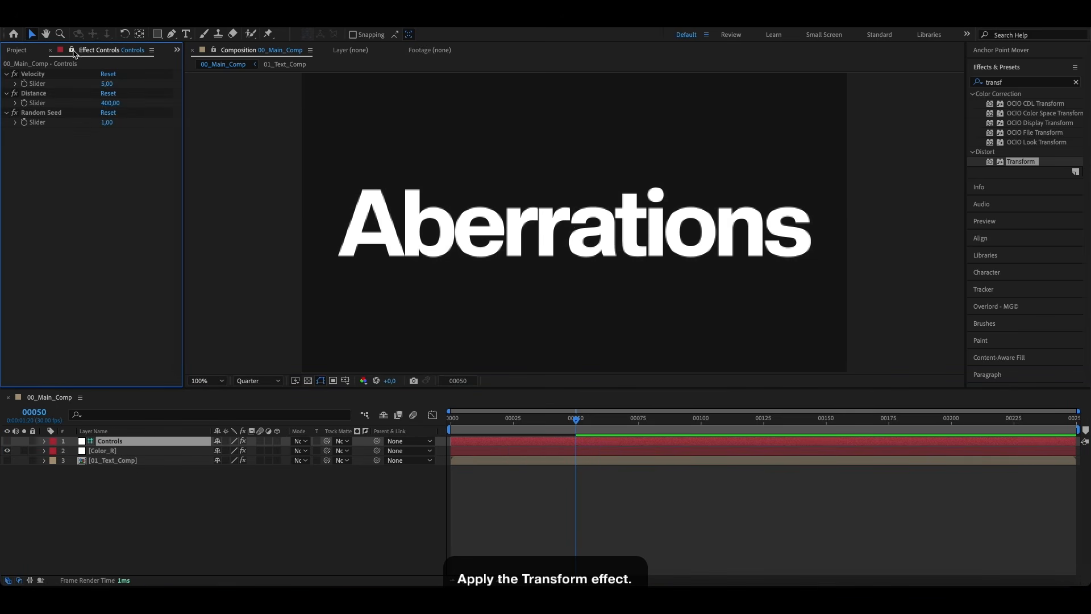
click(110, 452)
key(e)
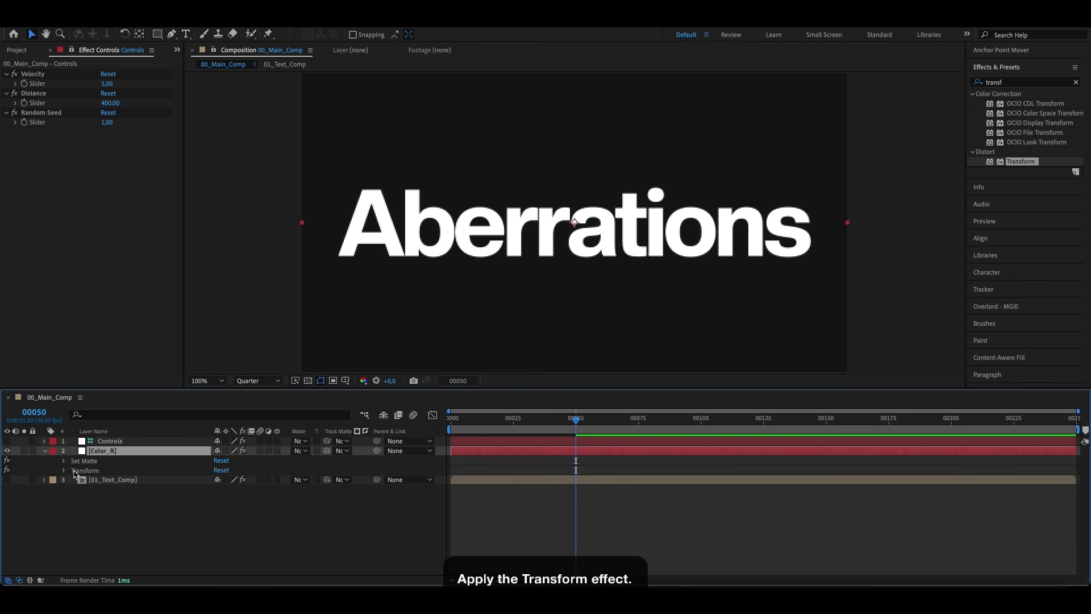
click(67, 471)
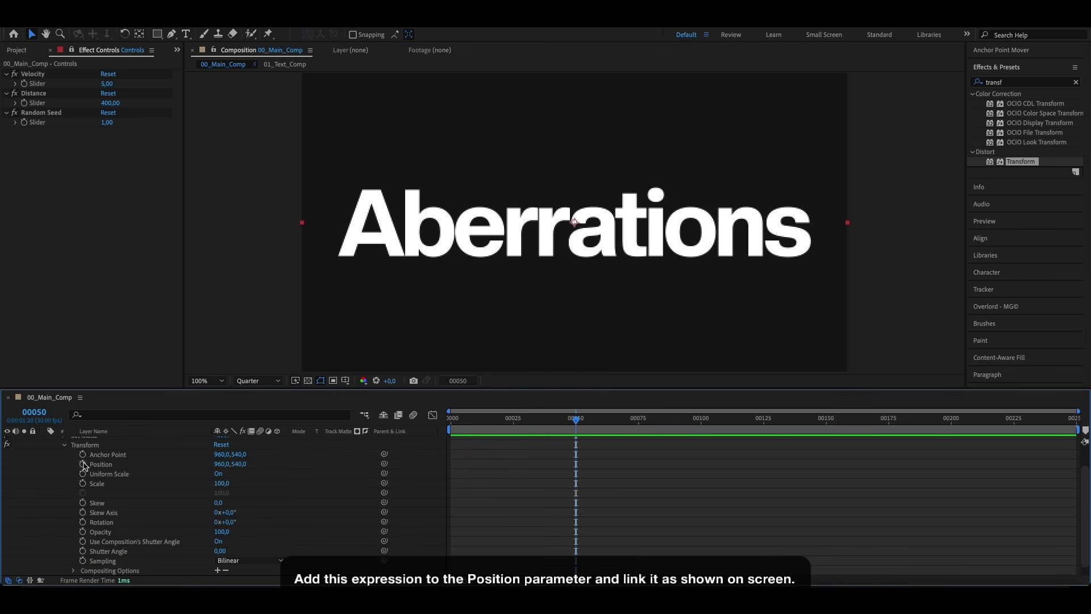
Step: Start an expression on Color_R's Transform Position with seedRandom(), using the Controls layer's Random Seed slider plus index
alt+click(83, 465)
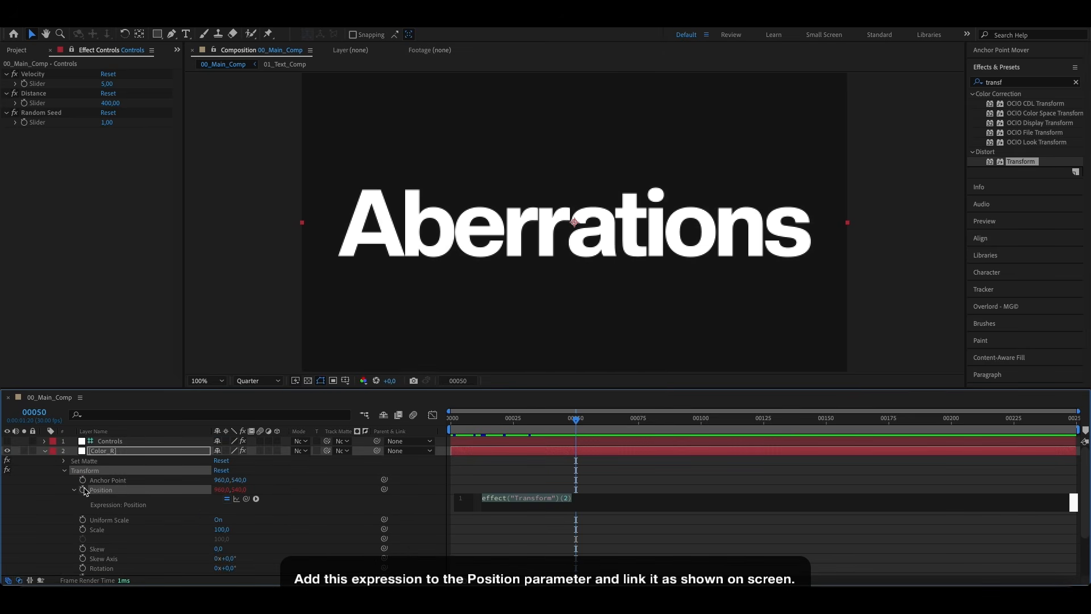
text(see)
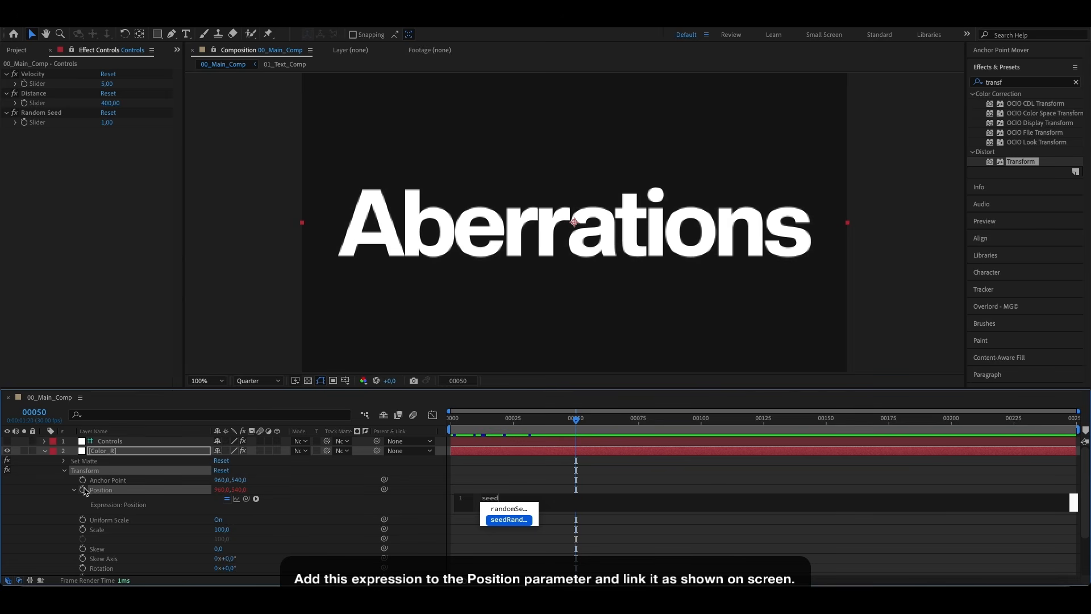
text(d)
click(500, 520)
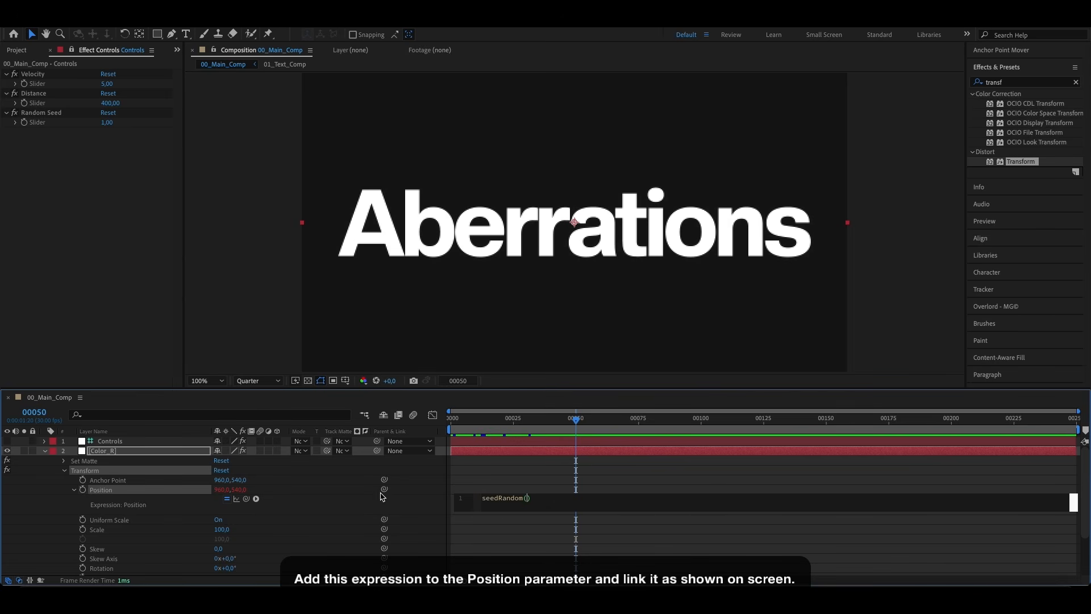
drag(246, 498, 35, 128)
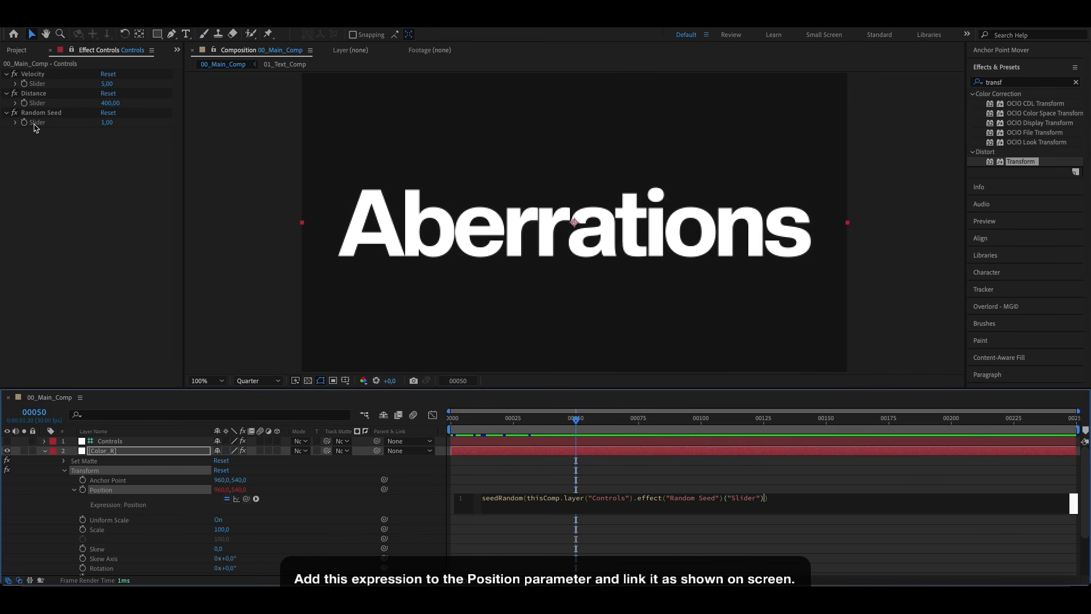
text(+index)
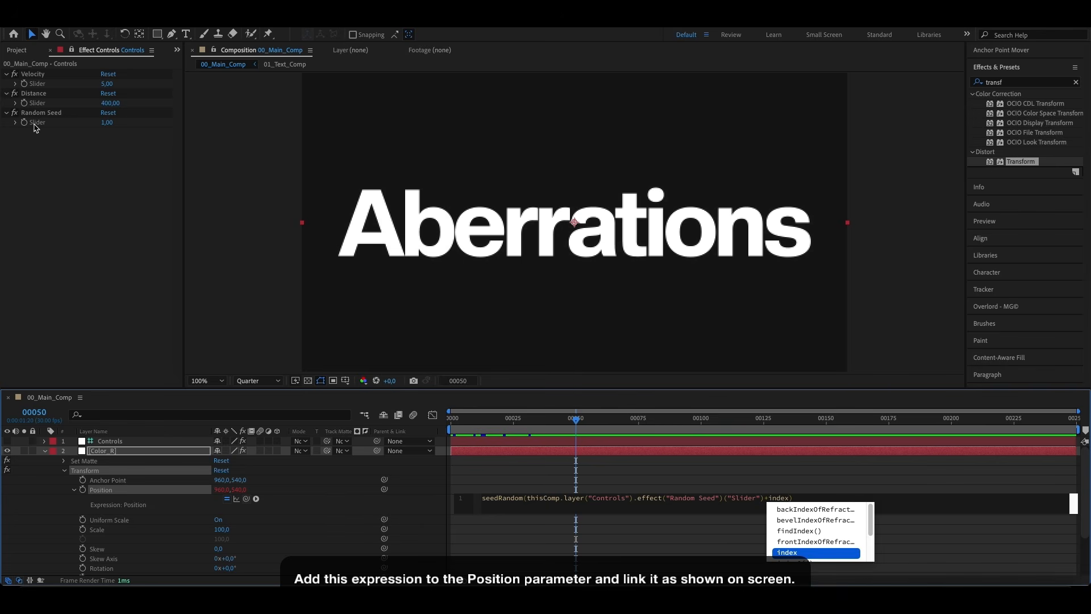
text();)
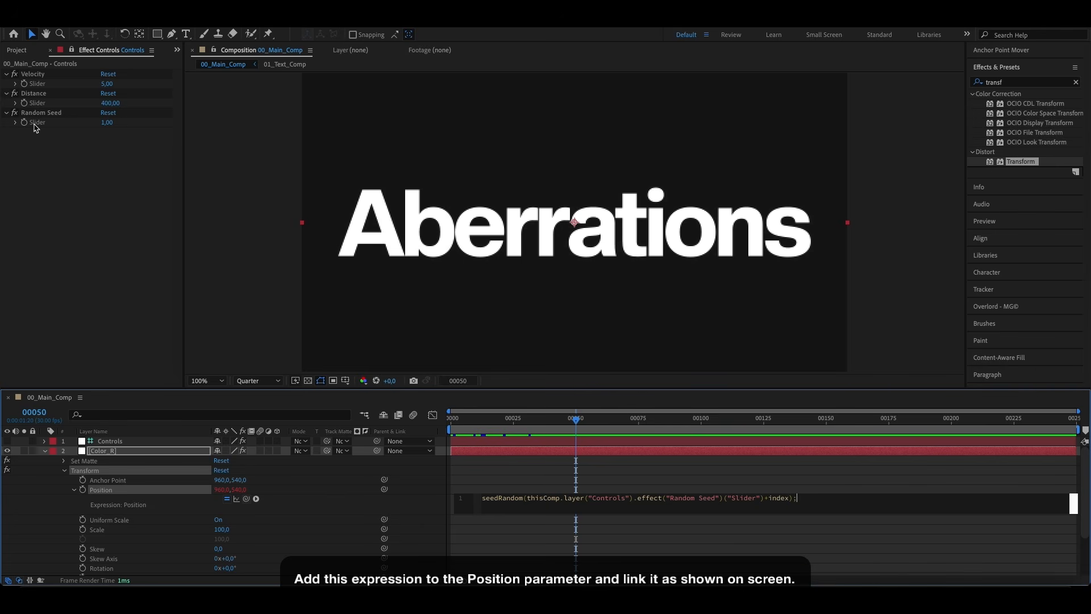
key(Return)
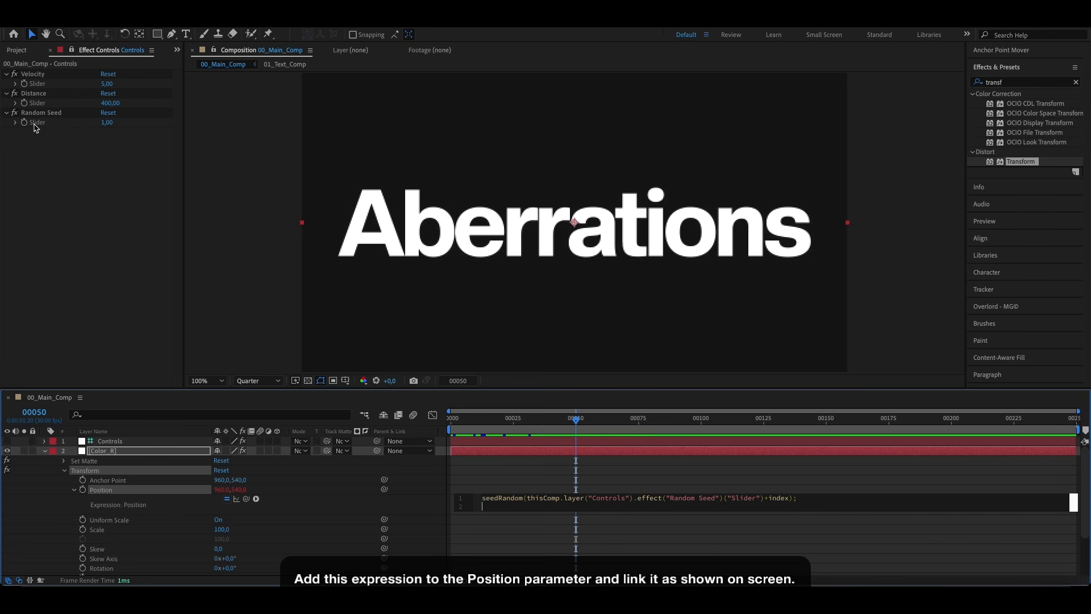
Step: Add a wiggle() line to the Position expression, linking frequency to the Velocity slider and amplitude to the Distance slider
text(wiggle())
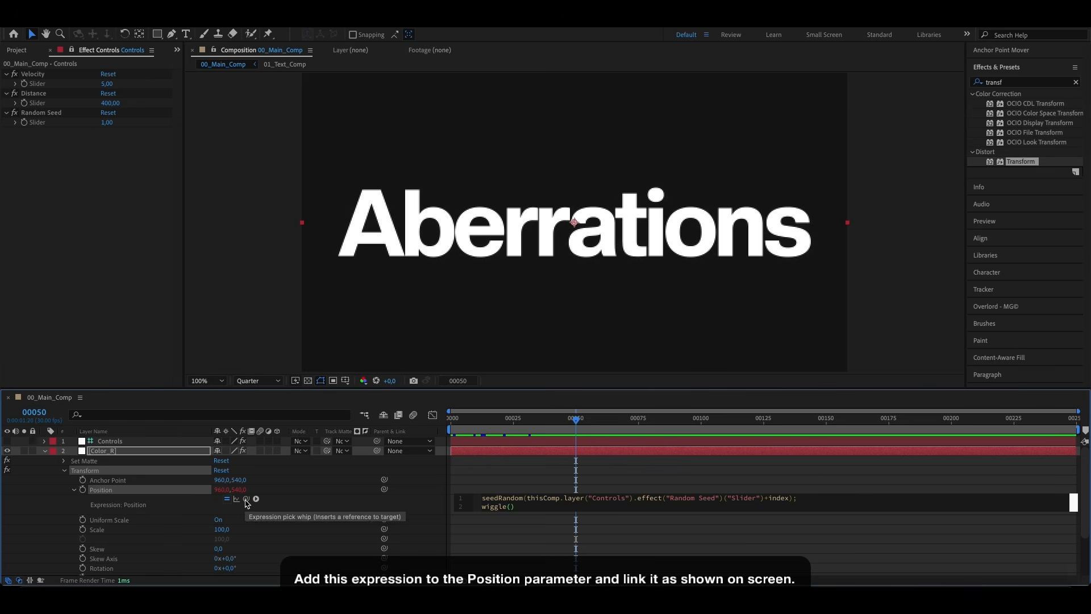
drag(247, 499, 42, 85)
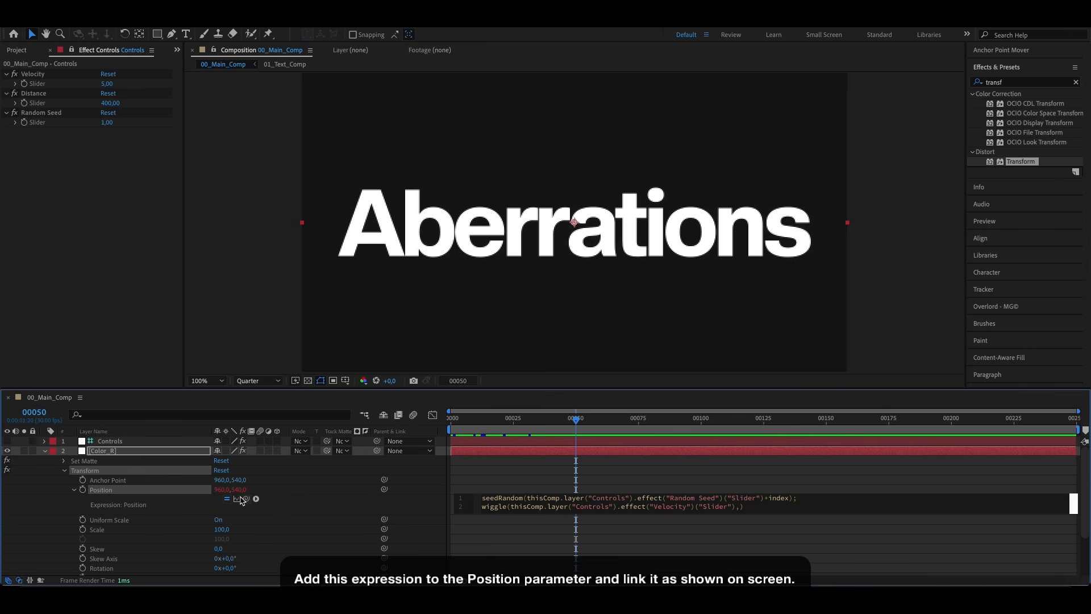
drag(246, 499, 30, 106)
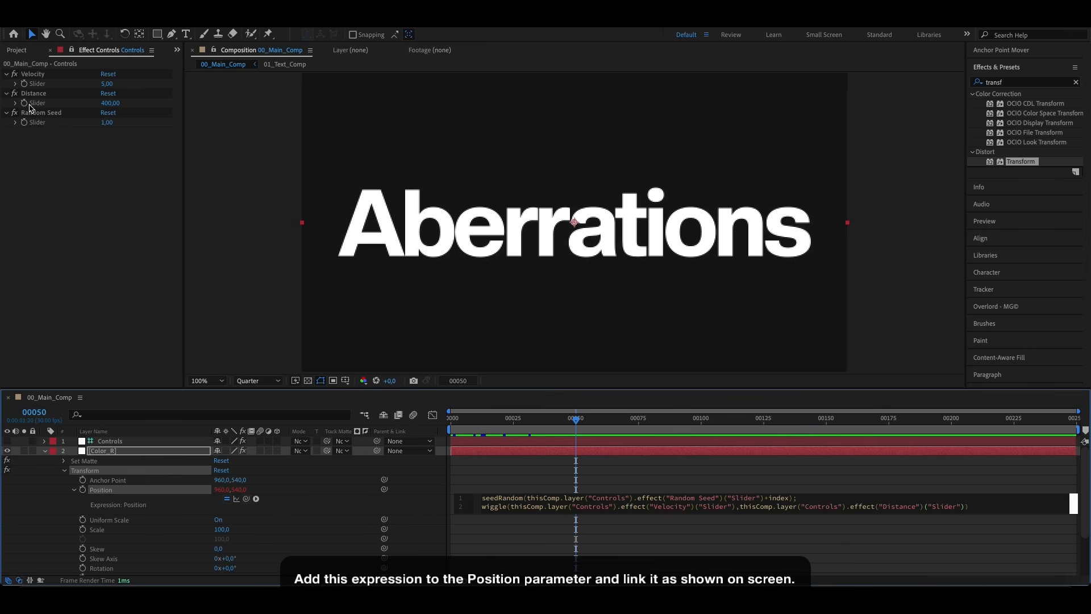
click(658, 453)
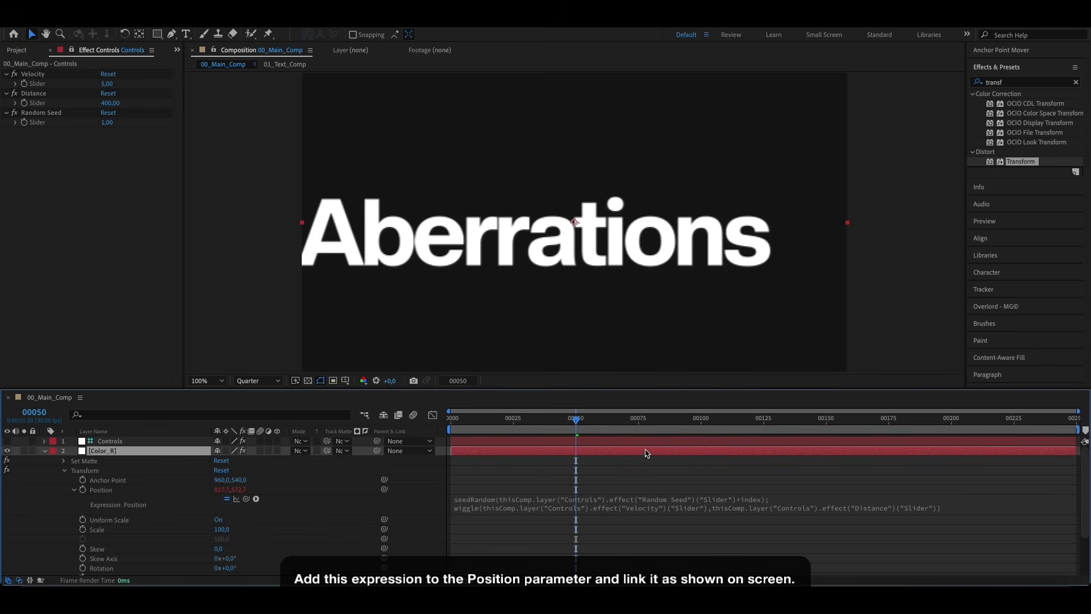
Step: Multiply the Distance term in the Position expression's wiggle by the RGB_Drift slider of 01_Text_Comp
drag(571, 419, 642, 436)
click(907, 507)
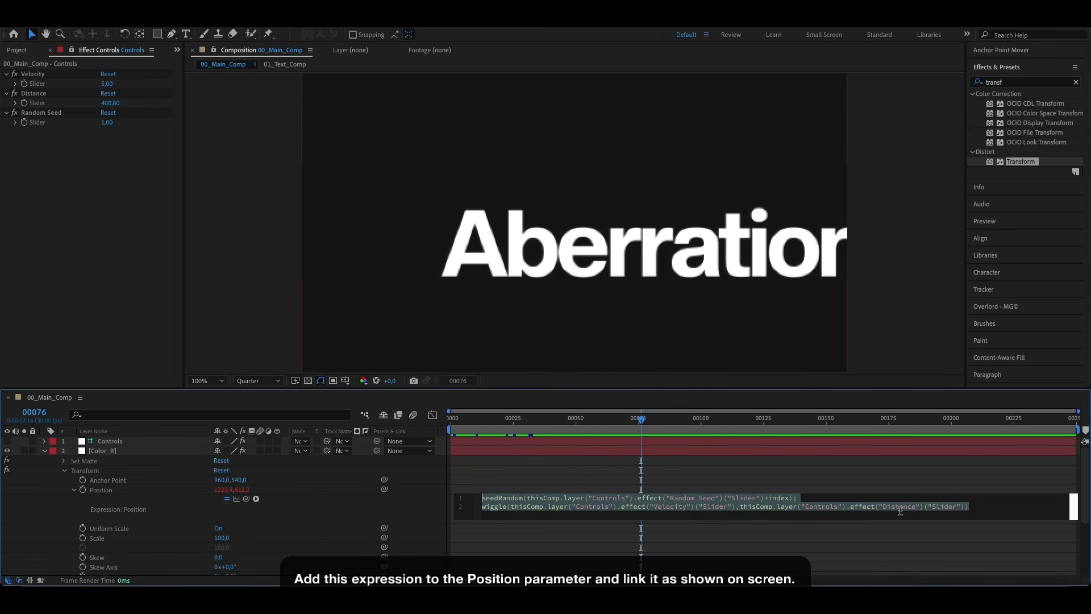
click(967, 510)
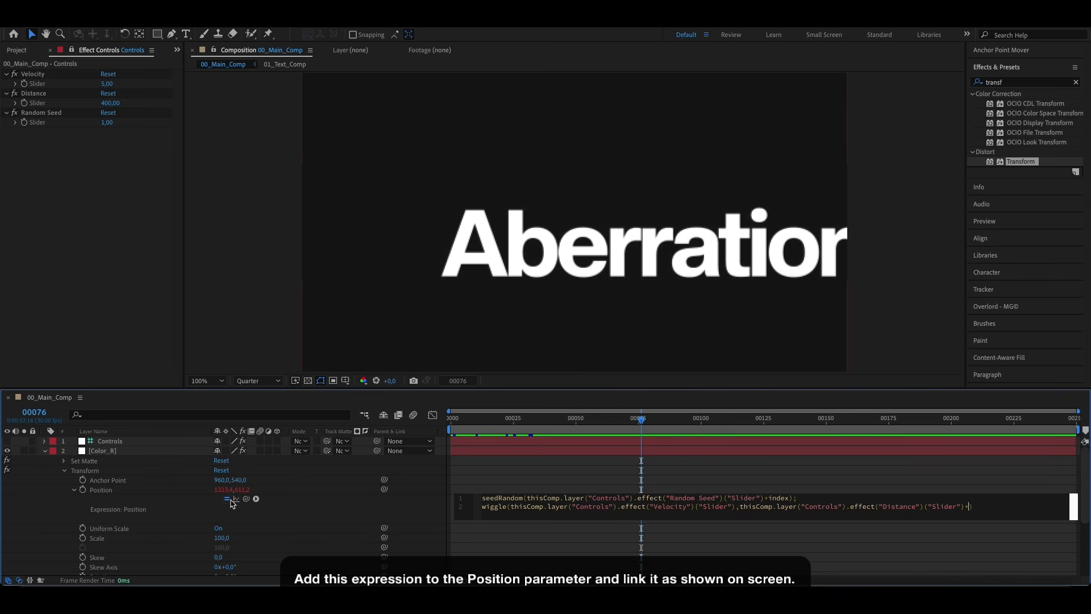
drag(246, 499, 122, 563)
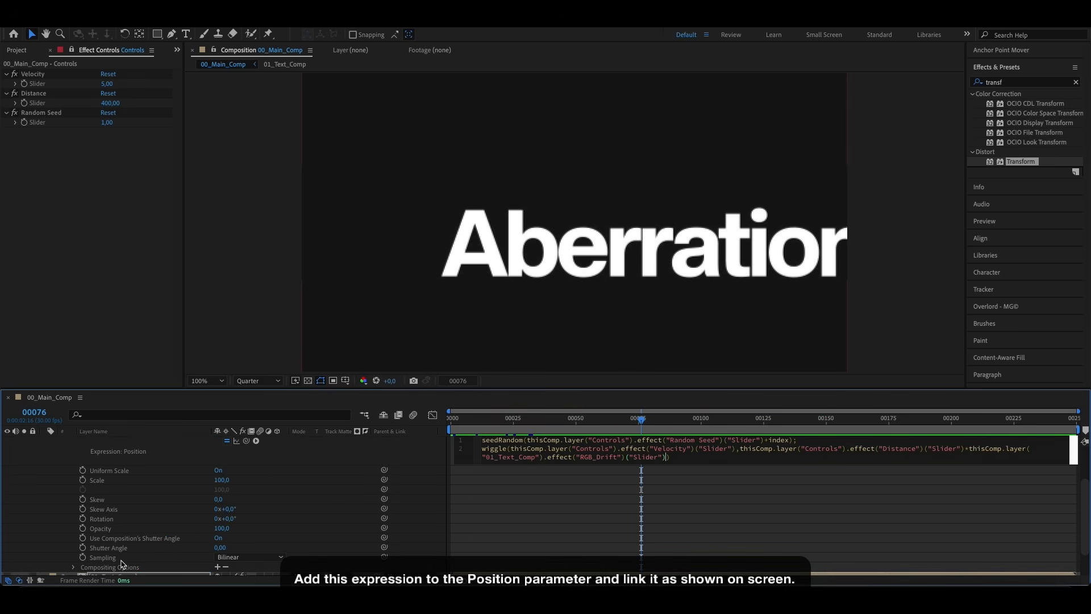
click(711, 514)
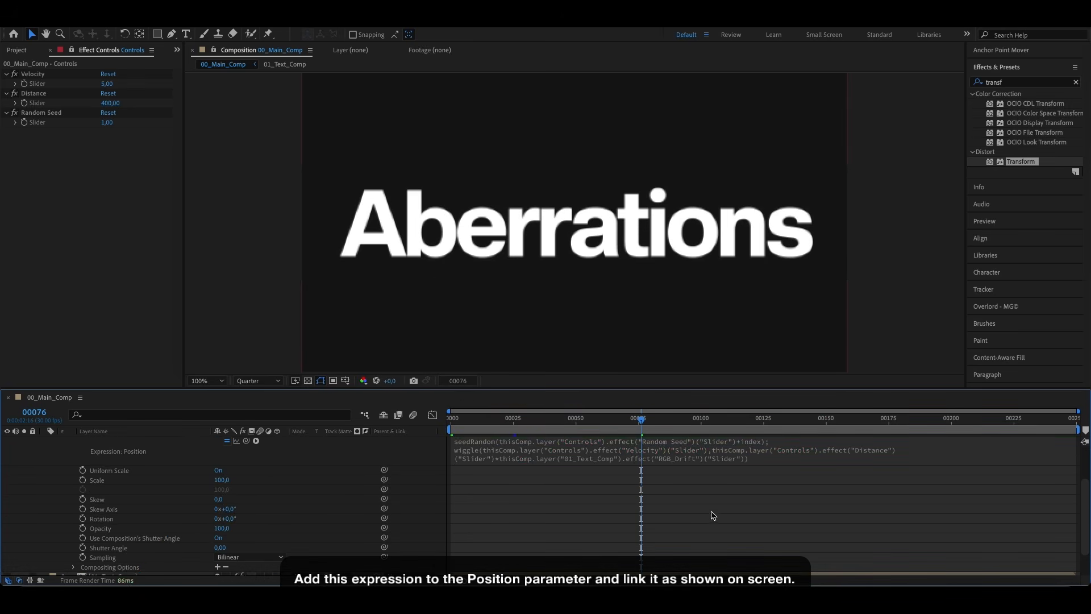
Step: Check the RGB_Drift keyframes against the text's movement and play the animation from frame 0
scroll(596, 478, down, 2)
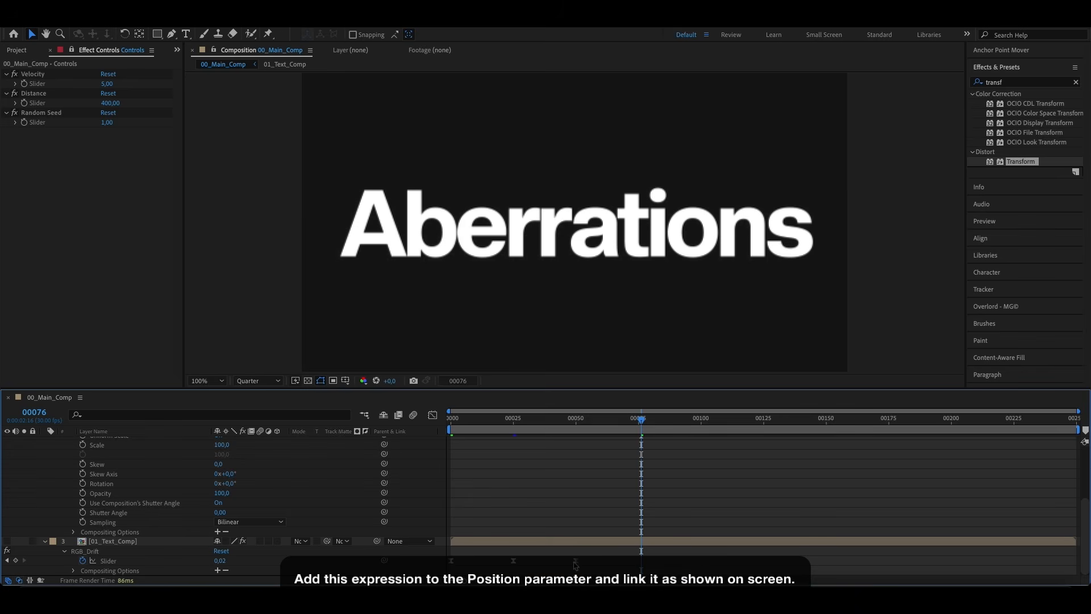
drag(638, 438, 595, 439)
drag(496, 444, 451, 451)
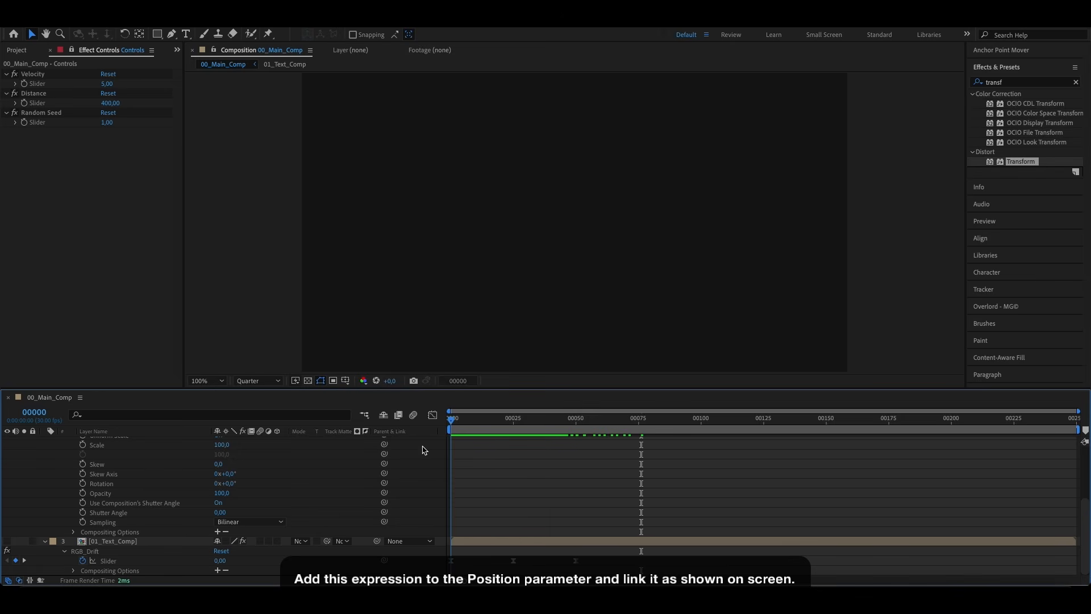
key(space)
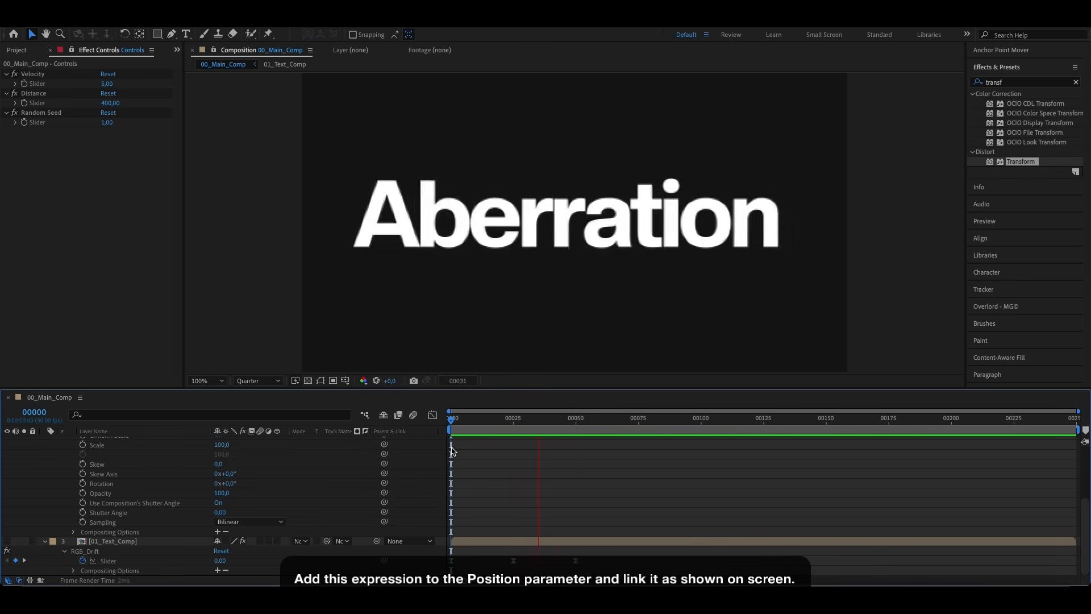
key(space)
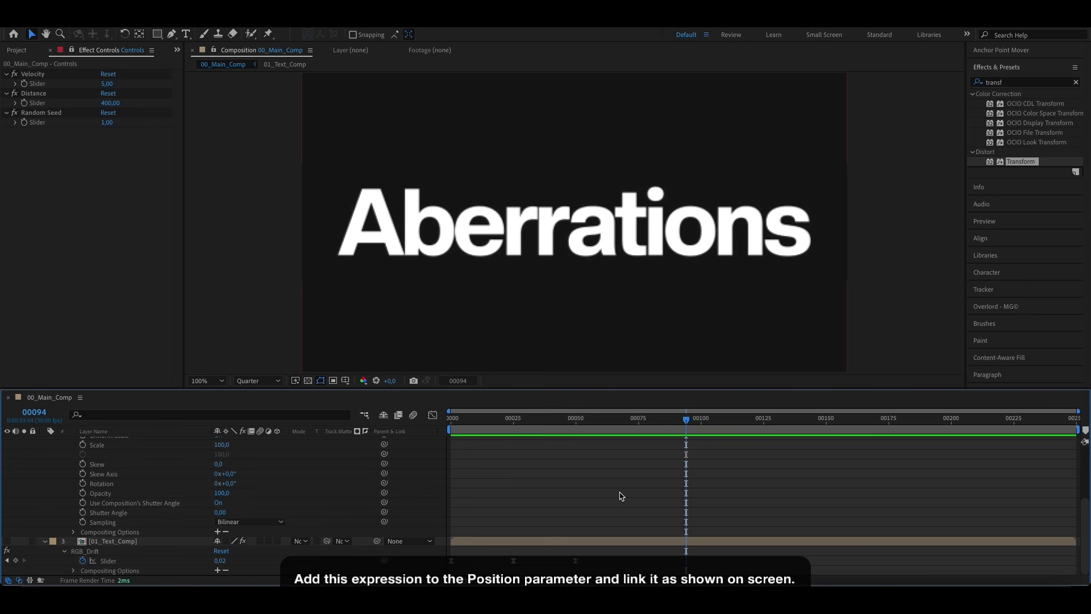
Step: Copy the Position expression into Scale in Color_R's Transform effect and play the animation from the start
click(44, 546)
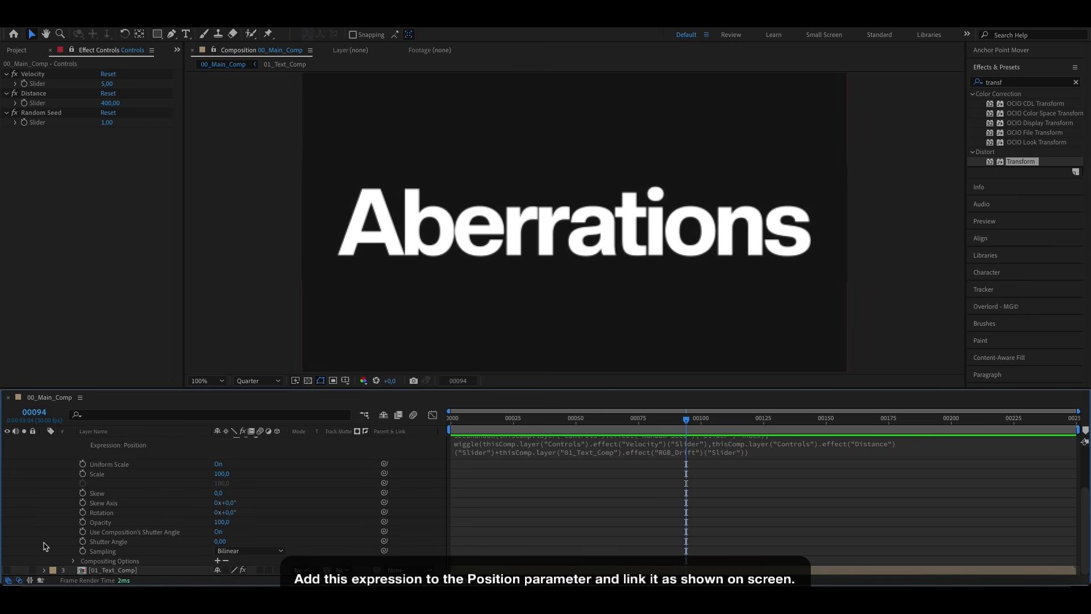
scroll(531, 509, up, 3)
click(646, 511)
key(ctrl+c)
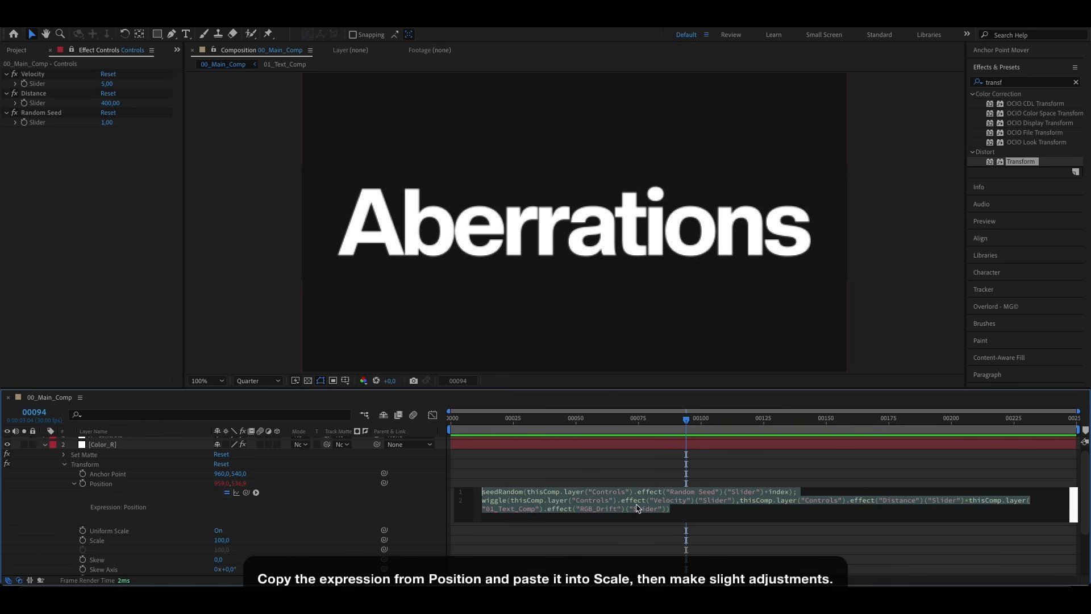
click(60, 540)
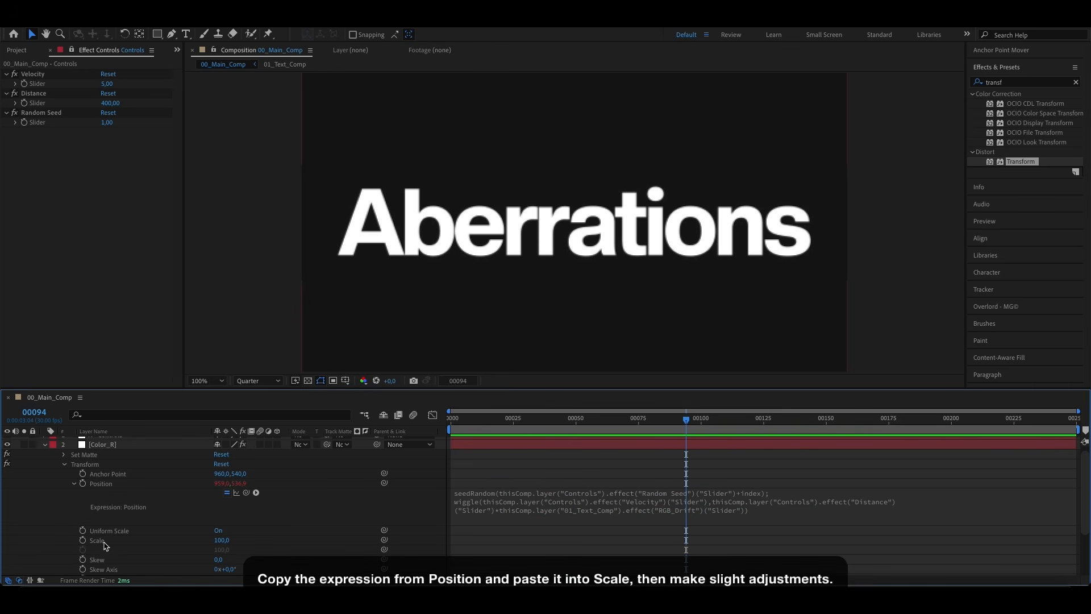
alt+click(82, 540)
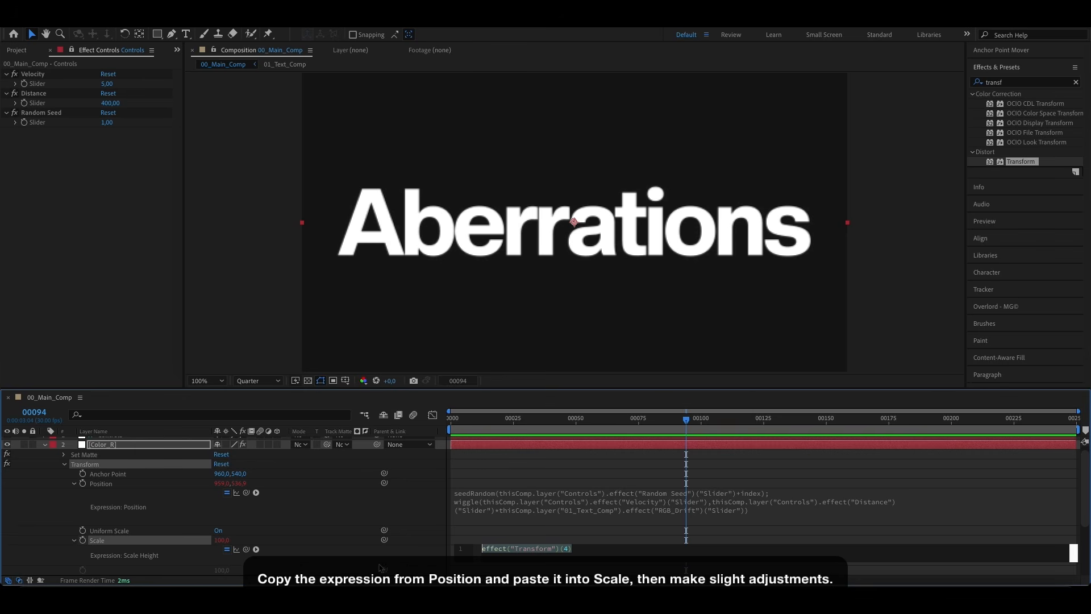
key(ctrl+v)
click(606, 536)
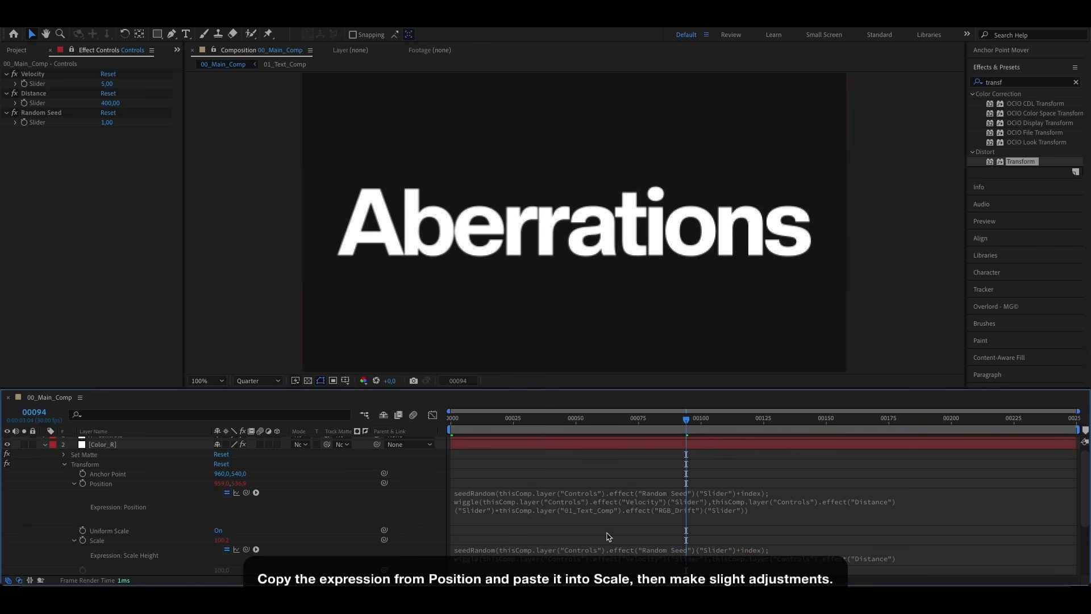
drag(685, 422, 458, 446)
key(space)
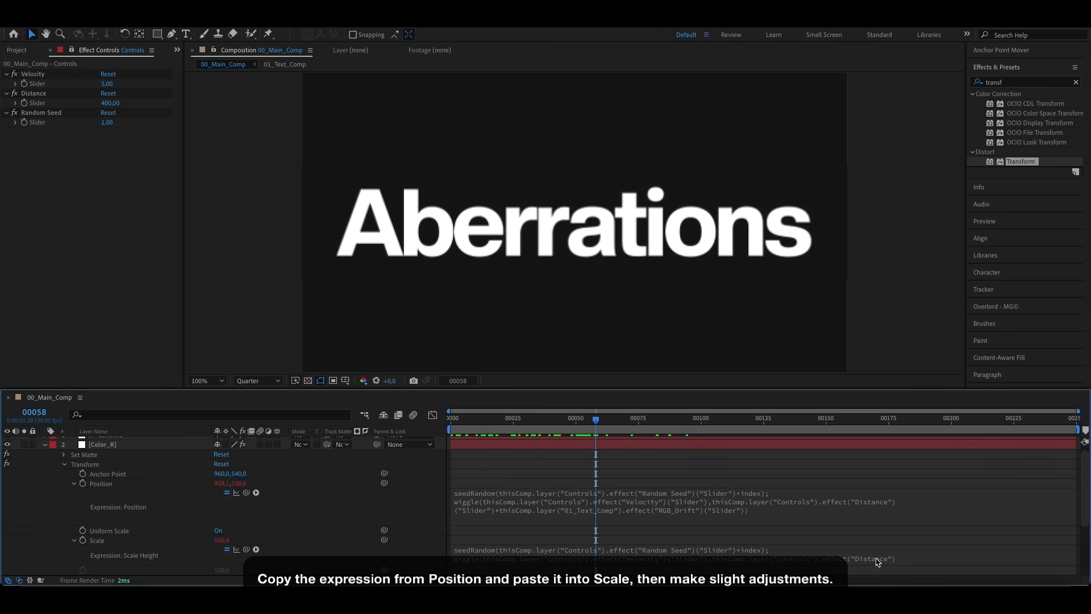
Step: Divide the RGB_Drift term in the Scale expression's wiggle amplitude by 5 and scrub the timeline to check the scaling
click(879, 562)
key(super+c)
click(668, 568)
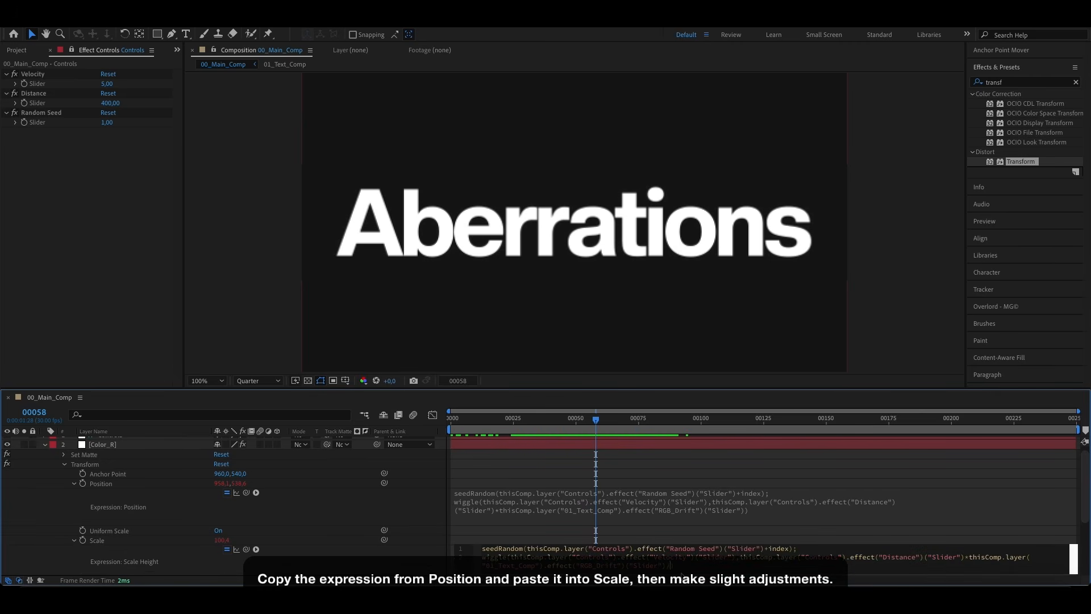
click(739, 532)
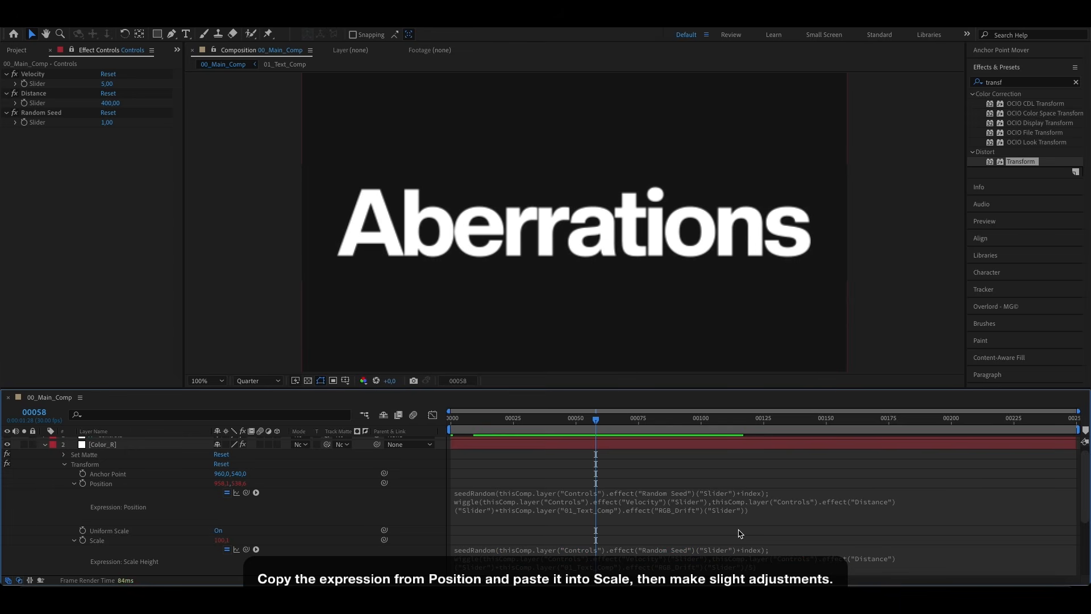
drag(600, 427, 625, 438)
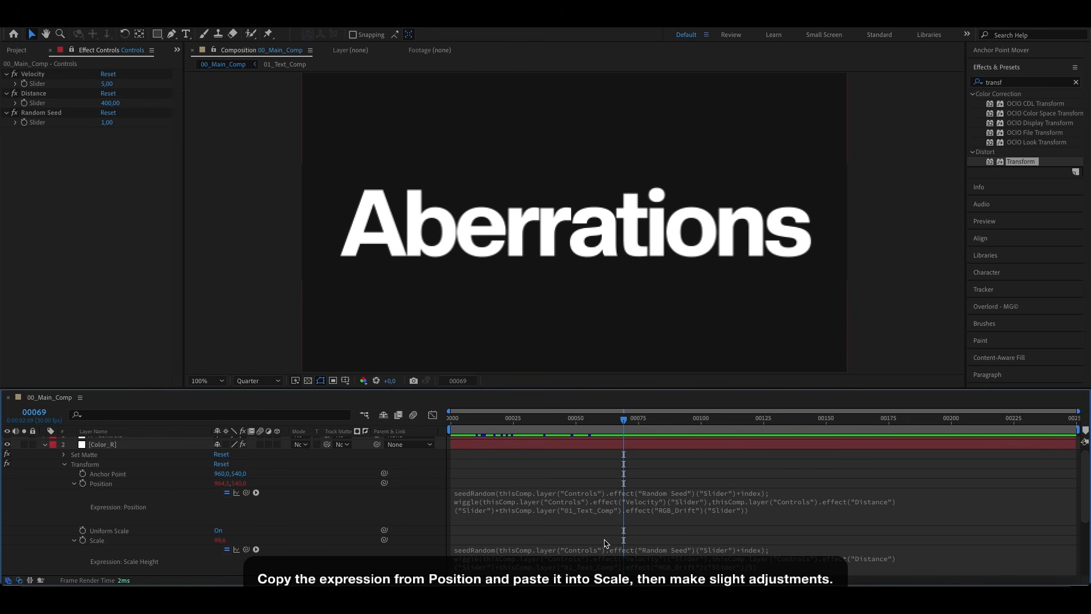
Step: Paste the same expression into the Transform effect's Skew and divide its RGB_Drift term by 10
scroll(348, 524, down, 2)
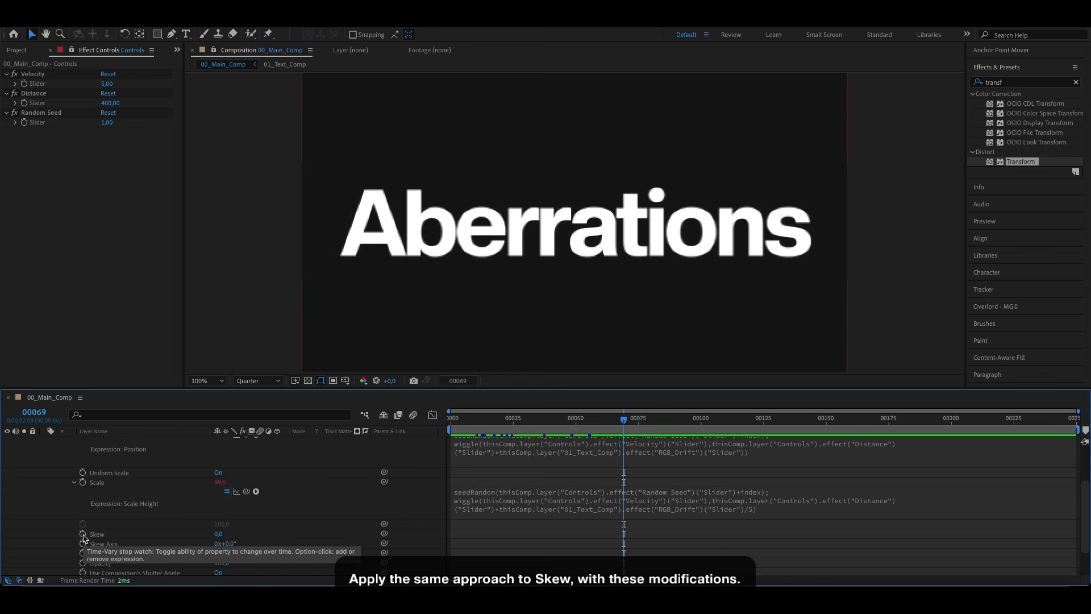
alt+click(83, 535)
key(super+v)
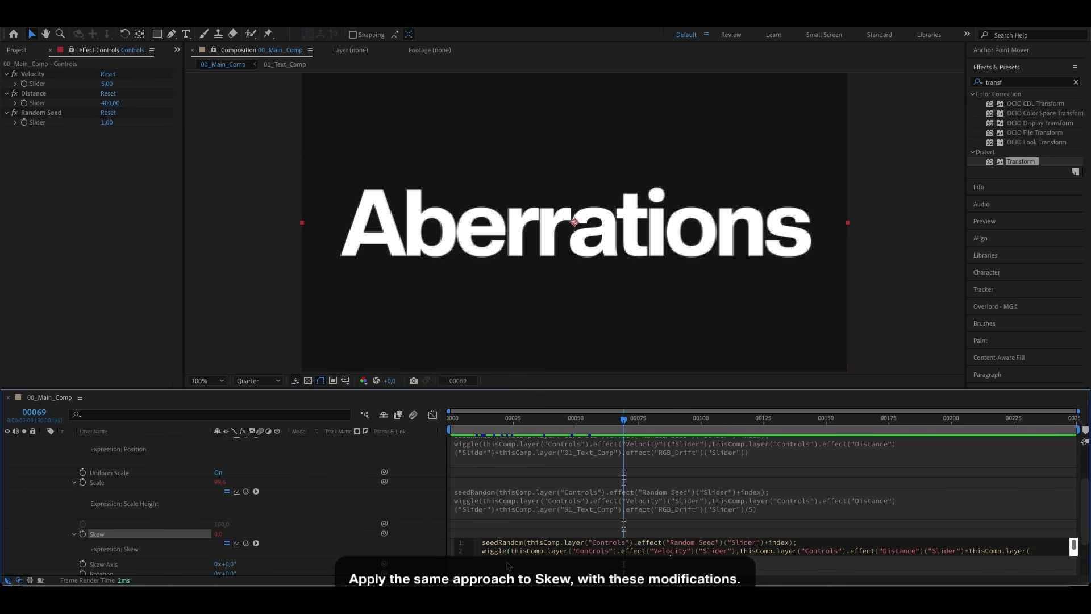
click(607, 532)
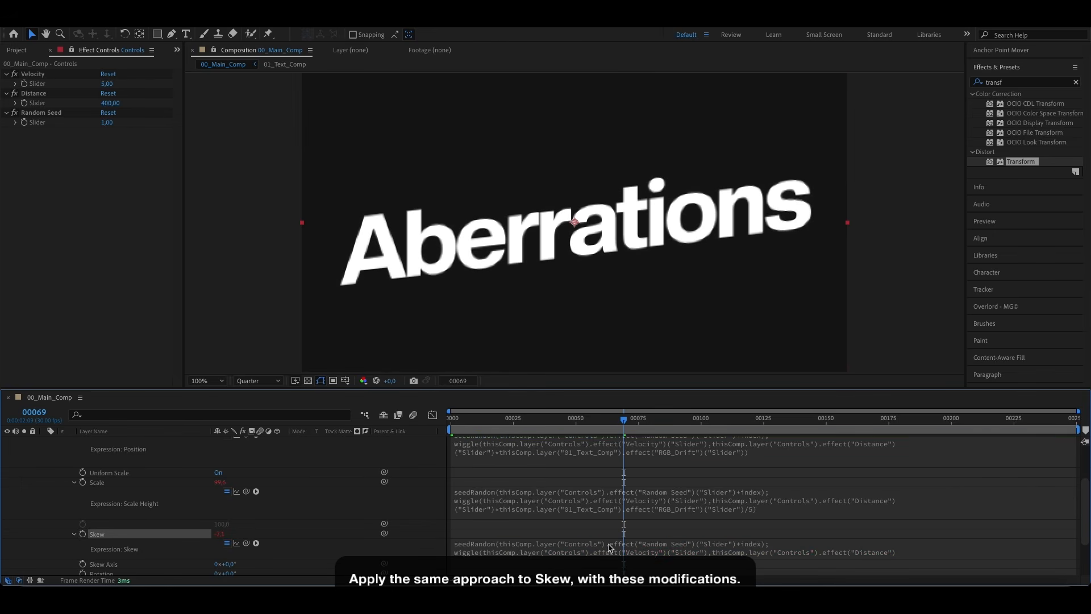
click(612, 550)
click(668, 561)
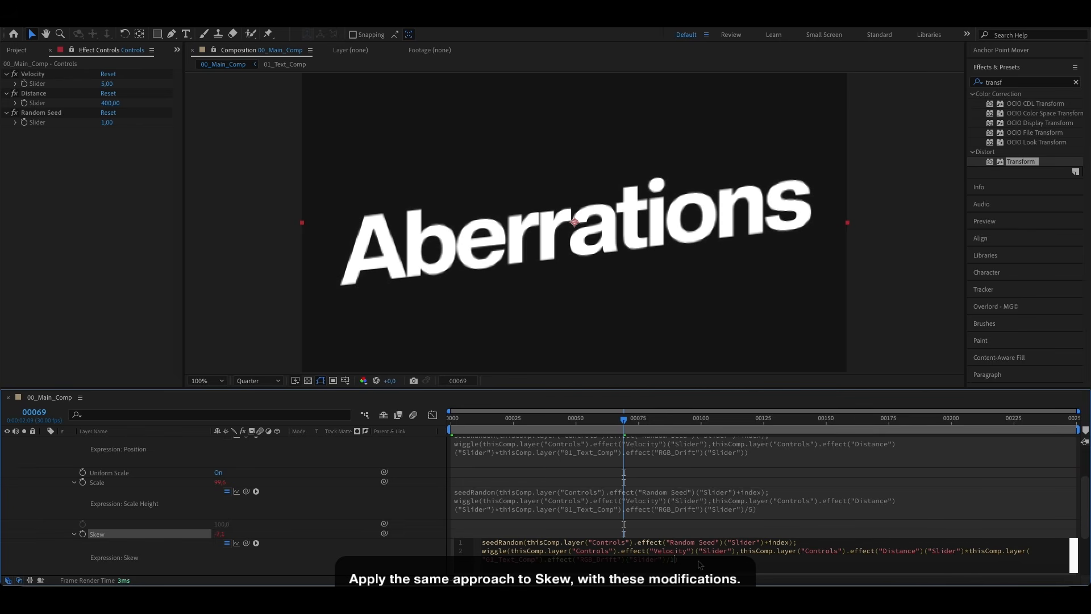
click(723, 532)
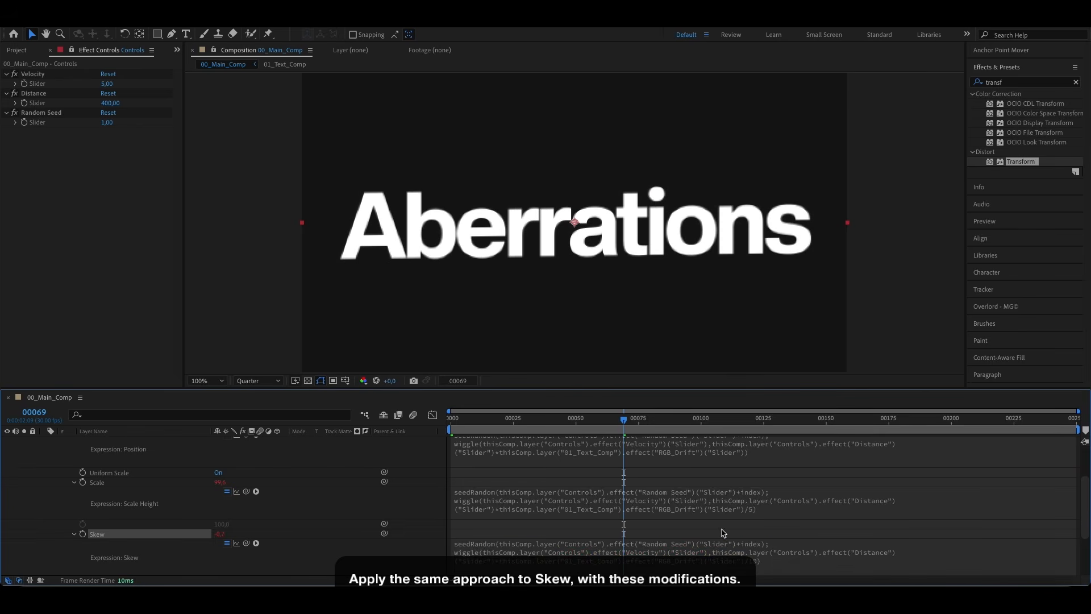
Step: Play the animation from frame 0 to check the skew wiggle
drag(619, 423, 432, 442)
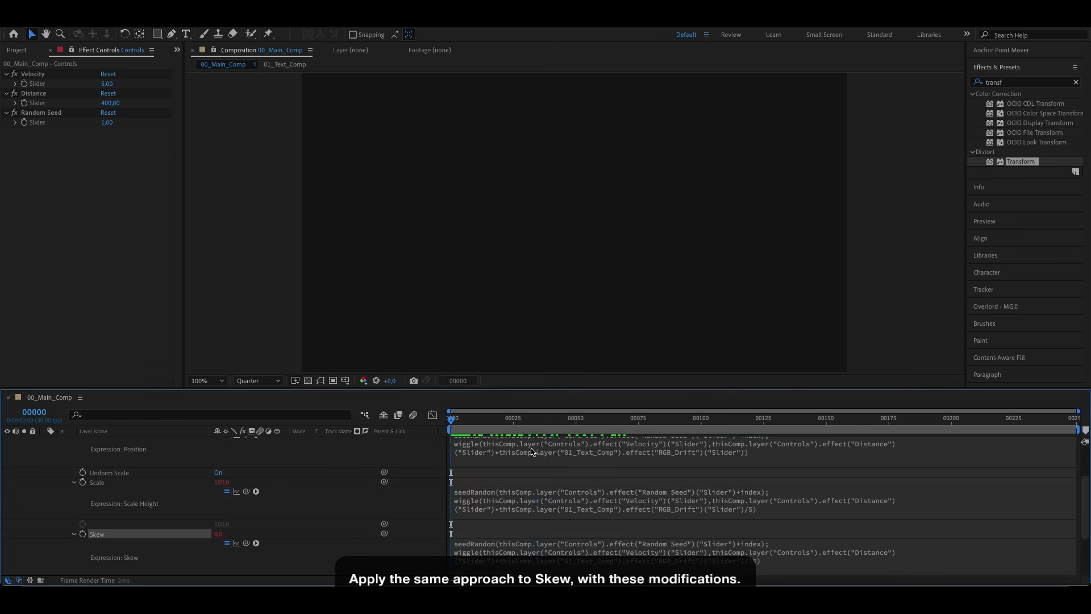
key(space)
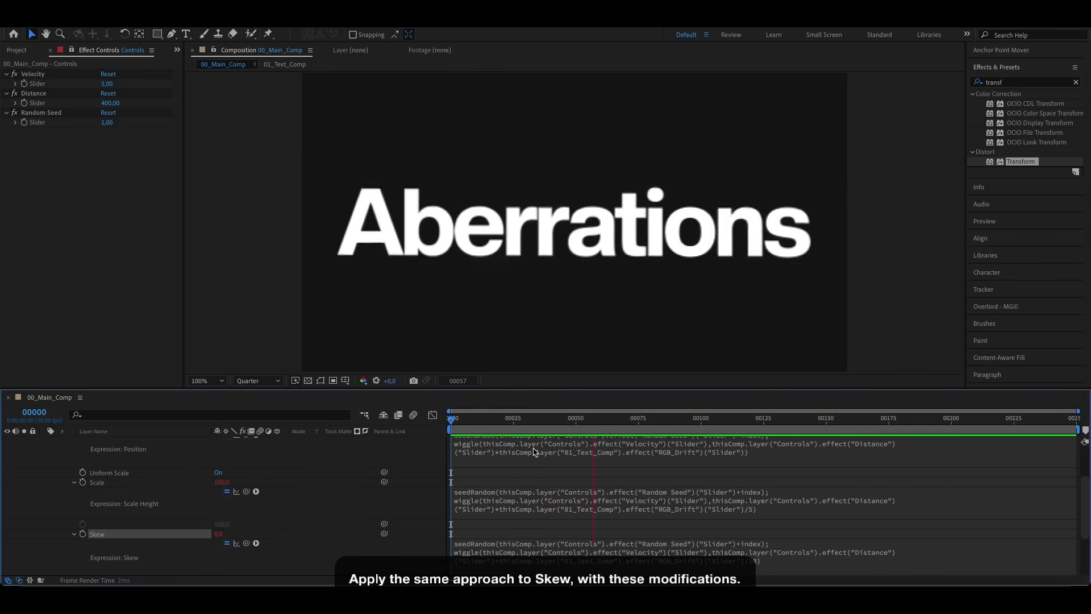
key(space)
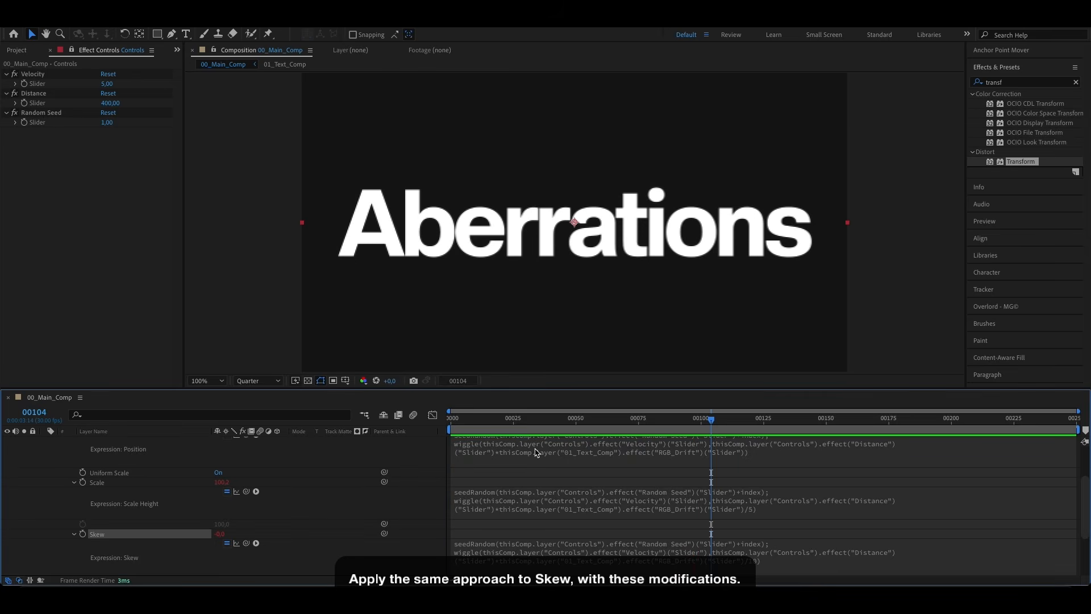
Step: Set the Skew Axis of Color_R's Transform effect to 90°
scroll(560, 502, down, 3)
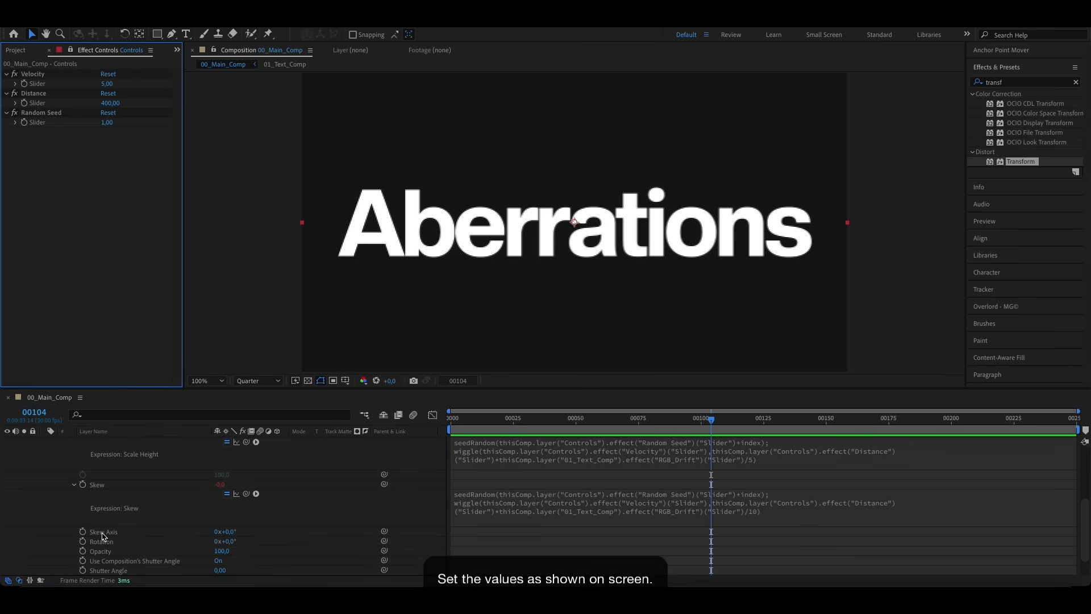
click(228, 532)
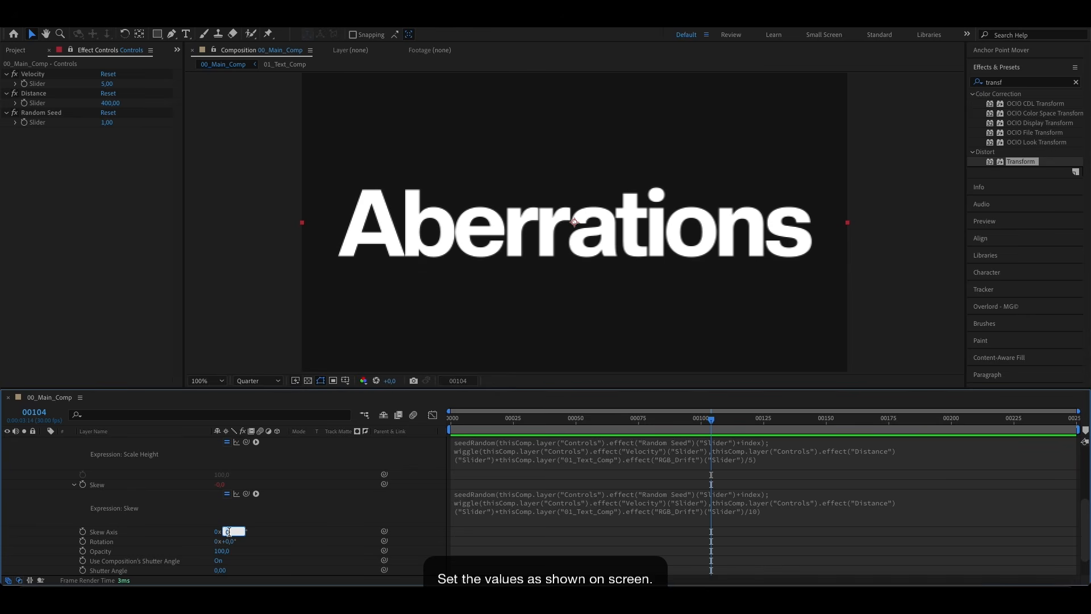
key(Return)
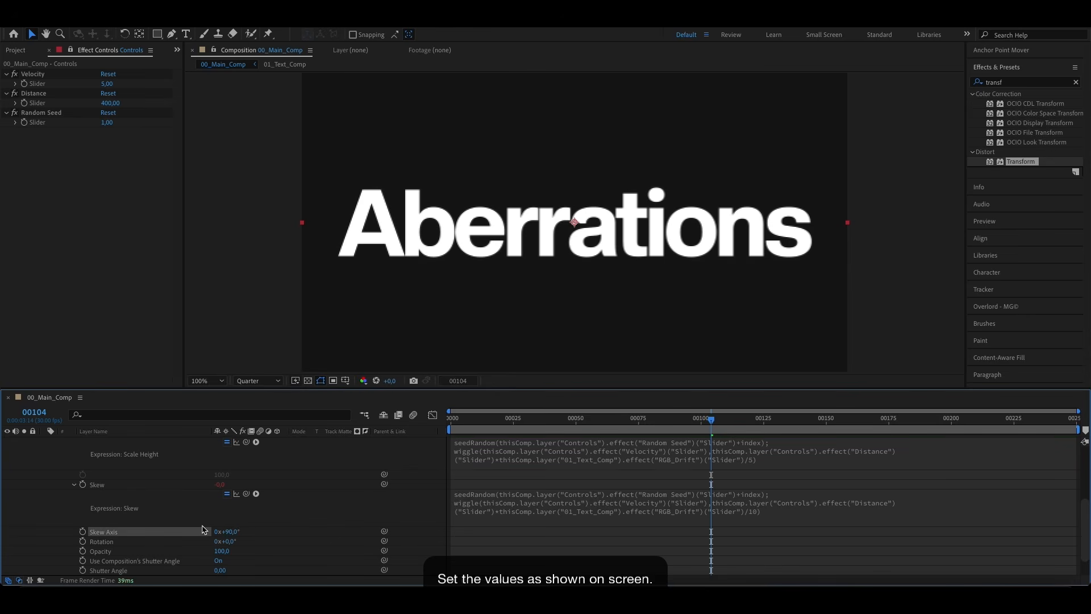
Step: Turn off Use Composition's Shutter Angle in the Transform effect and set its Shutter Angle to 360
scroll(203, 530, down, 2)
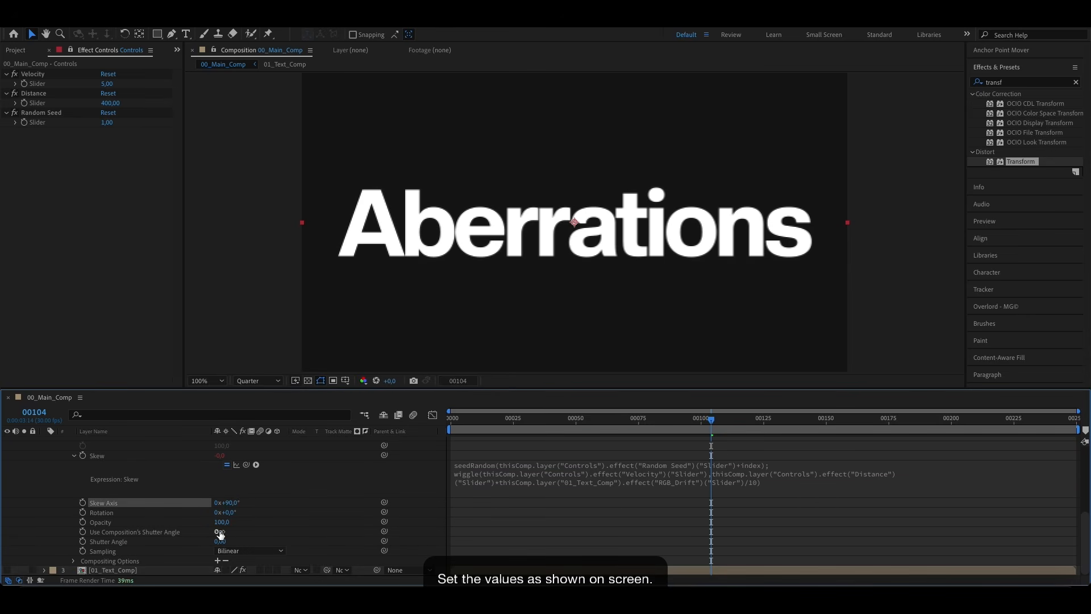
click(219, 532)
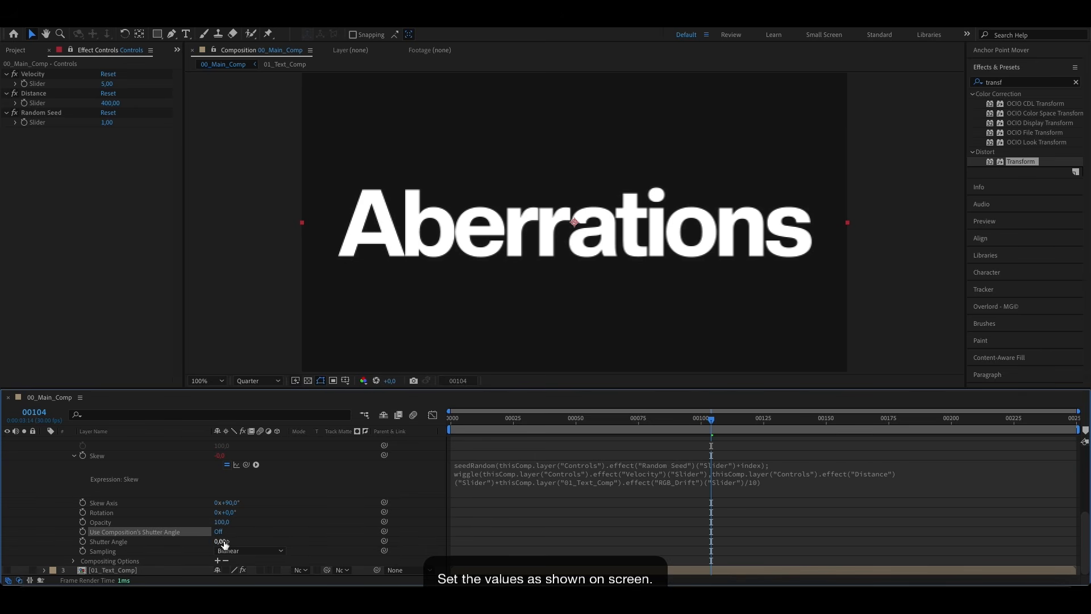
click(224, 542)
text(360)
key(Return)
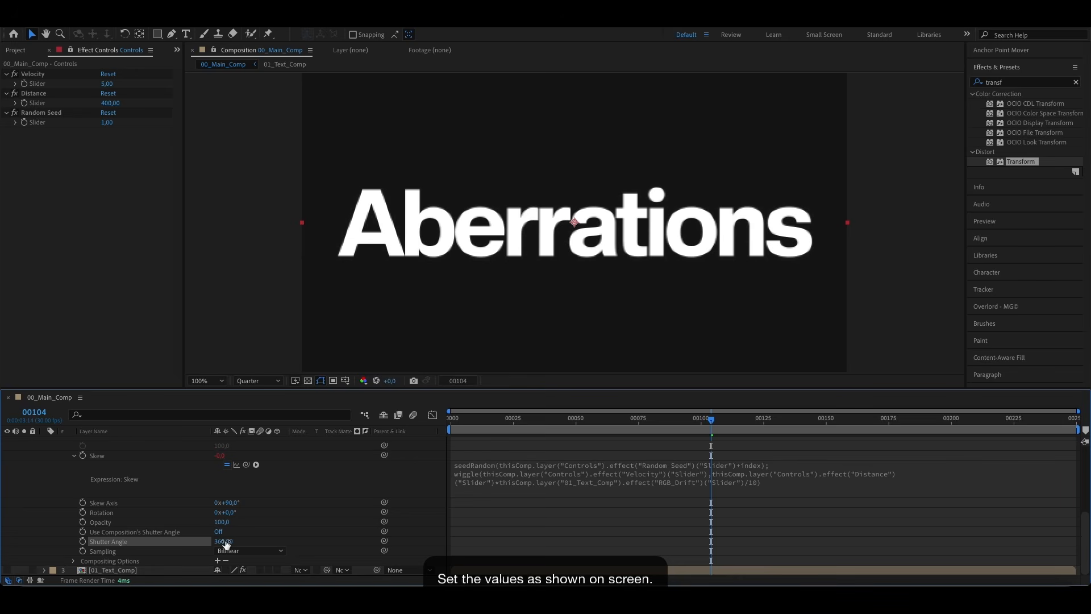
Step: Preview the text animation from frame 0 with the new skew axis and shutter settings
drag(652, 425, 412, 427)
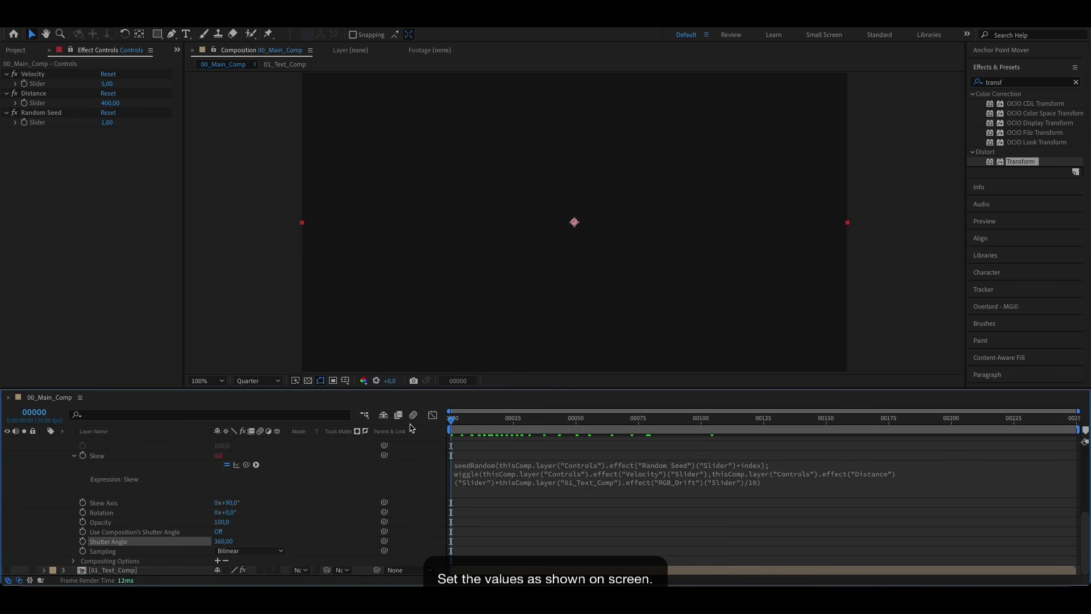
key(space)
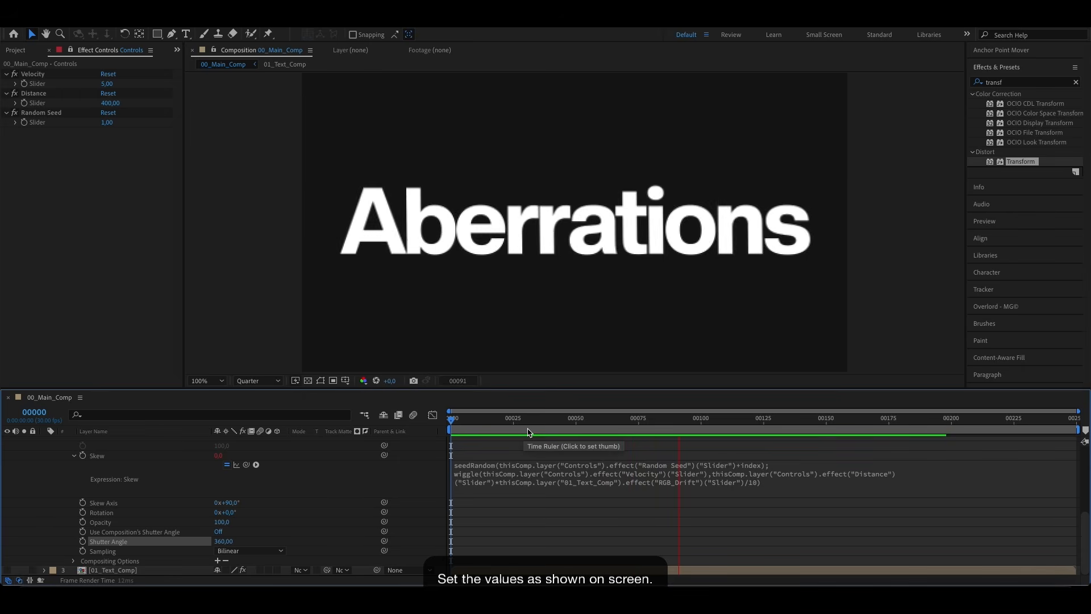
key(space)
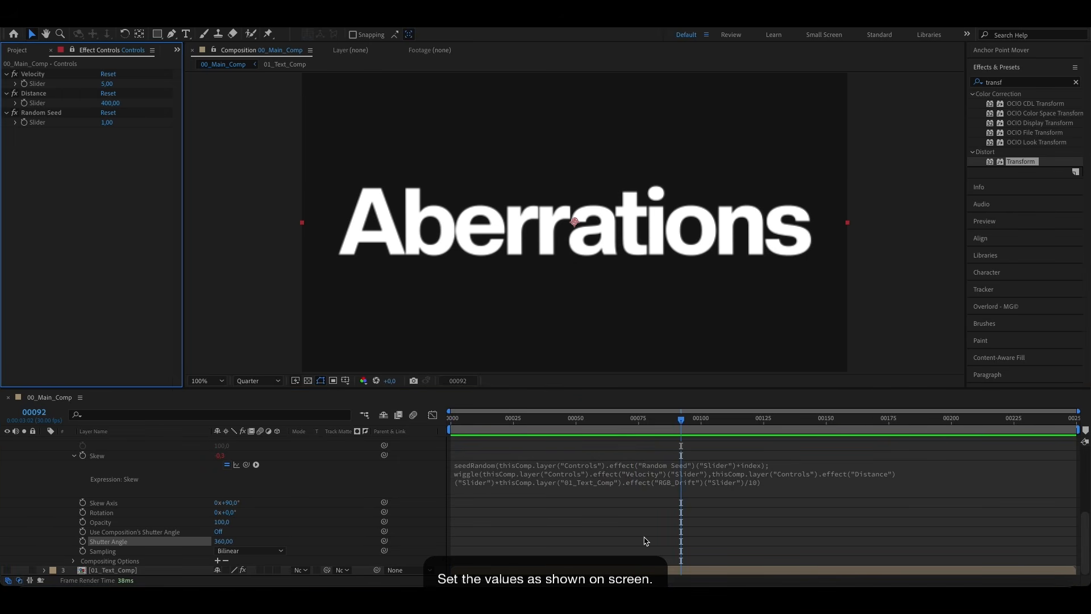
Step: Collapse Color_R's Transform properties and search the effects for Turbulent Displace
scroll(100, 517, up, 5)
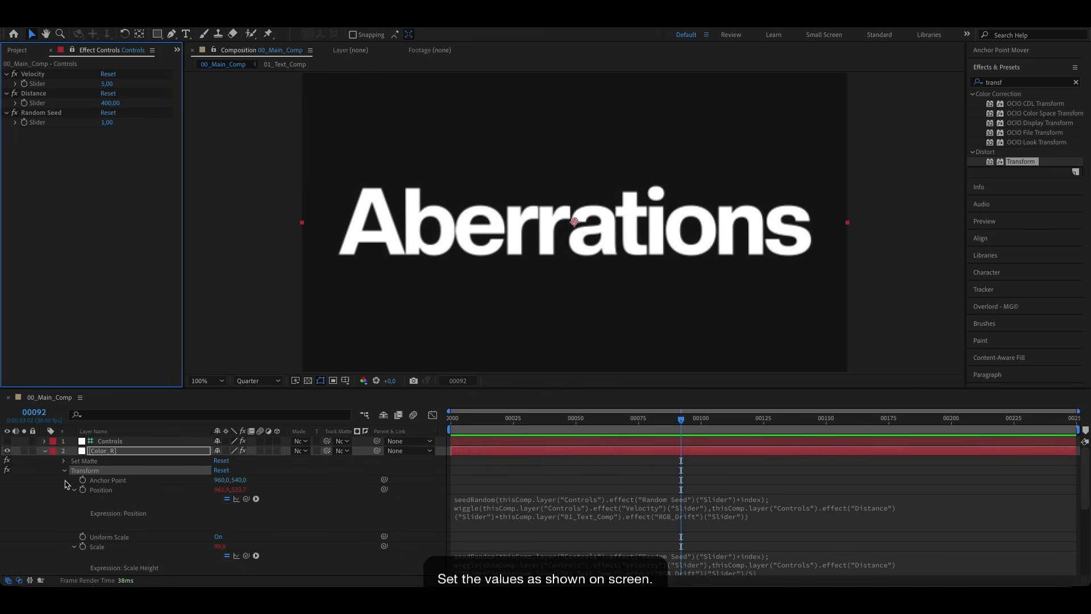
click(65, 471)
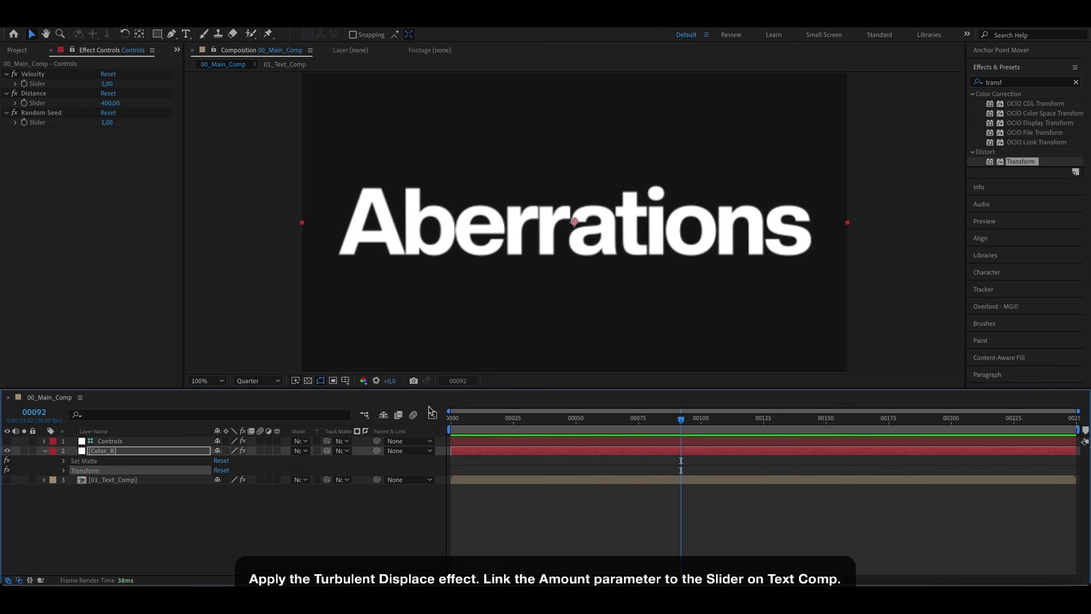
click(1076, 82)
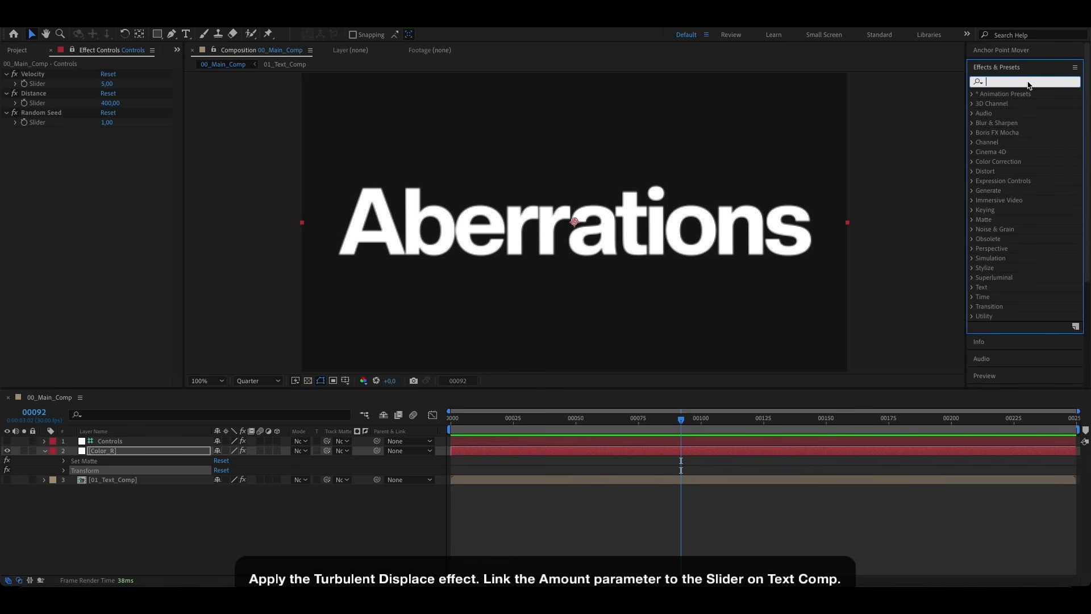
text(tu)
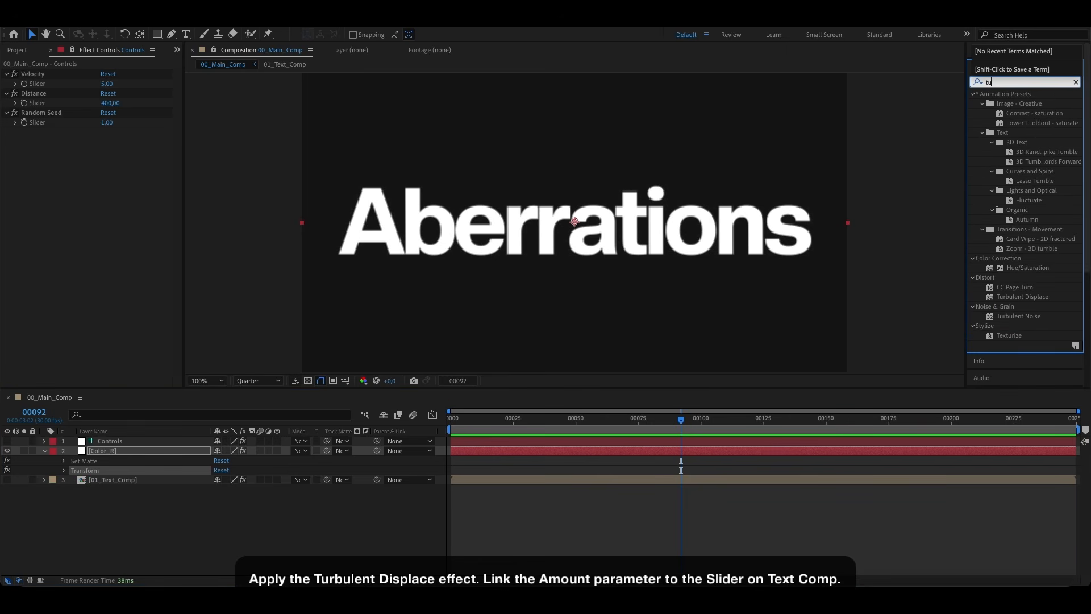
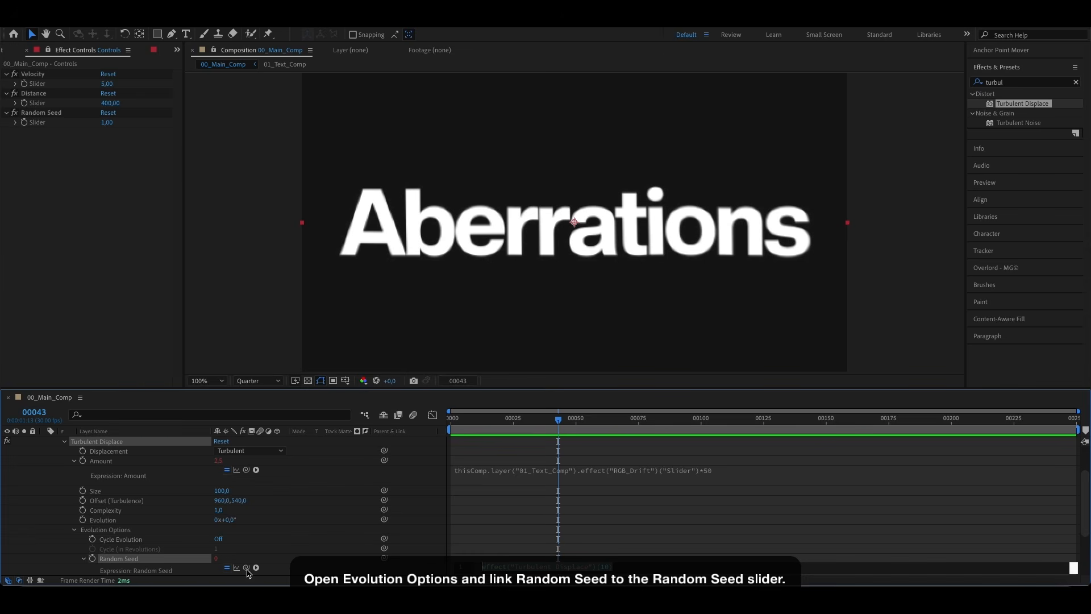
Step: Link Turbulent Displace's Random Seed under Evolution Options to the Controls layer's Random Seed slider, combined with index
drag(246, 567, 37, 123)
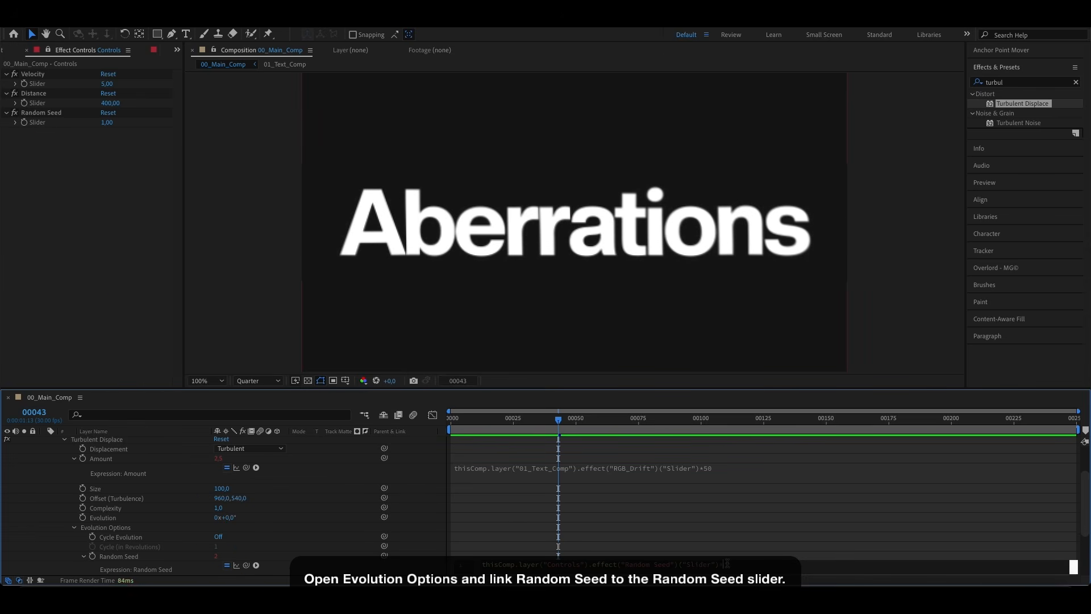
text(*indexz)
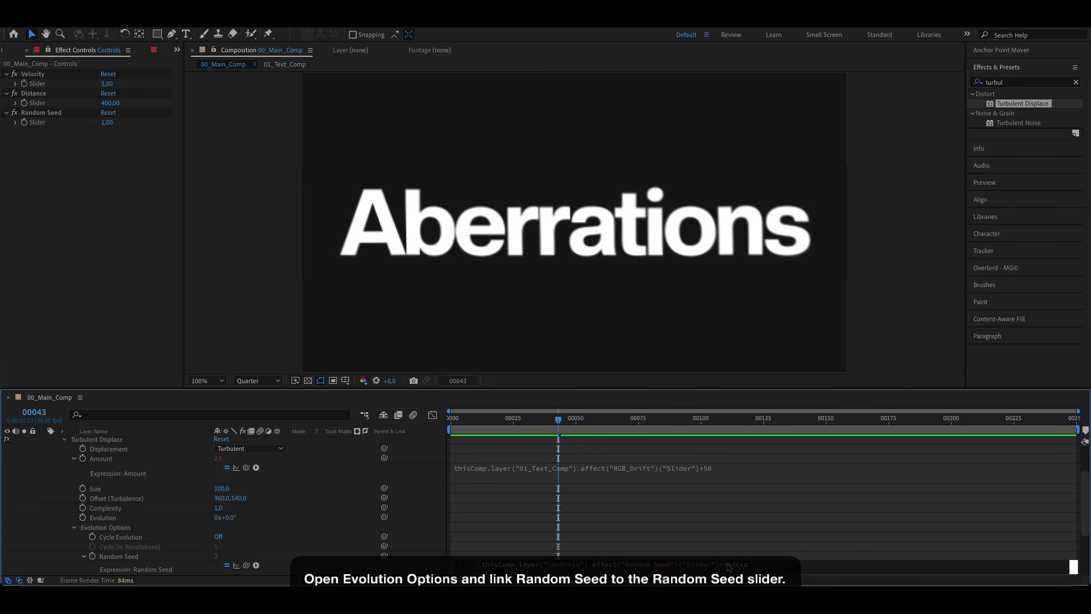
key(BackSpace)
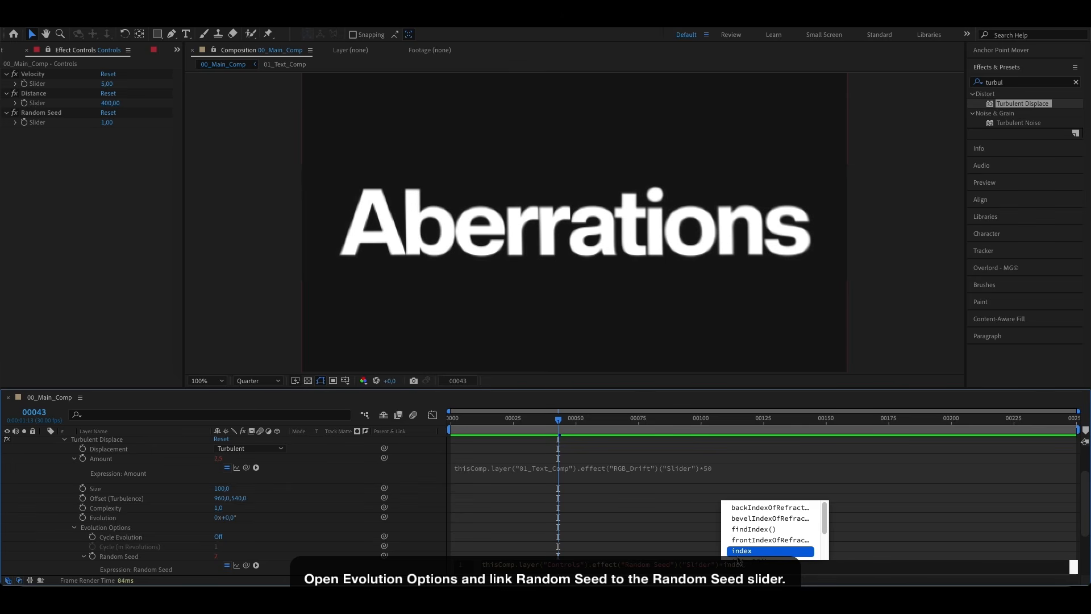
click(741, 553)
click(749, 544)
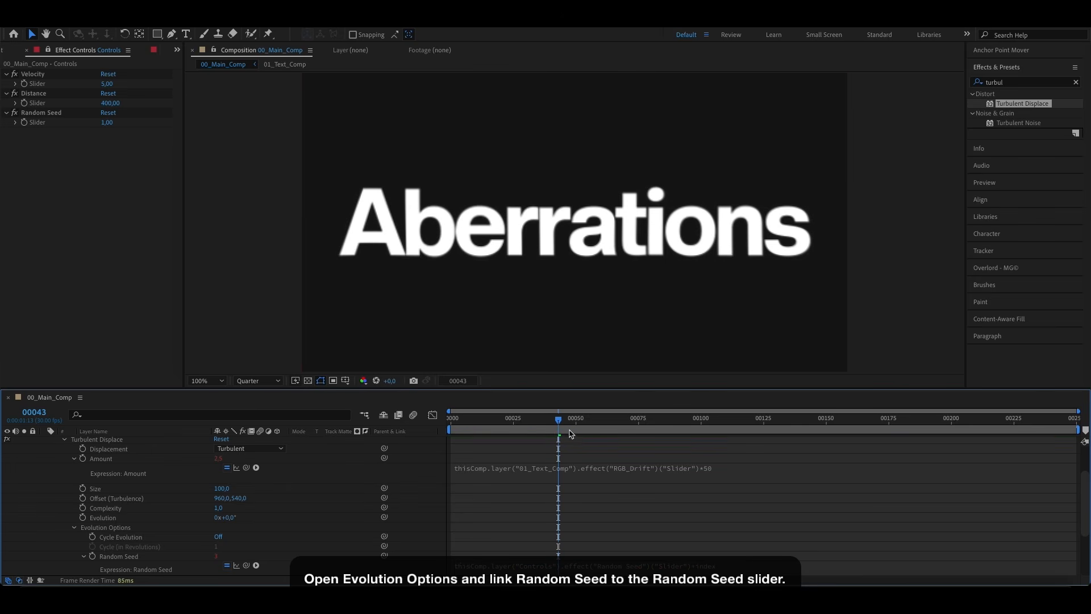
Step: Check the displaced text at frame 51 and collapse the Color_R layer's properties
mouse_move(571, 424)
mouse_down()
mouse_move(496, 423)
mouse_move(579, 427)
mouse_up()
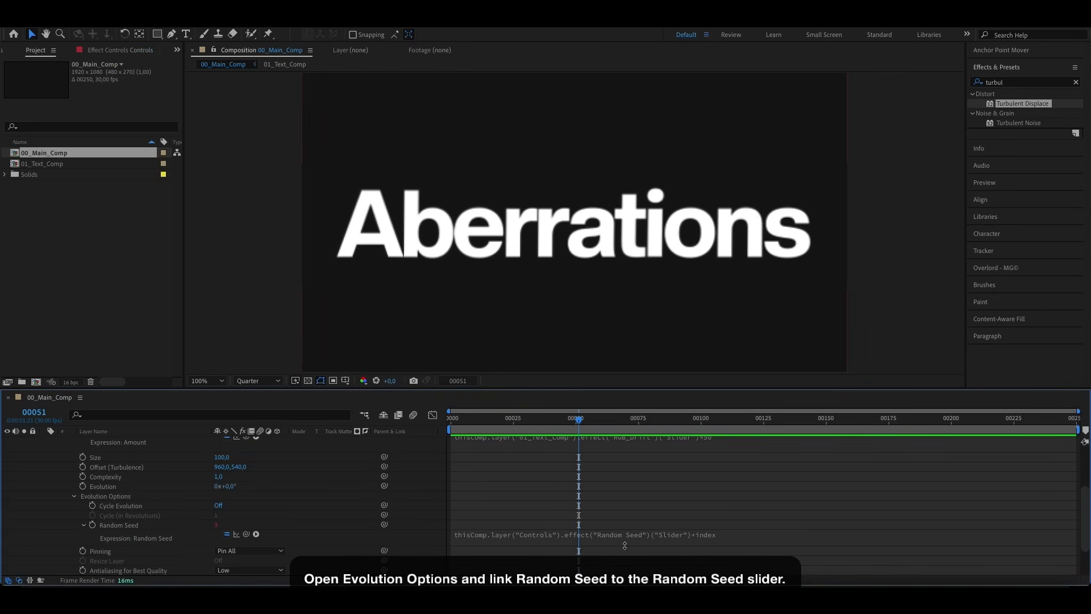
scroll(148, 496, up, 3)
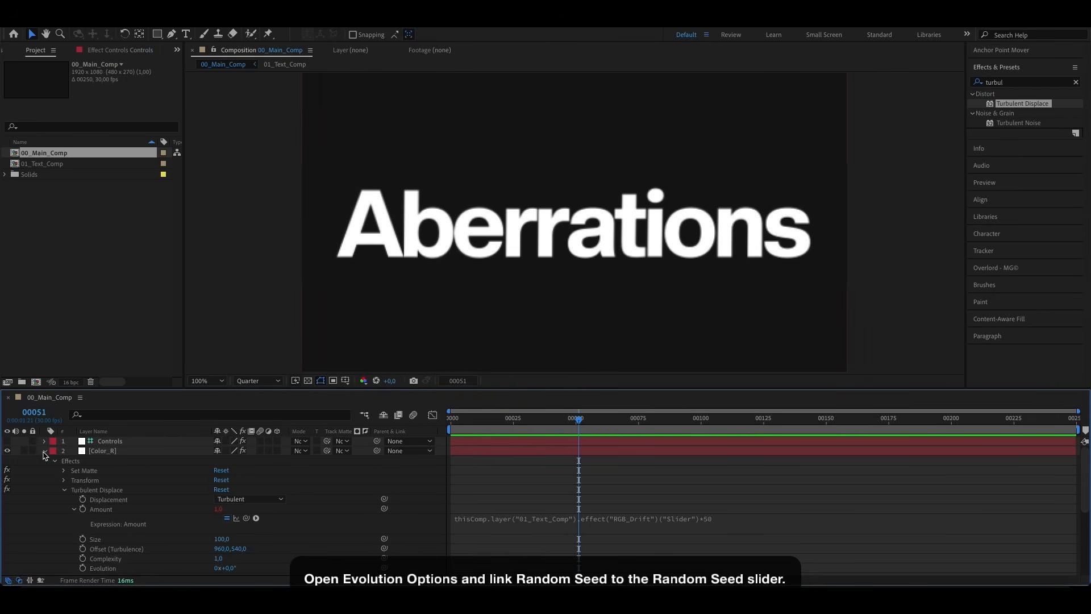
click(45, 452)
click(45, 461)
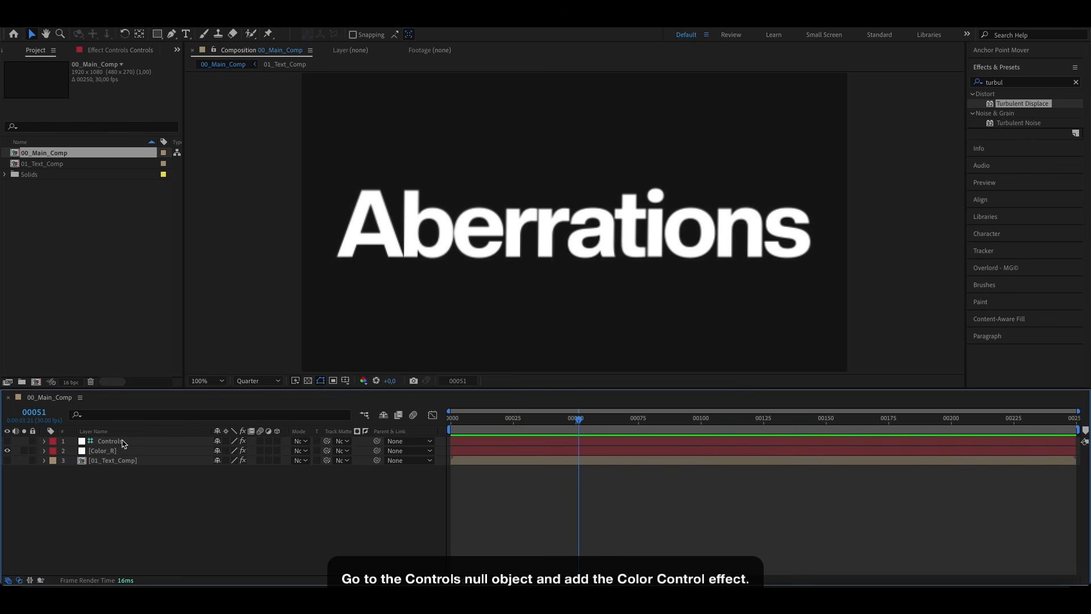
Step: Find the Color Control effect and add it to the Controls layer
click(123, 442)
key(e)
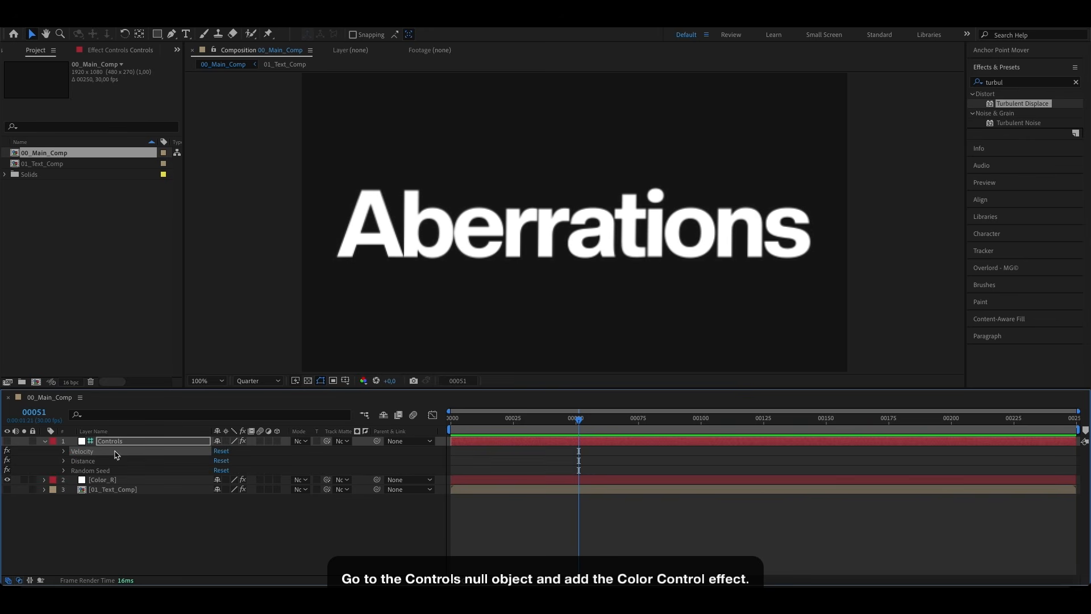
key(F3)
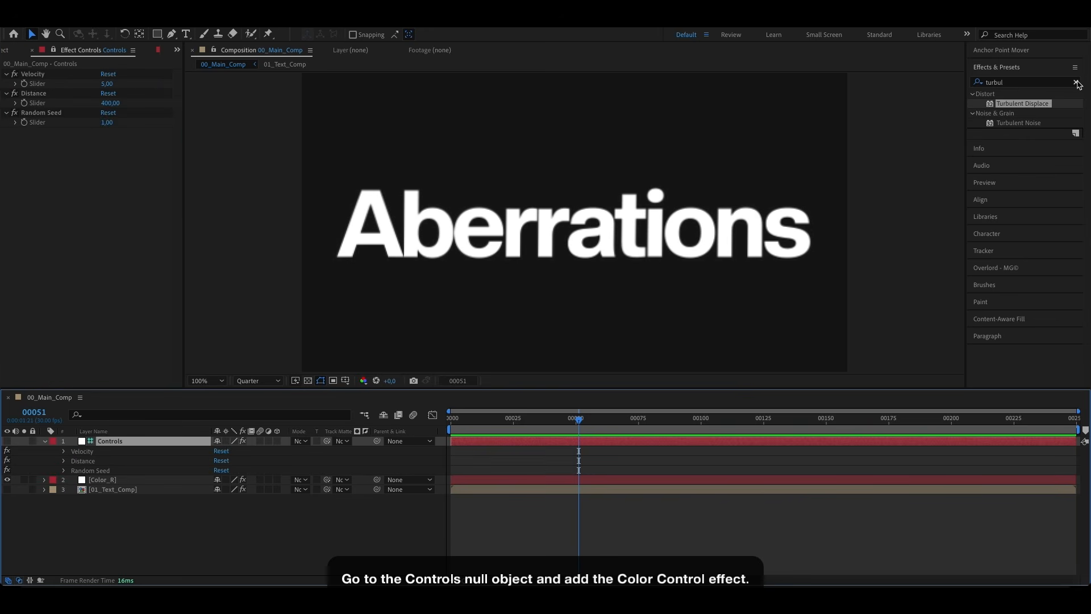
click(1076, 82)
text(color c)
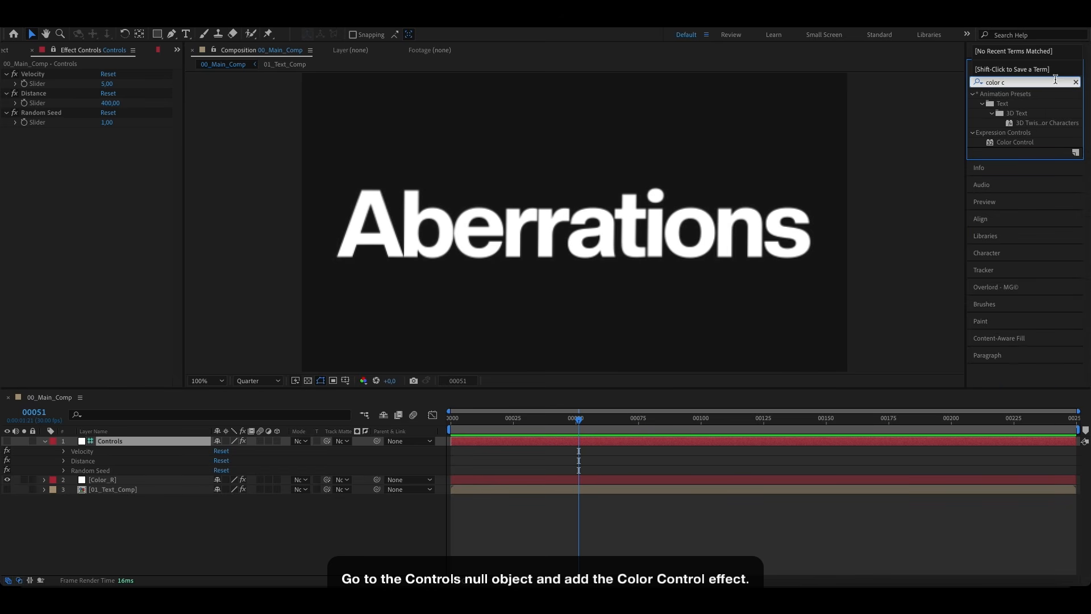
drag(1016, 142, 170, 443)
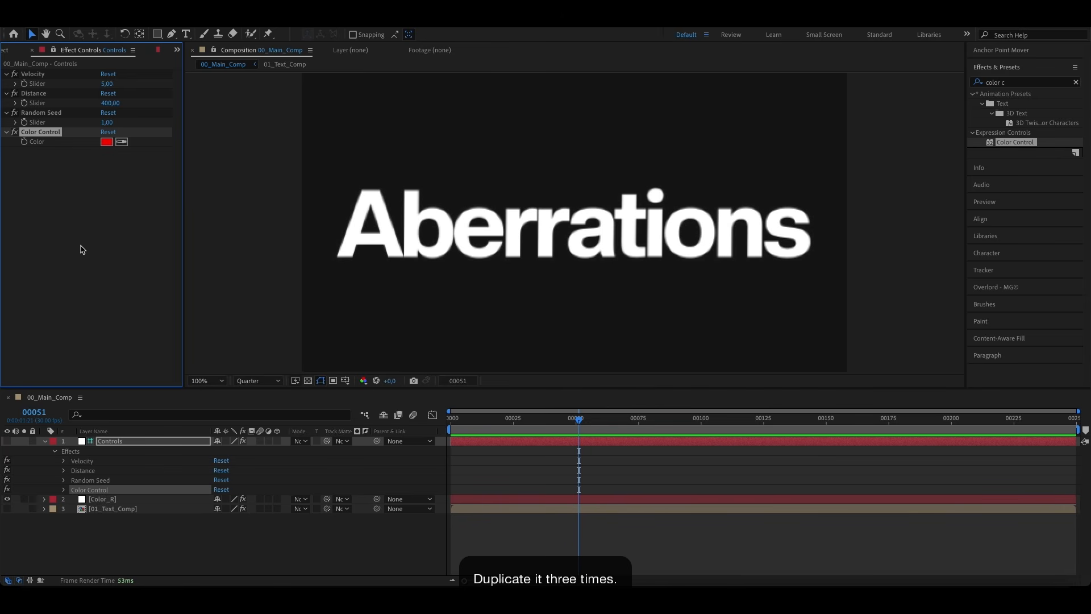
Step: Duplicate the Controls layer's Color Control effect three times and rename the original Color 1
key(ctrl+d)
key(ctrl+d)
key(ctrl+d)
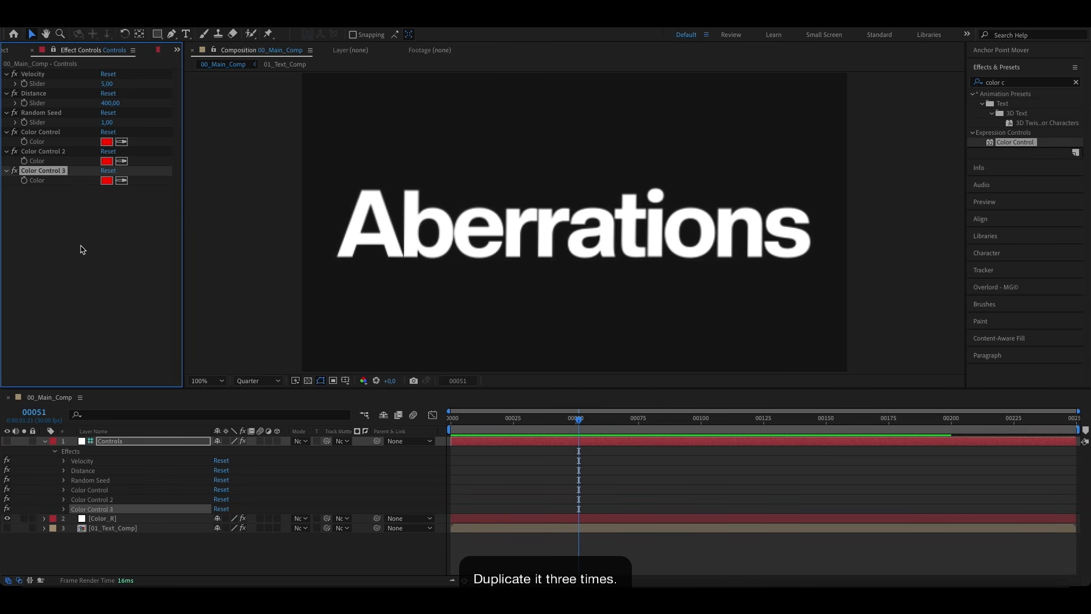
click(41, 132)
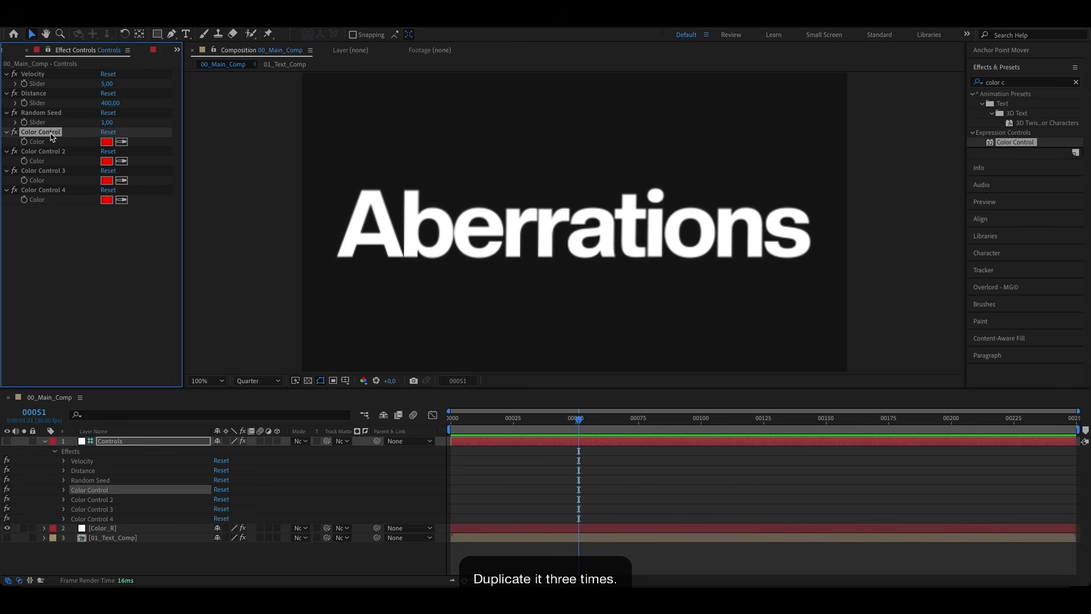
key(Return)
key(BackSpace)
key(Return)
Step: Rename the second and third Color Control effects to Color 2 and Color 3
key(Down)
key(Return)
key(Right)
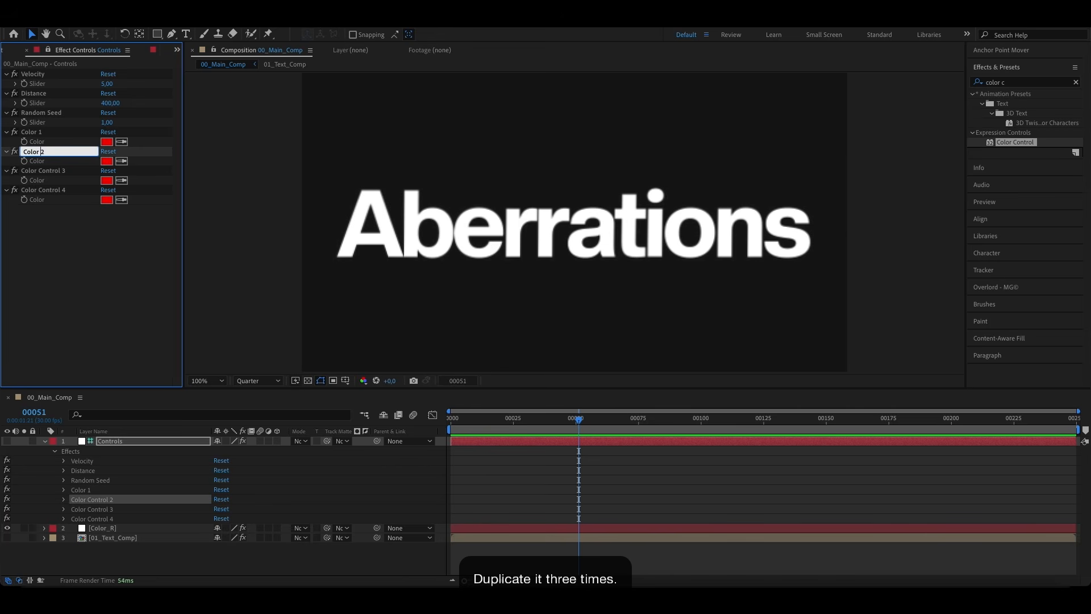
key(Return)
key(Down)
key(Return)
key(Right)
key(Left)
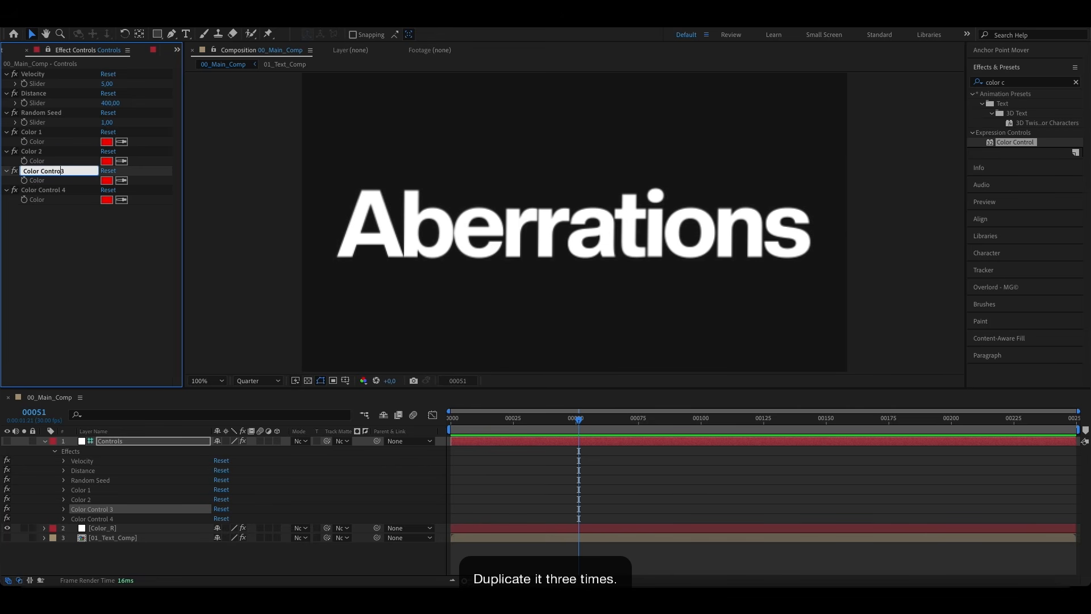
key(Return)
Step: Rename the fourth Color Control effect to Color BG
key(Down)
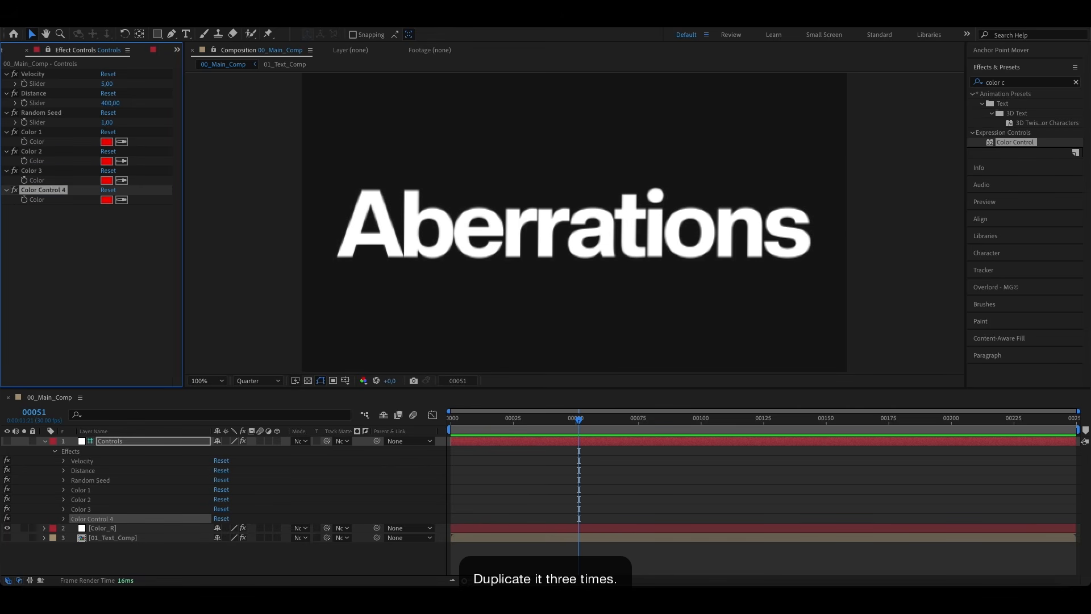
key(Return)
key(Right)
key(BackSpace)
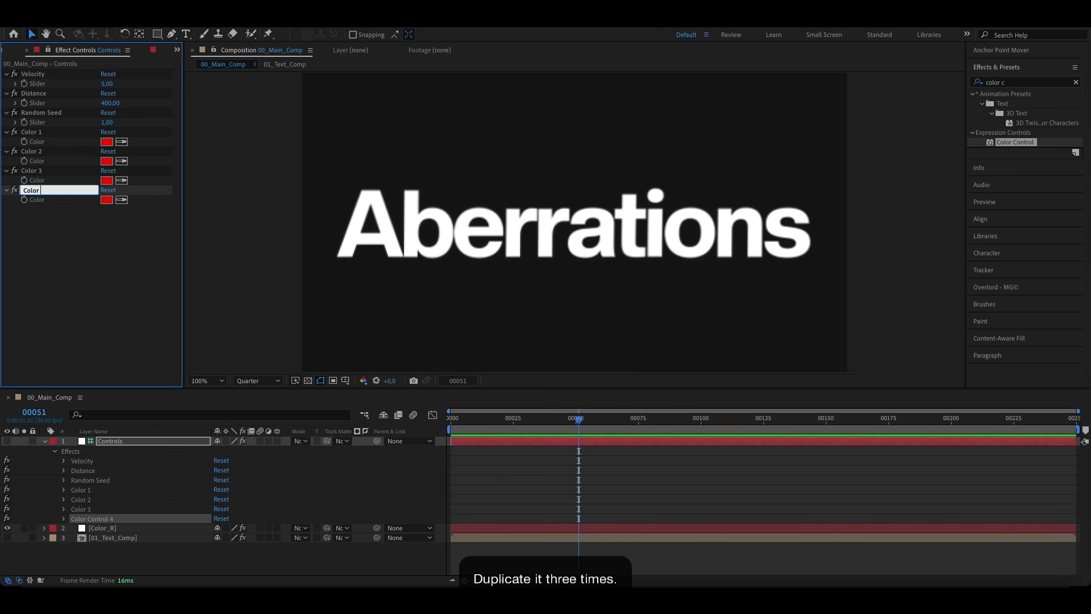
text(BG)
key(Return)
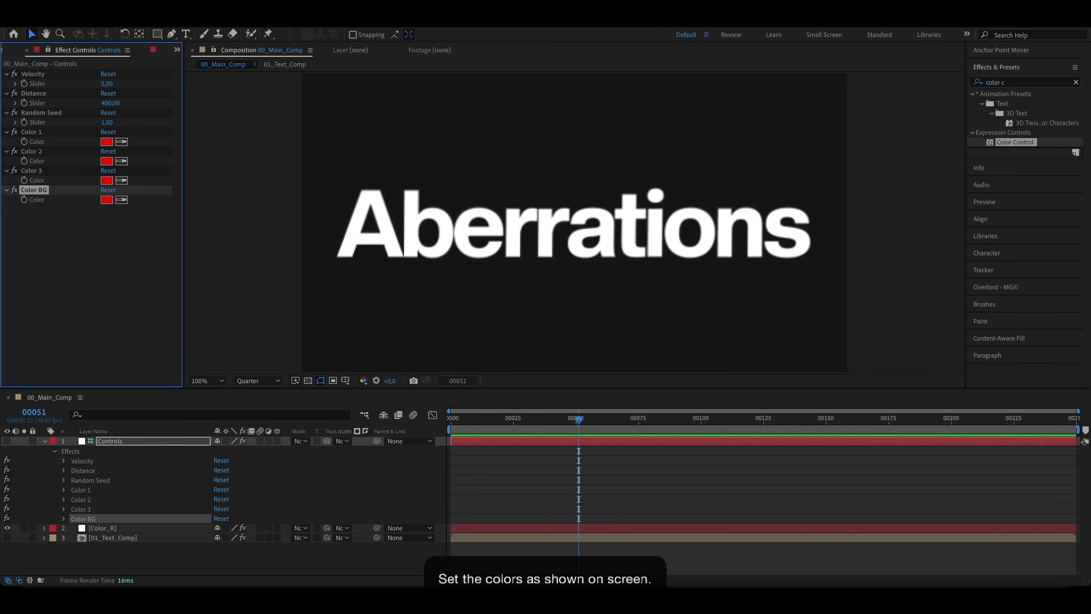
Step: Set Color 1 to FD3A02 and Color 2 to B4FF00 on the Controls layer
click(106, 142)
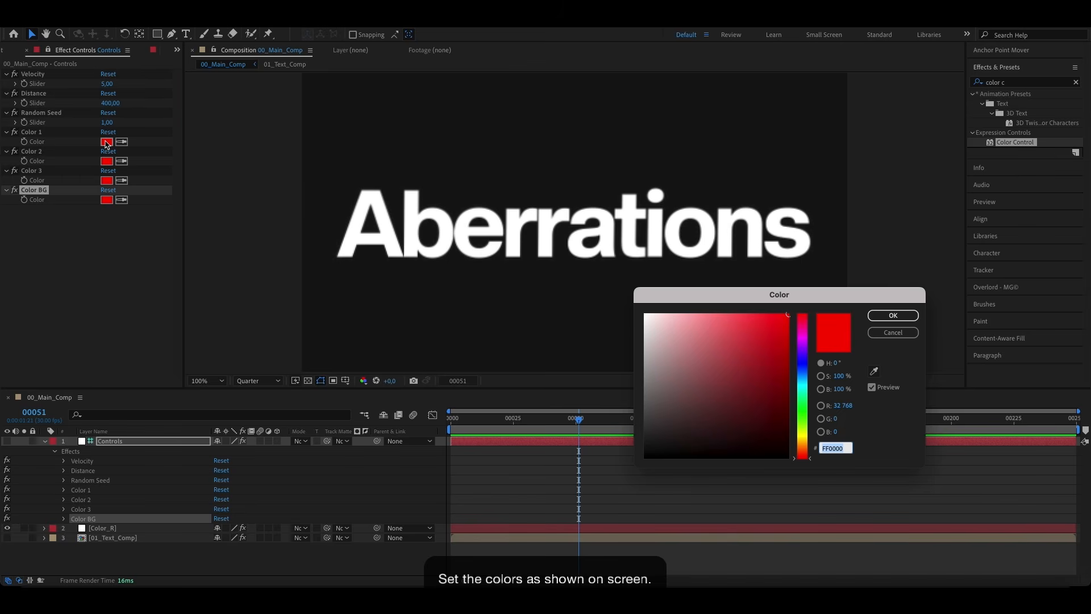
text(FD3A02)
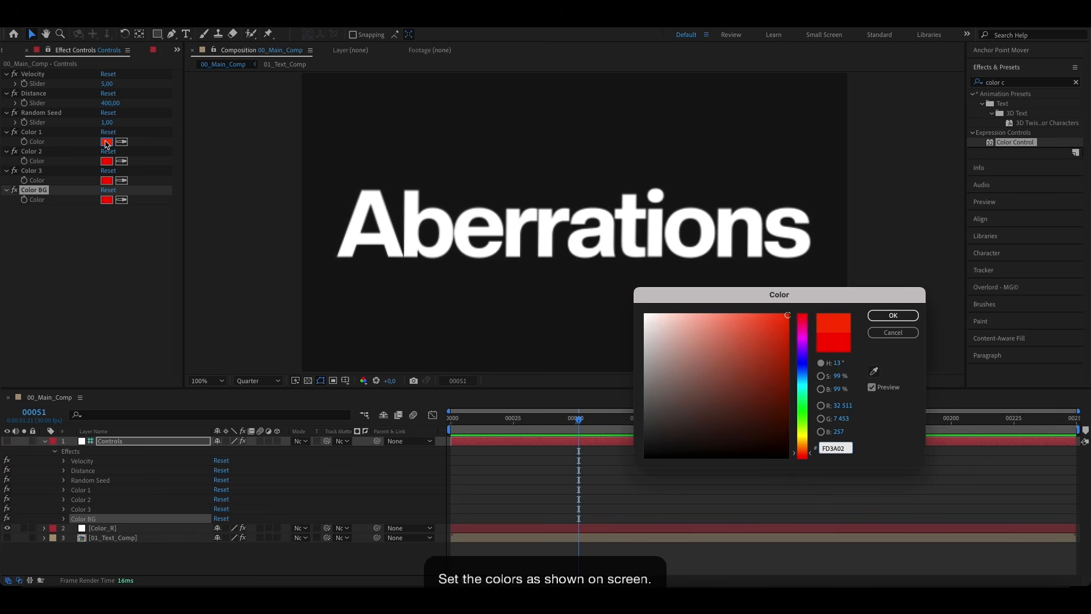
key(Return)
click(107, 161)
text(B4FF00)
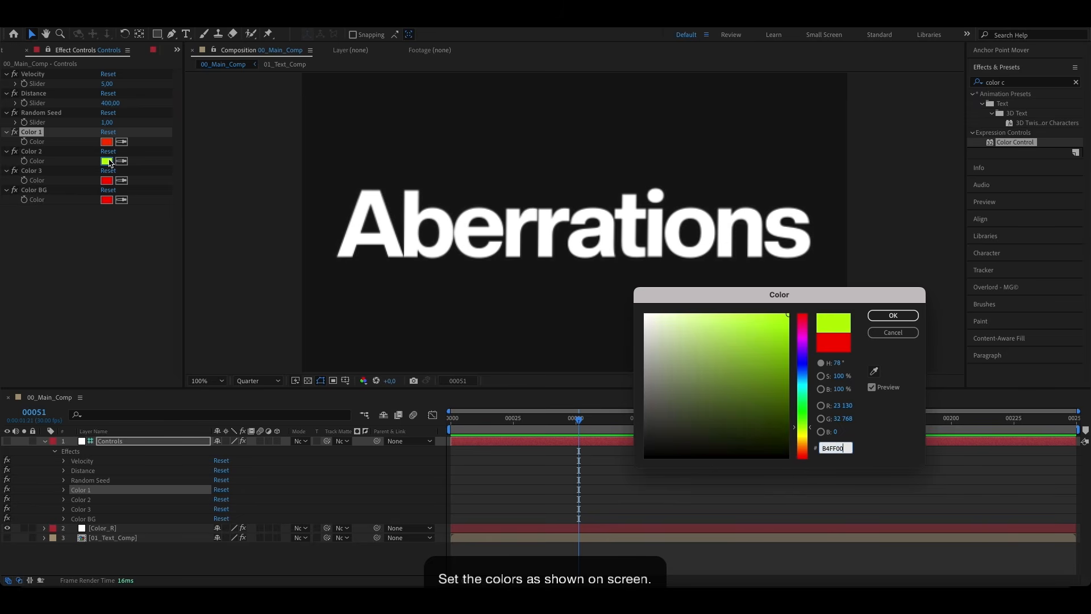
key(Return)
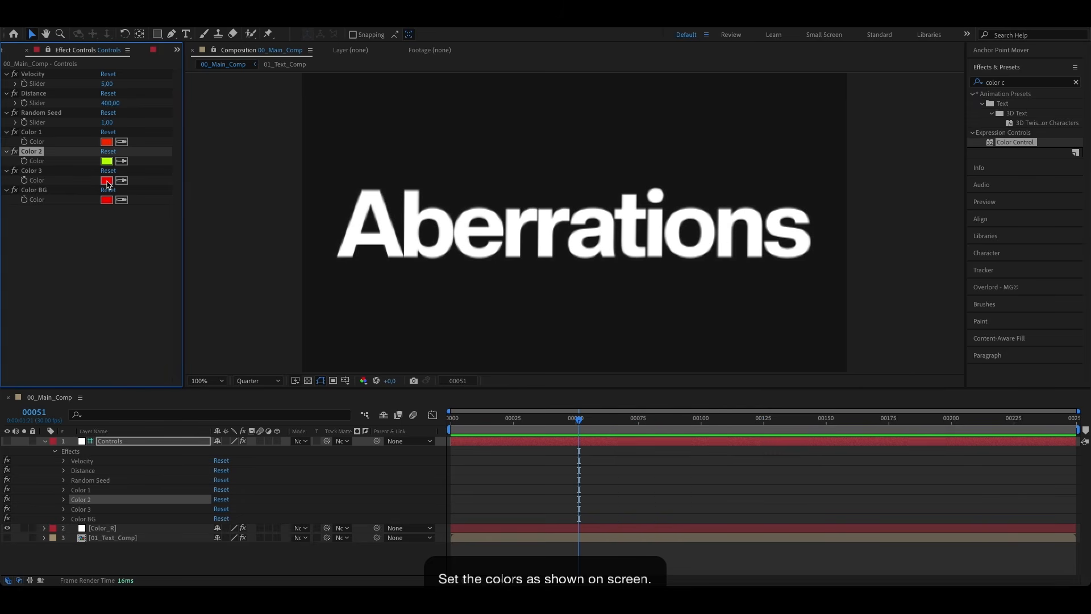
Step: Set Color 3 to 00BBFF and Color BG to 080607 on the Controls layer
click(107, 181)
text(00BBFF)
key(Return)
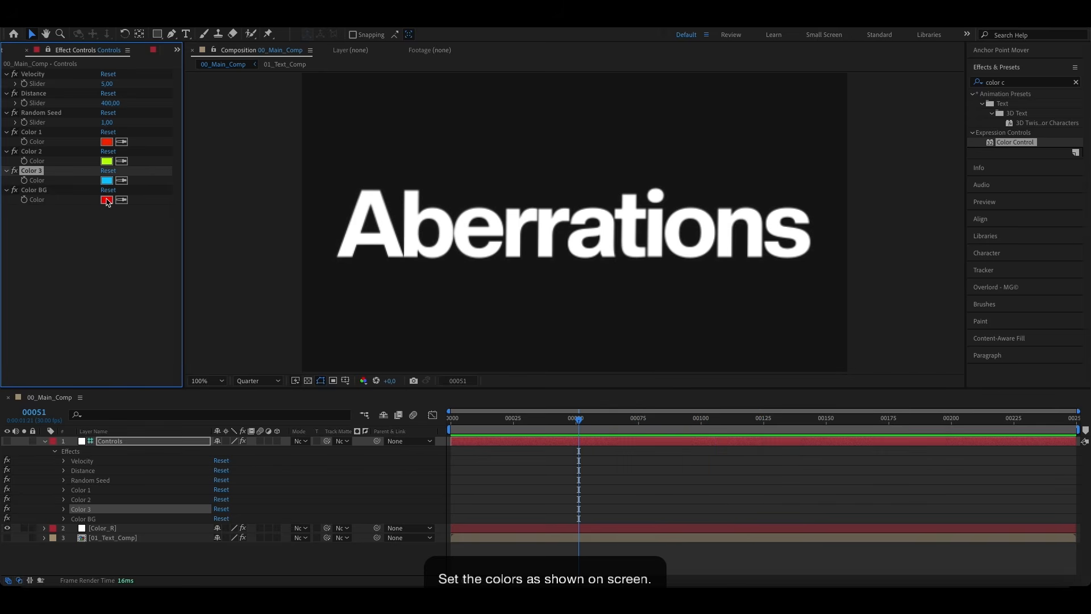
click(107, 200)
text(080607)
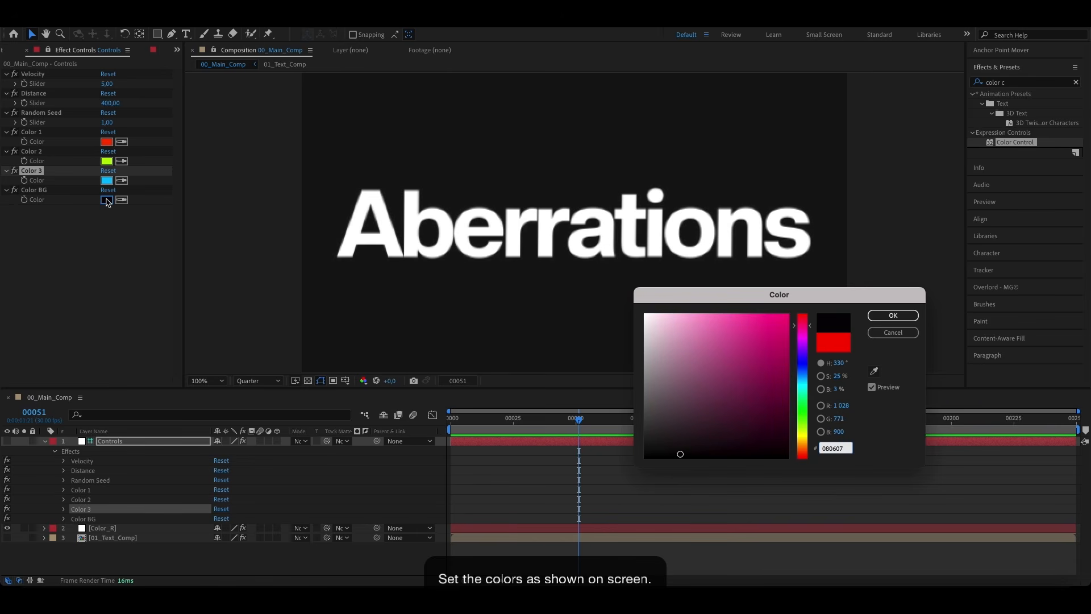
key(Return)
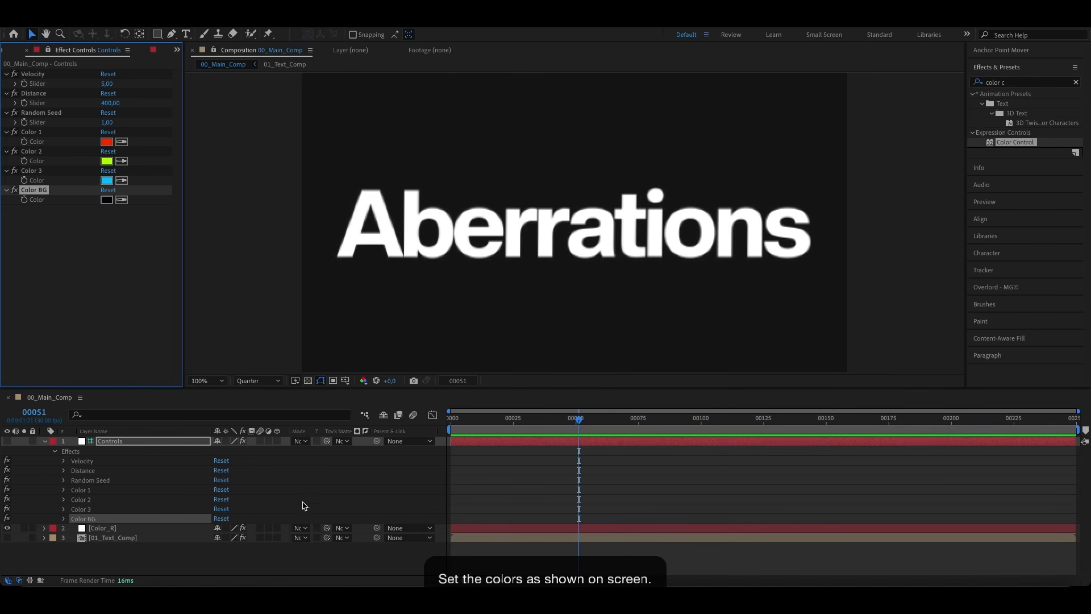
Step: Find the Fill effect and apply it to the Color_R layer
click(137, 529)
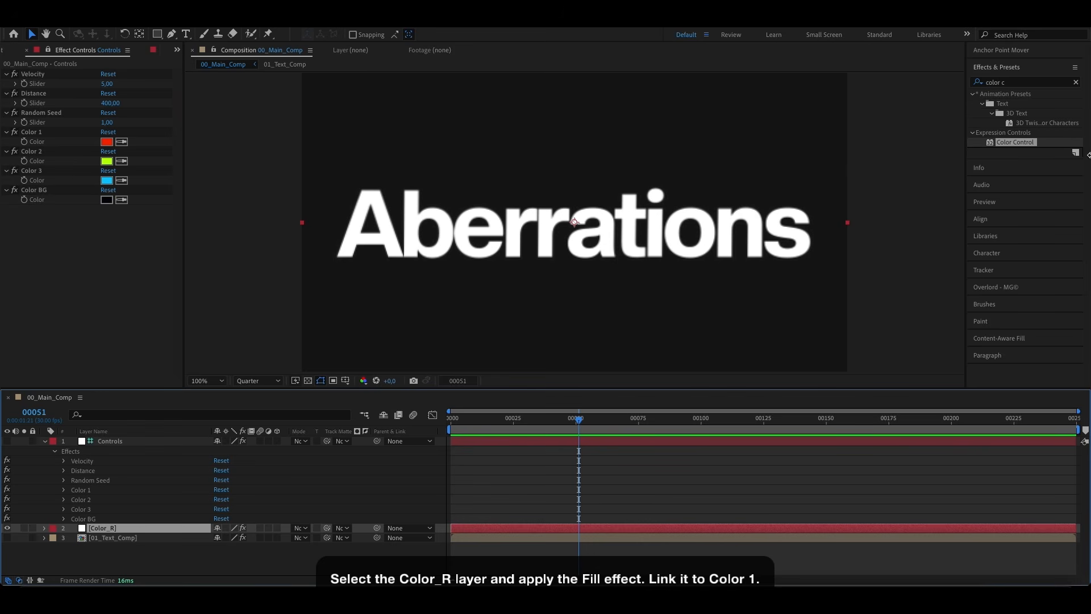
click(1077, 83)
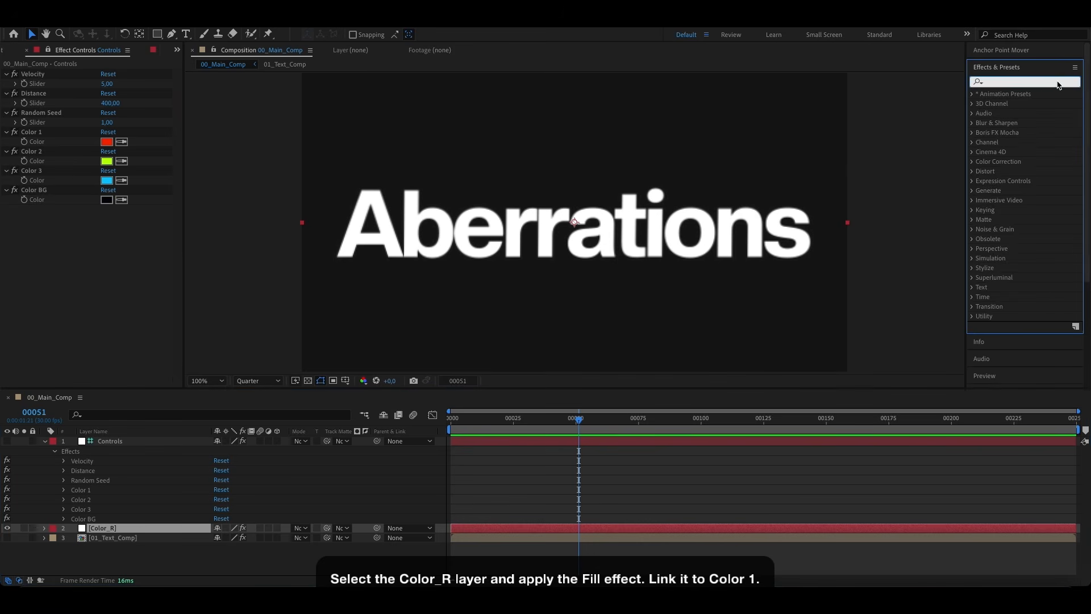
click(1059, 86)
text(fill)
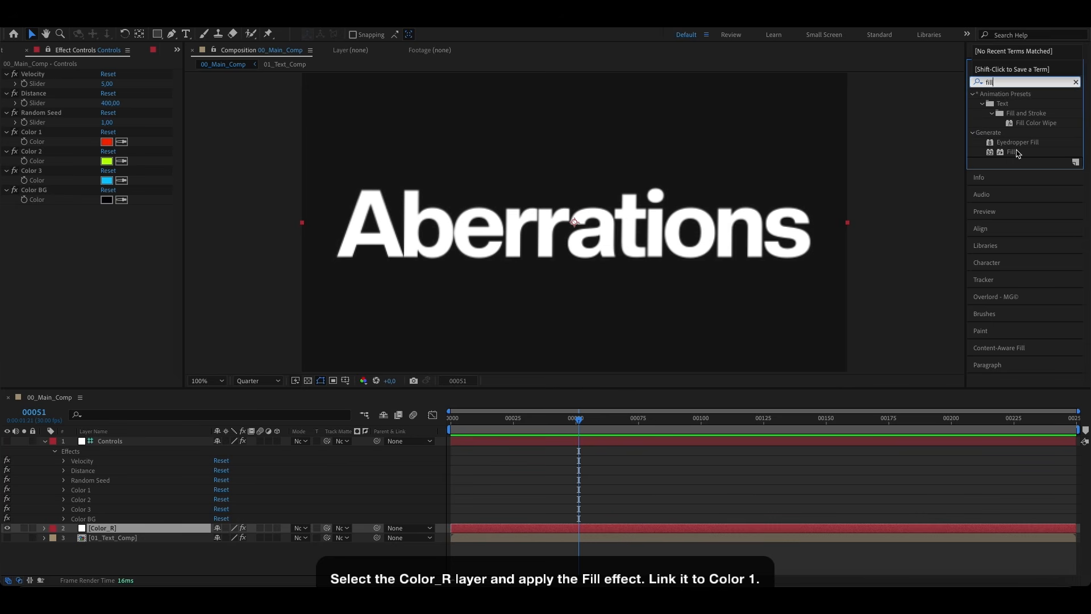
drag(1017, 153, 121, 532)
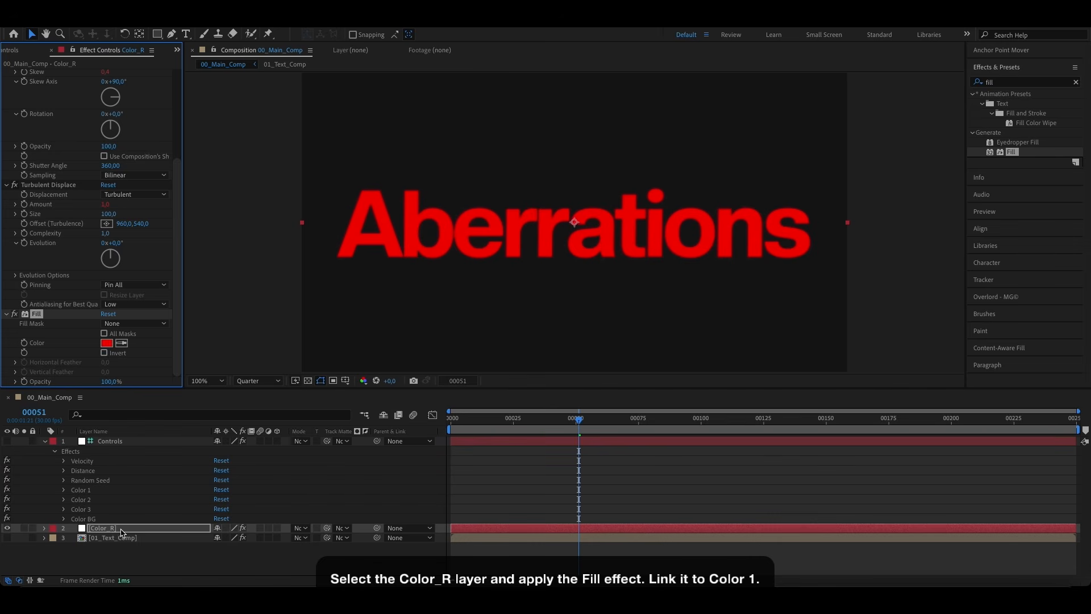
Step: Link the Fill color of Color_R to the Controls layer's Color 1, and collapse the layer's properties
click(110, 519)
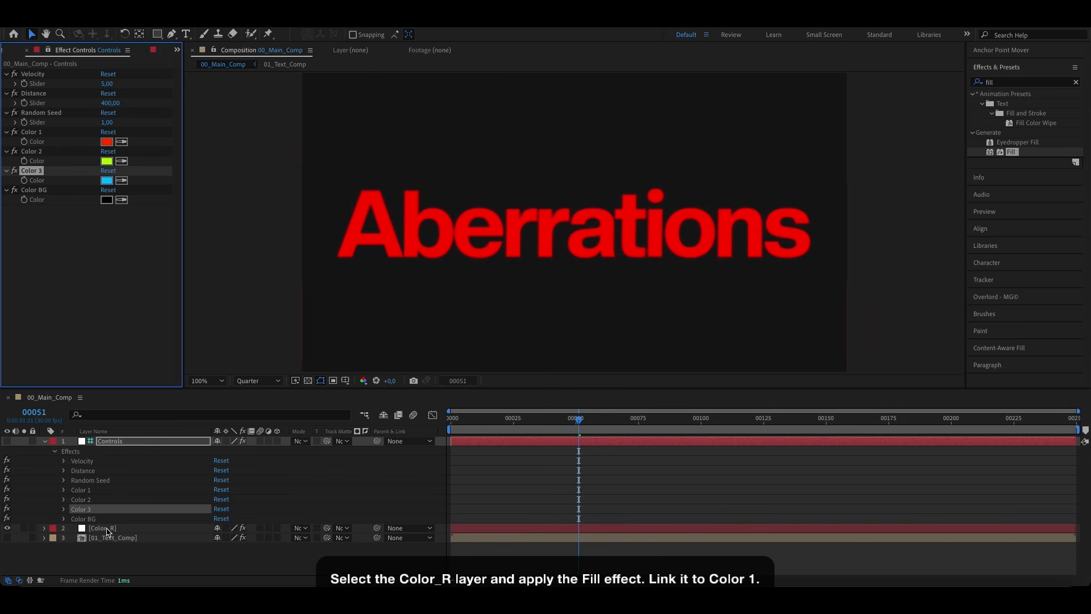
click(108, 528)
key(e)
click(64, 568)
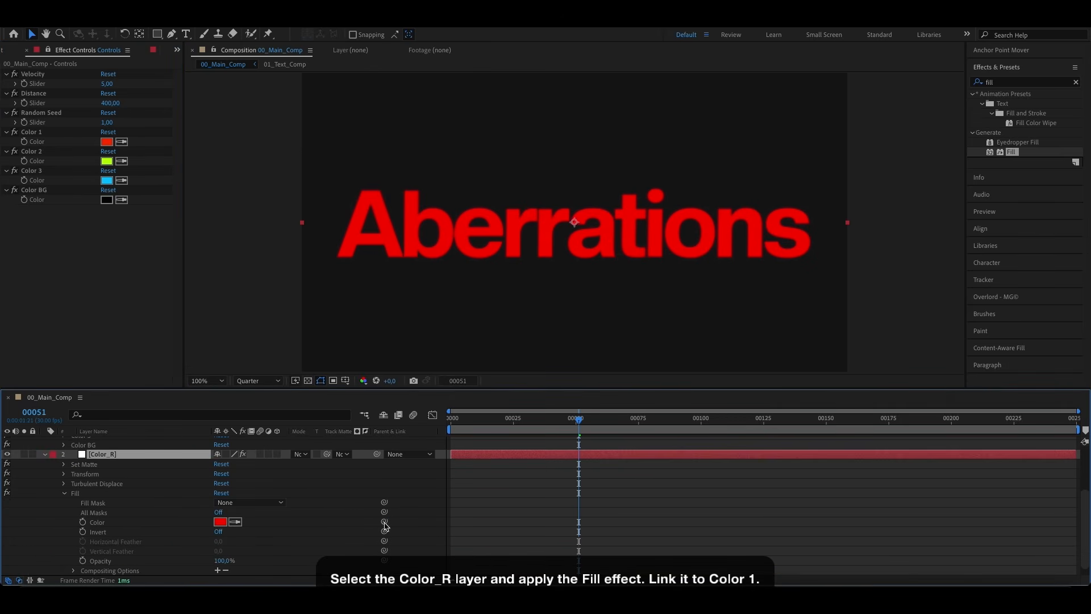
drag(383, 521, 53, 145)
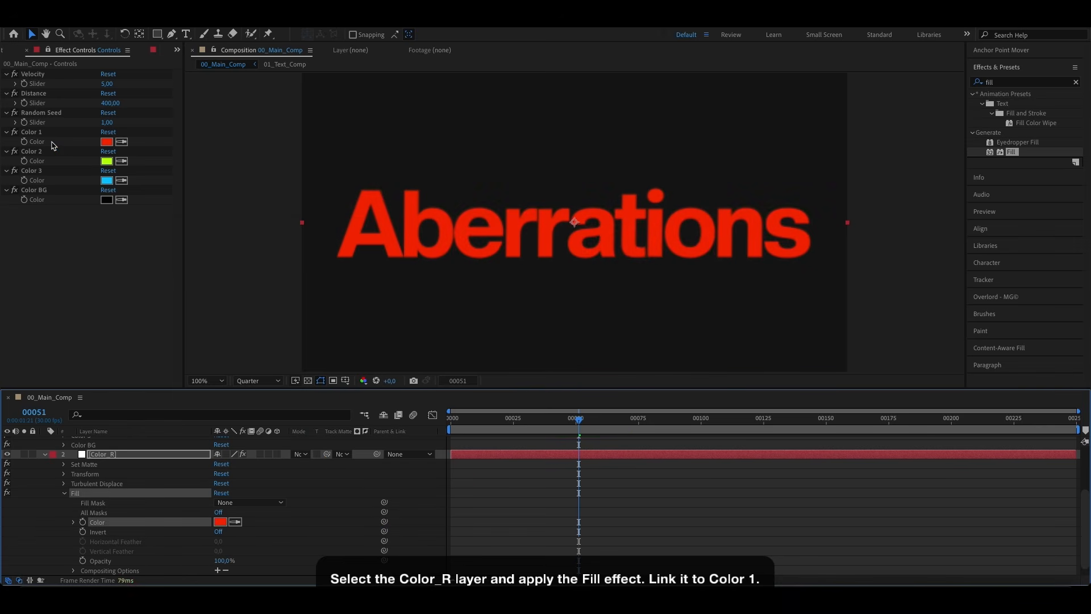
click(114, 454)
key(u)
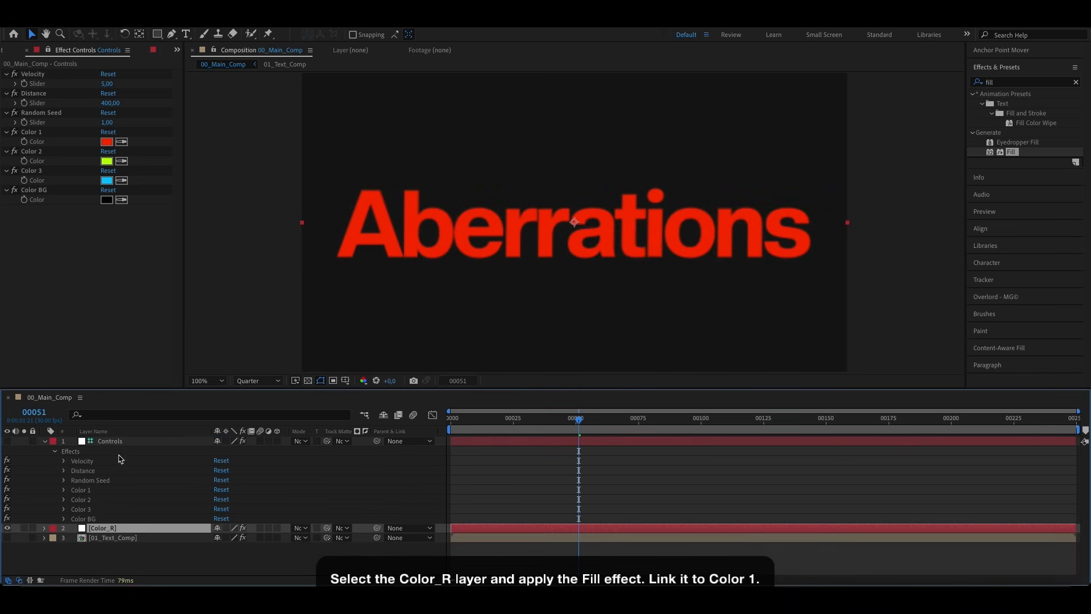
Step: Duplicate the Color_R layer and rename the lower copy Color_G
key(ctrl+d)
click(118, 538)
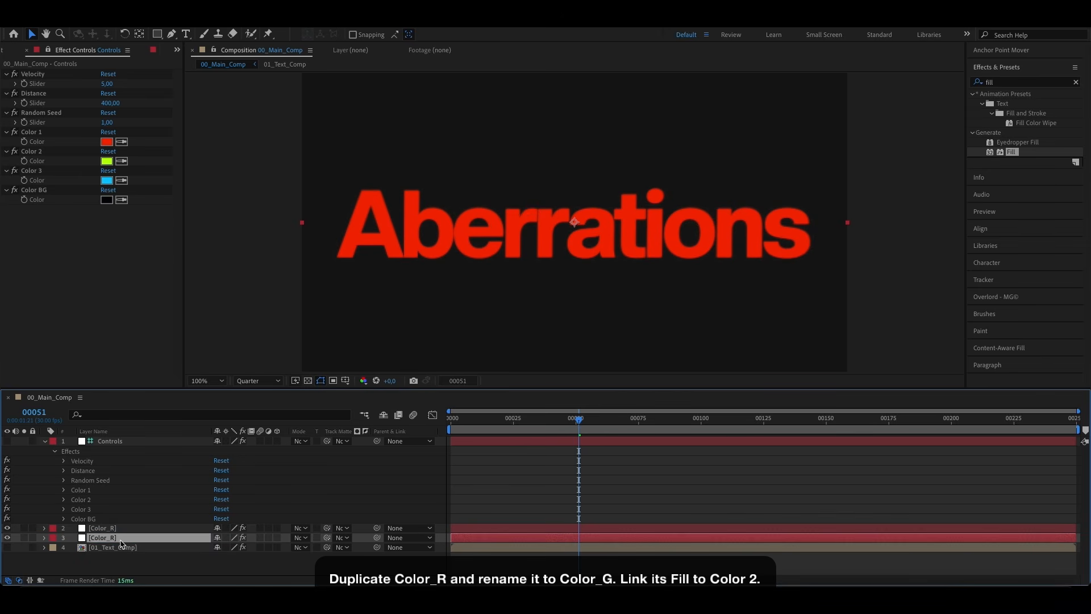
key(Return)
key(Right)
key(BackSpace)
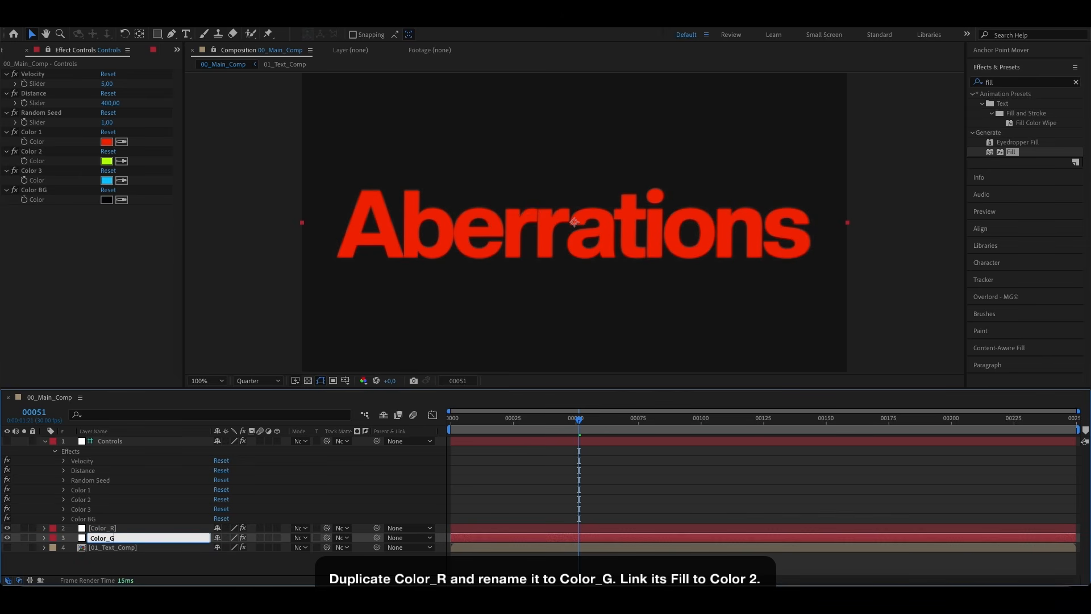
key(Return)
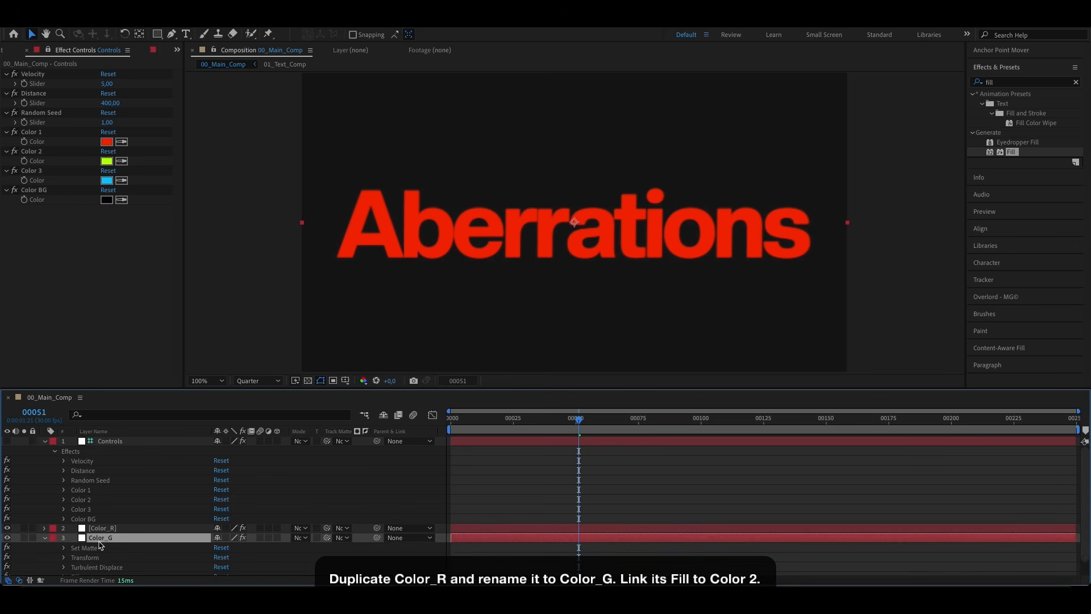
Step: Link the Fill color of Color_G to the Controls layer's Color 2, and collapse the layer's properties
key(e)
click(64, 560)
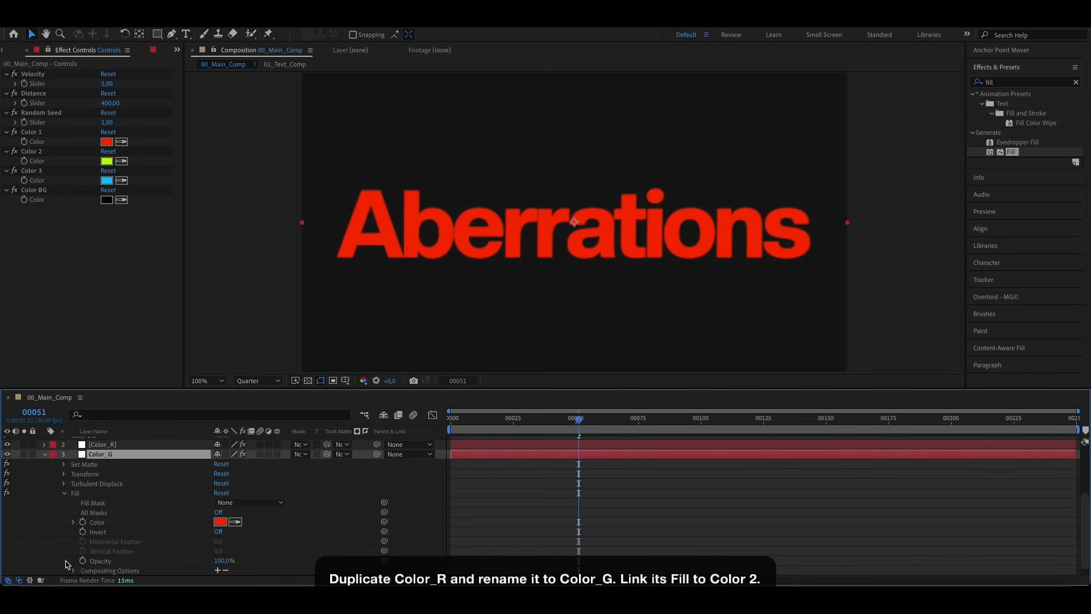
drag(384, 522, 55, 165)
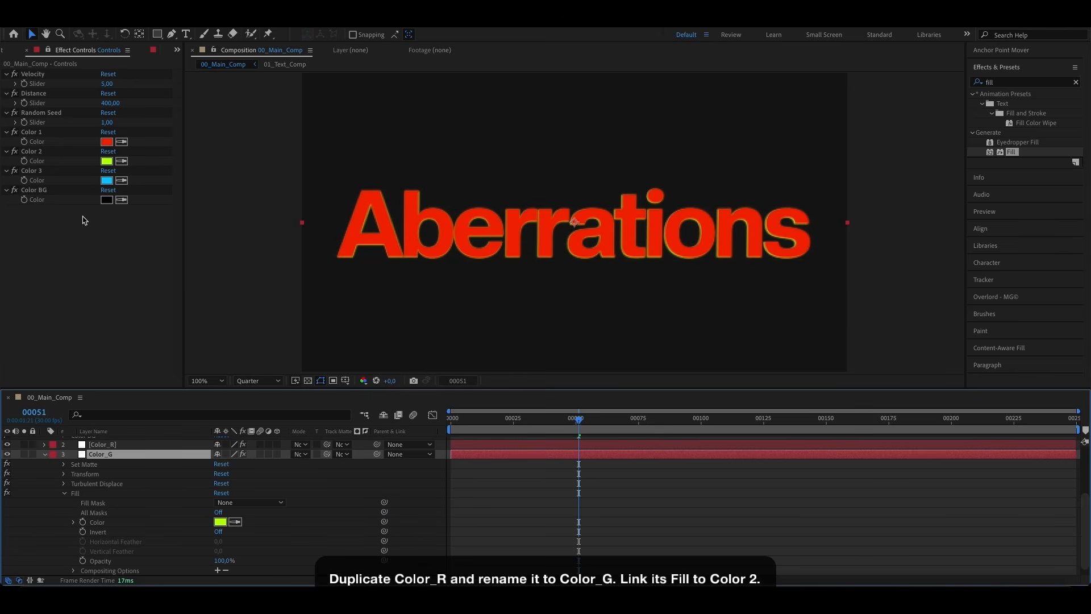
key(u)
Step: Duplicate the Color_G layer, move the copy directly below the original, and rename the copy Color_B
key(ctrl+d)
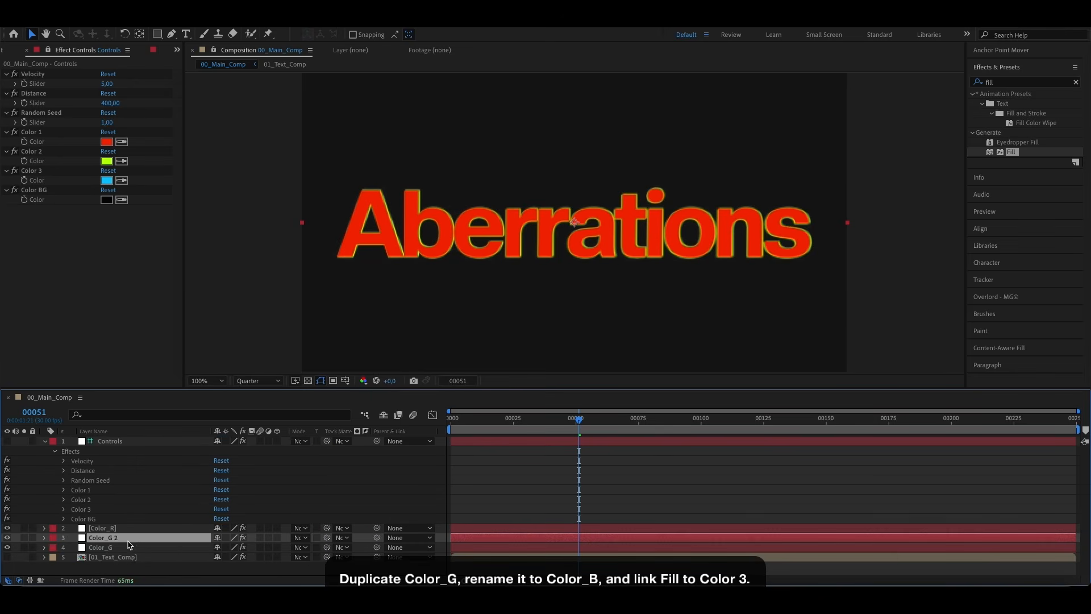
drag(128, 541, 125, 552)
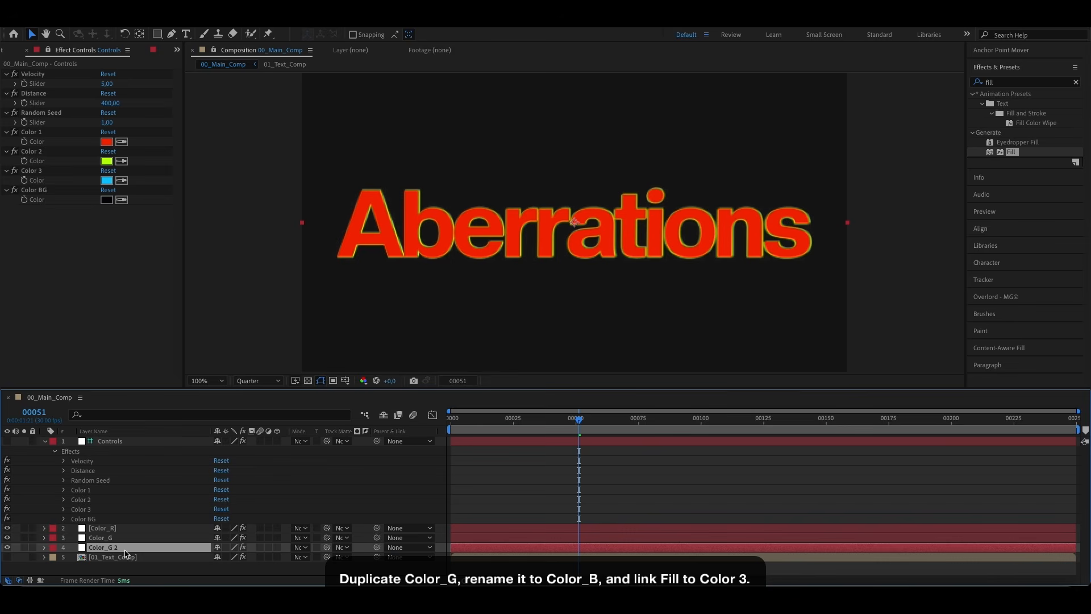
key(Return)
key(Right)
key(BackSpace)
key(BackSpace)
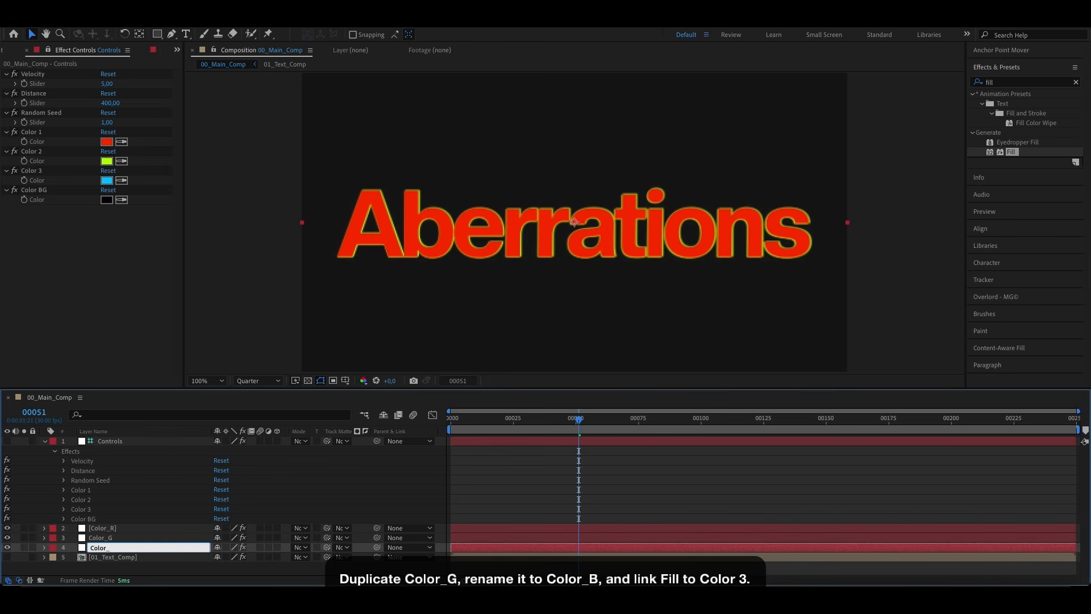
text(B)
key(Return)
Step: Link the Fill color of Color_B to the Controls layer's Color 3
key(e)
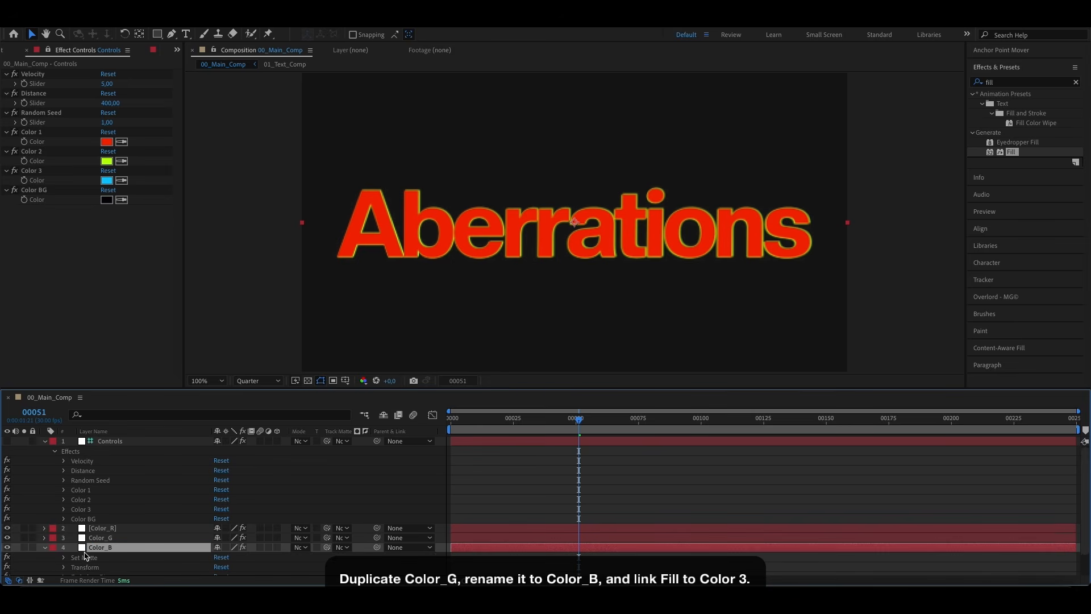
scroll(84, 552, down, 3)
click(64, 561)
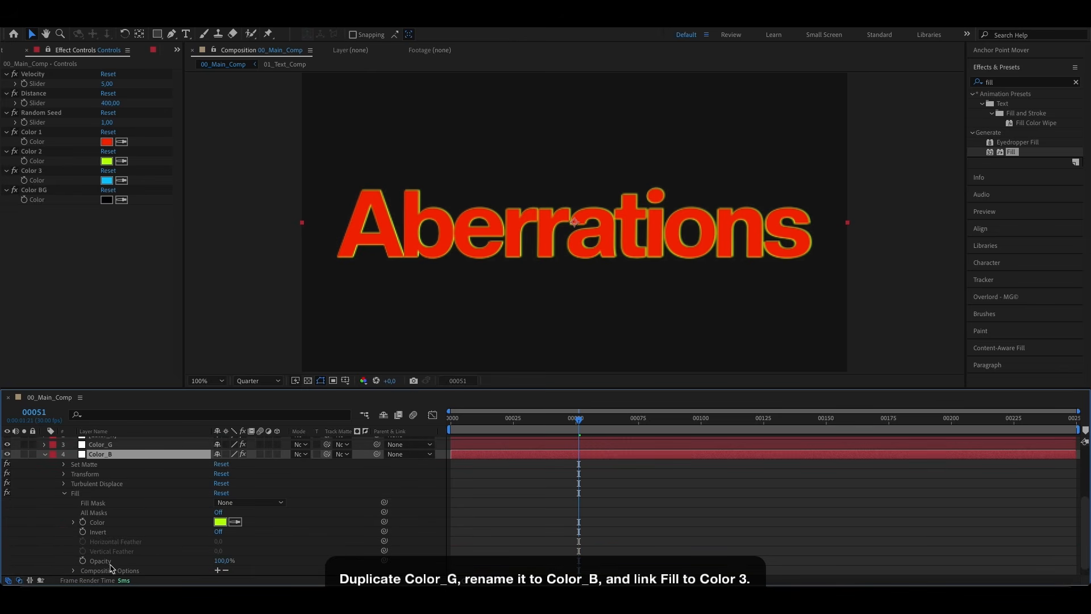
drag(384, 521, 41, 183)
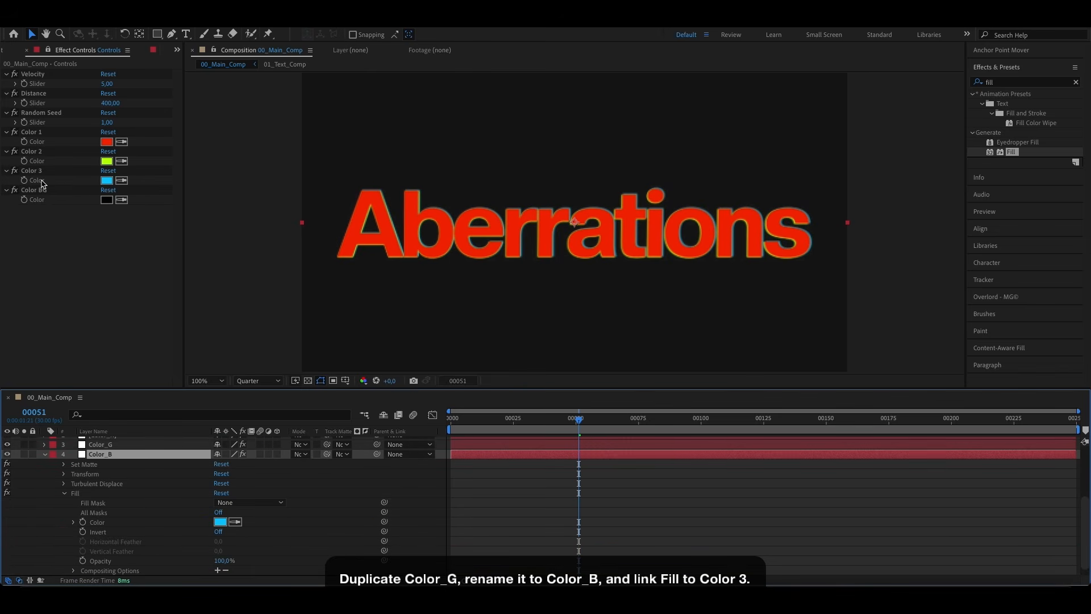
Step: Duplicate the Color_B layer, move the copy directly below the original, and rename the copy Color_BG
key(ctrl+d)
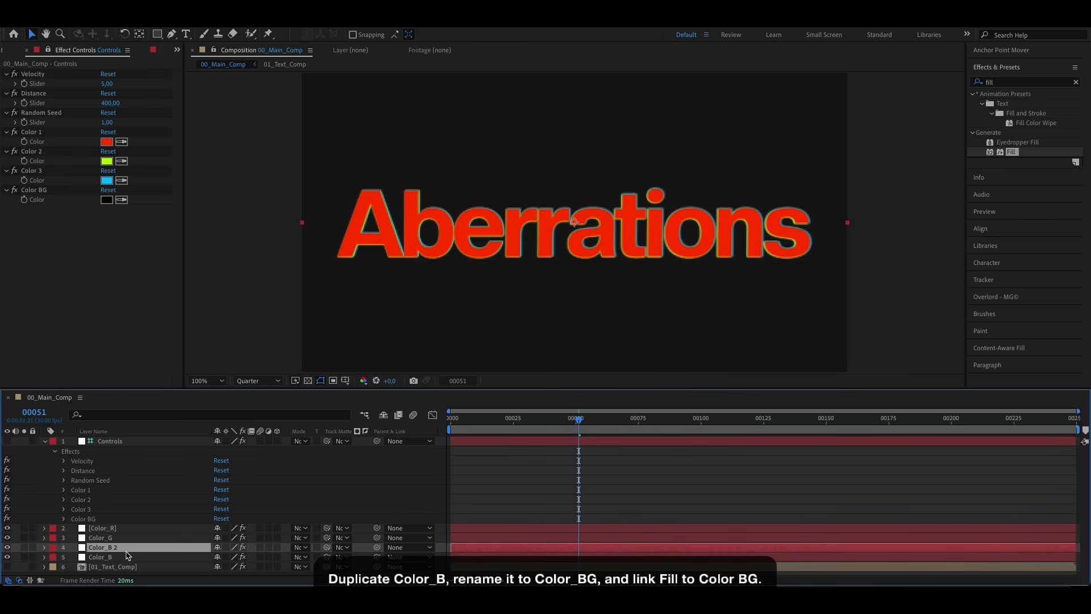
drag(120, 552, 118, 562)
key(Return)
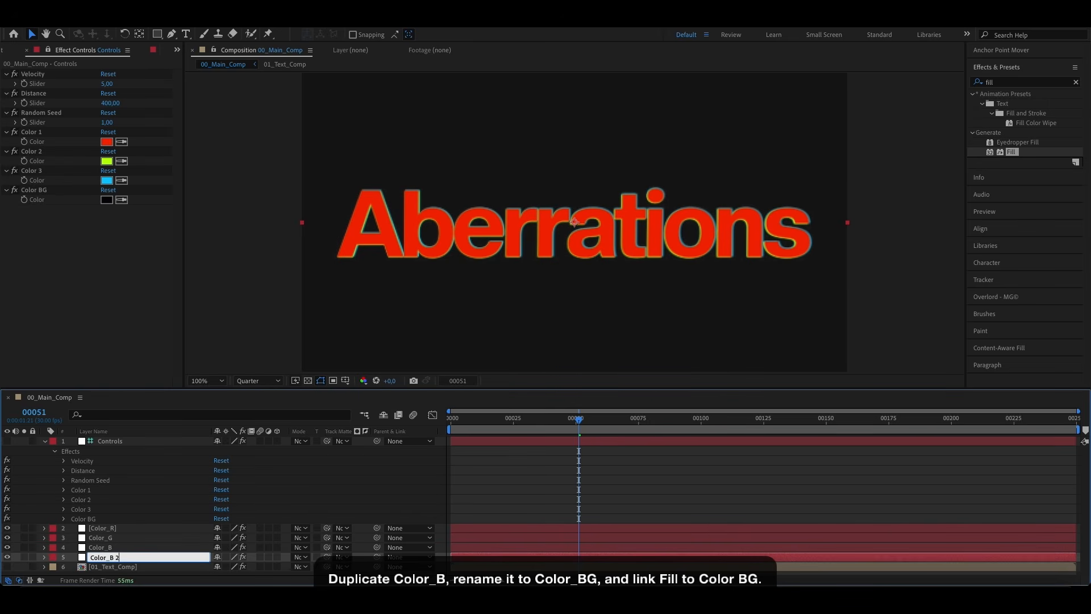
text(Color_BG)
key(Return)
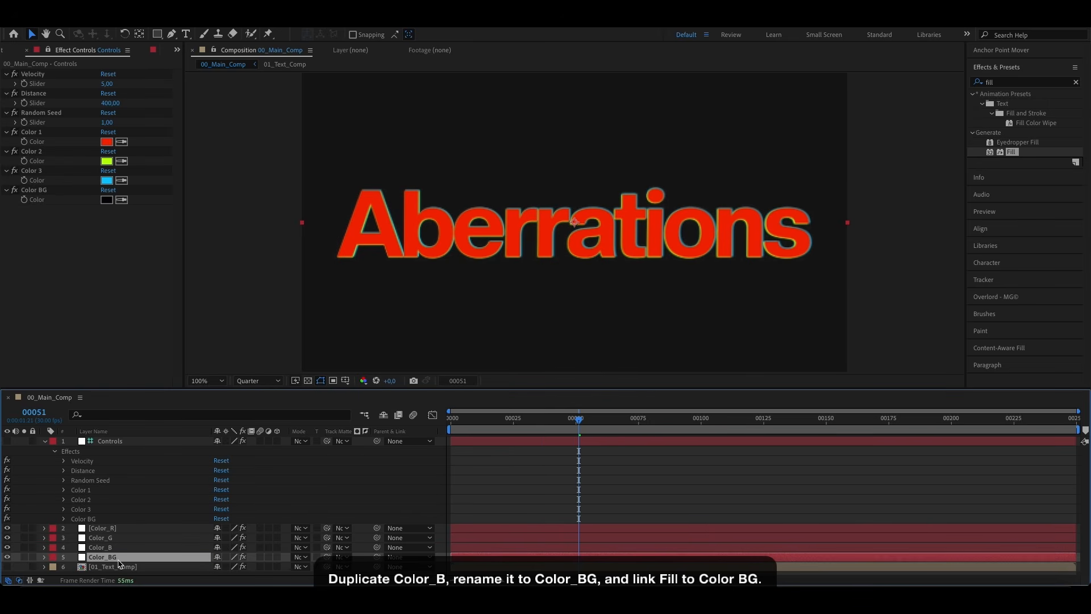
Step: Link the Fill color of Color_BG to the Controls layer's Color BG
key(e)
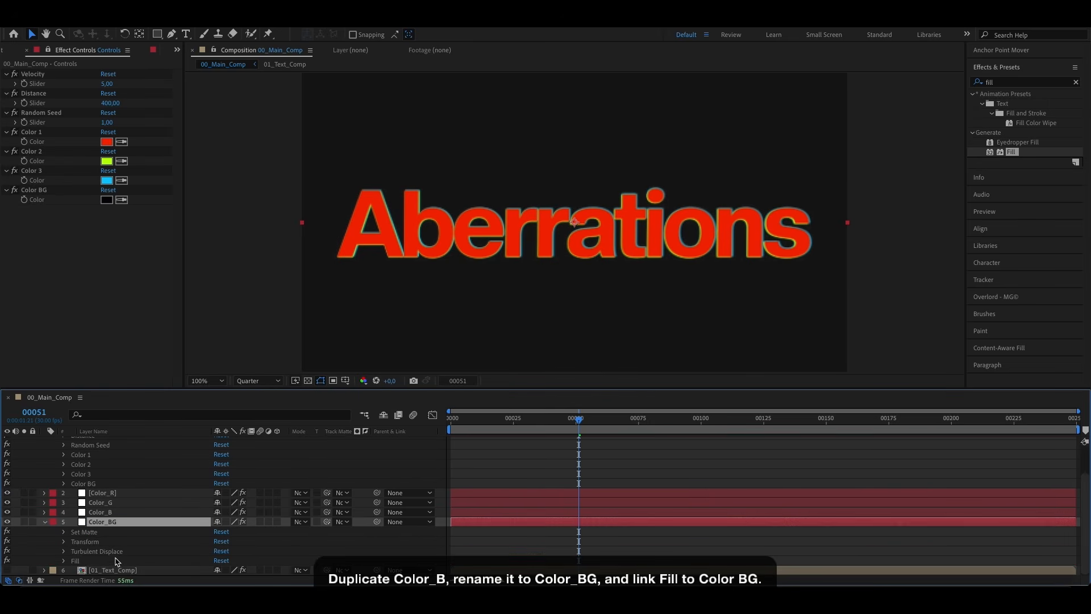
click(63, 561)
scroll(66, 565, down, 2)
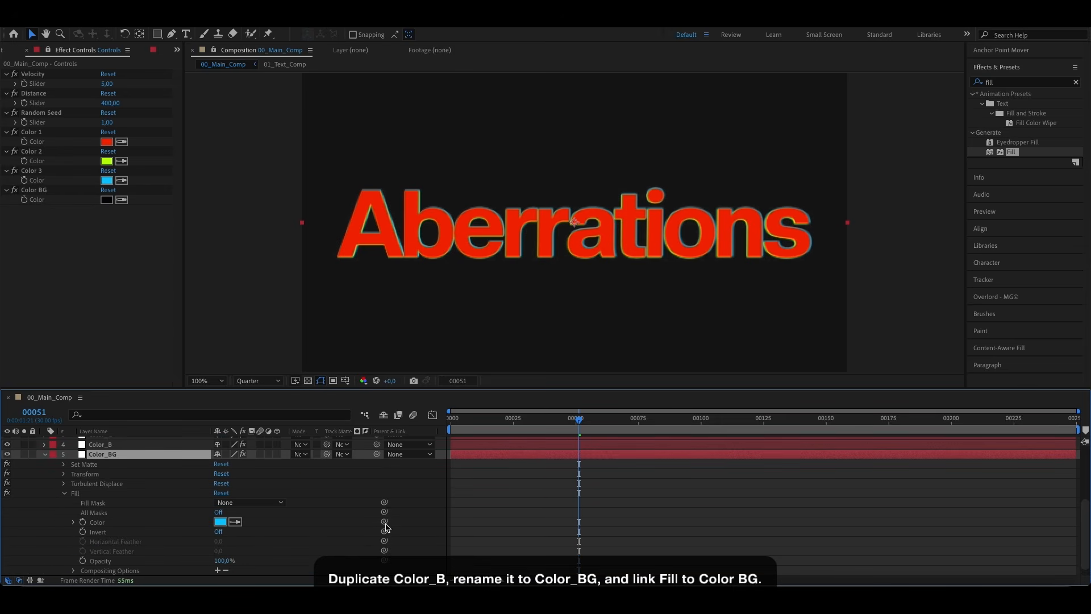
drag(385, 523, 47, 205)
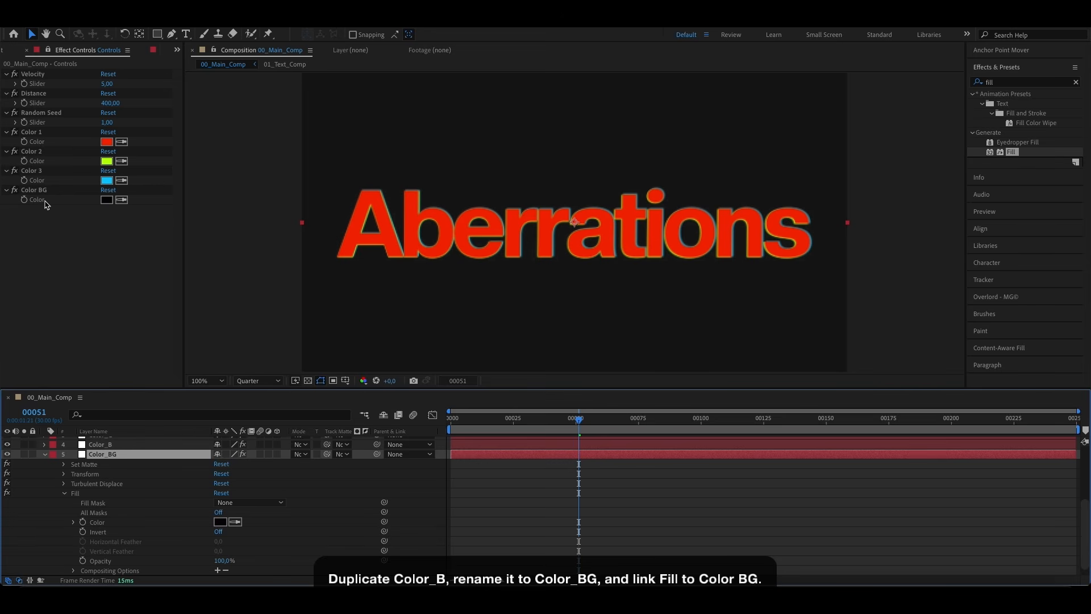
Step: Delete the Set Matte, Transform and Turbulent Displace effects from the Color_BG layer, keeping only Fill
key(e)
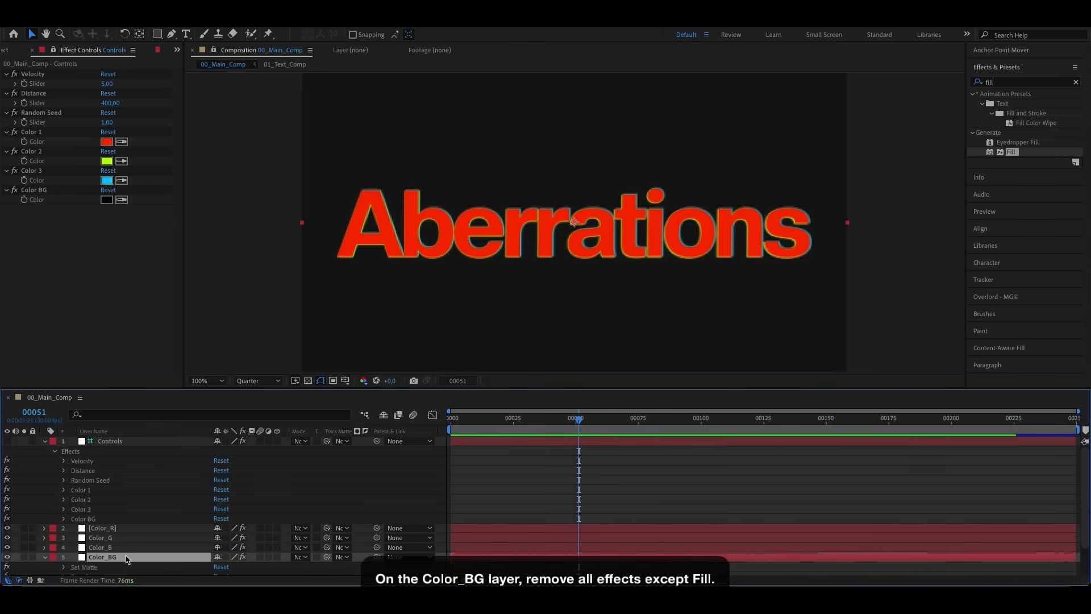
key(e)
click(101, 533)
shift+click(97, 552)
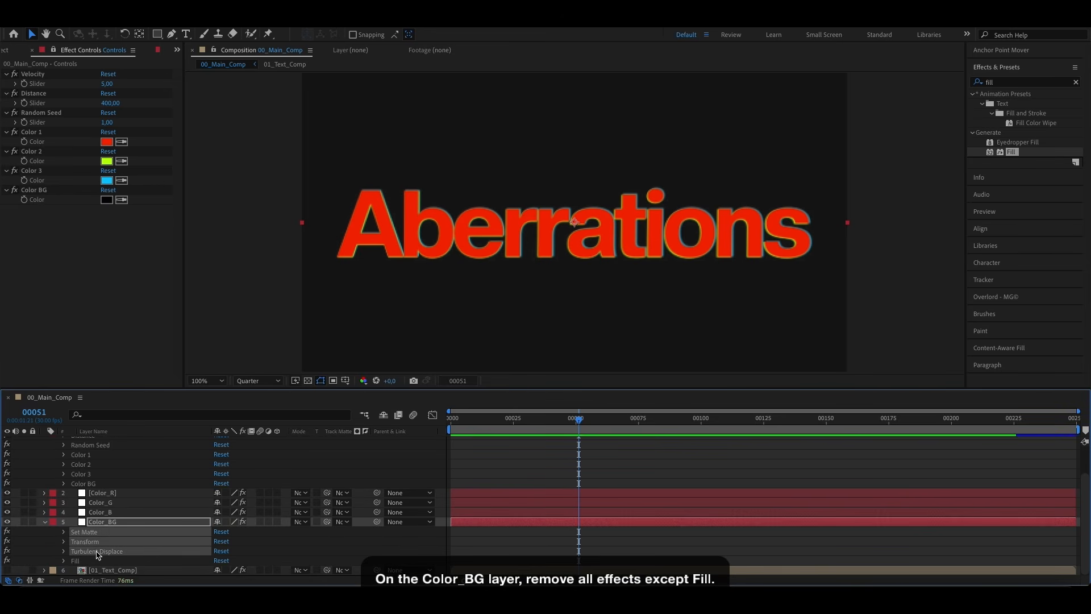
key(Delete)
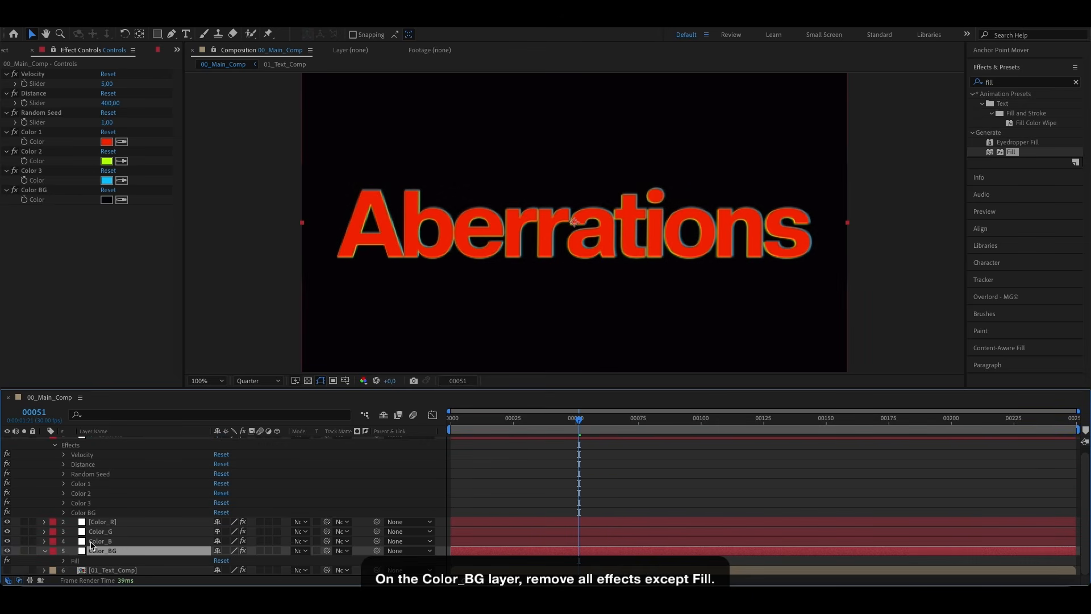
Step: Set the blending mode of Color_R, Color_G, Color_B and Color_BG to Screen, and play the animation from the first frame
shift+click(109, 524)
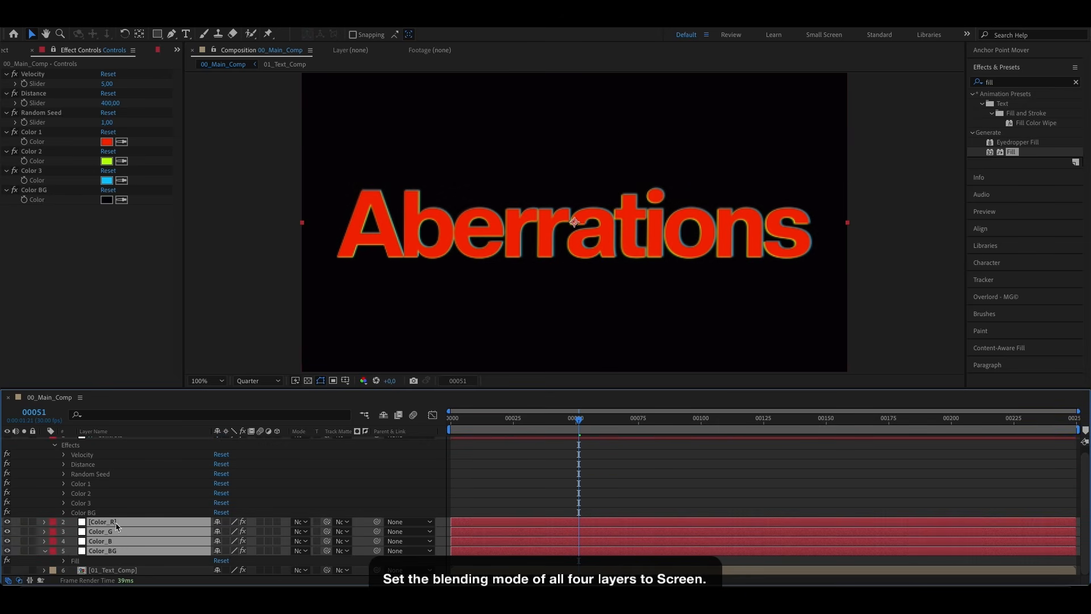
click(303, 524)
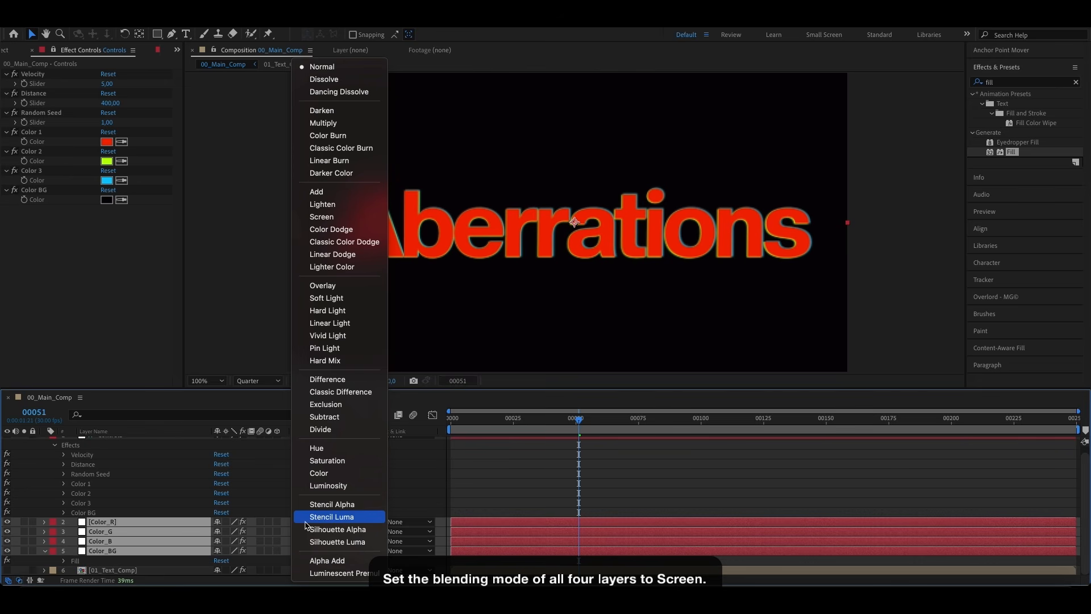
click(335, 219)
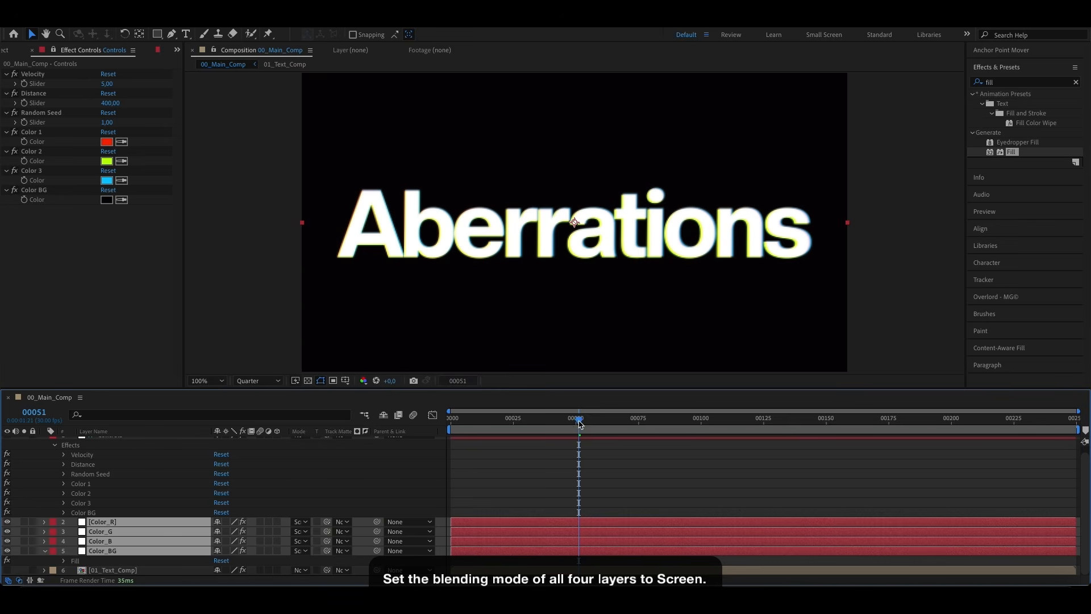
drag(580, 424, 436, 446)
key(space)
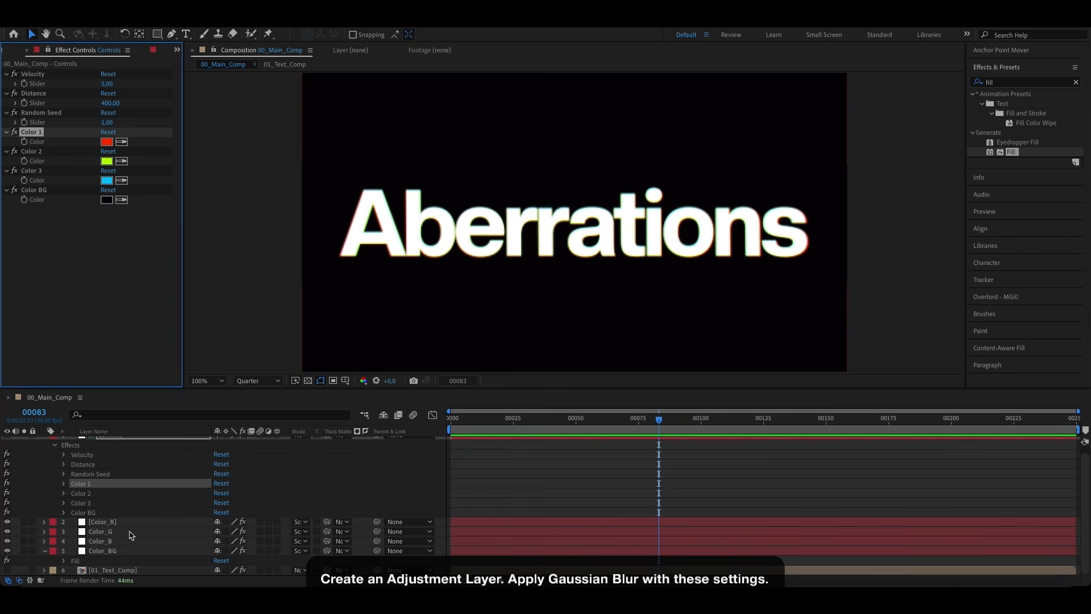
Step: Collapse the Color_BG and Controls layer properties, and create a new adjustment layer above all layers
click(45, 551)
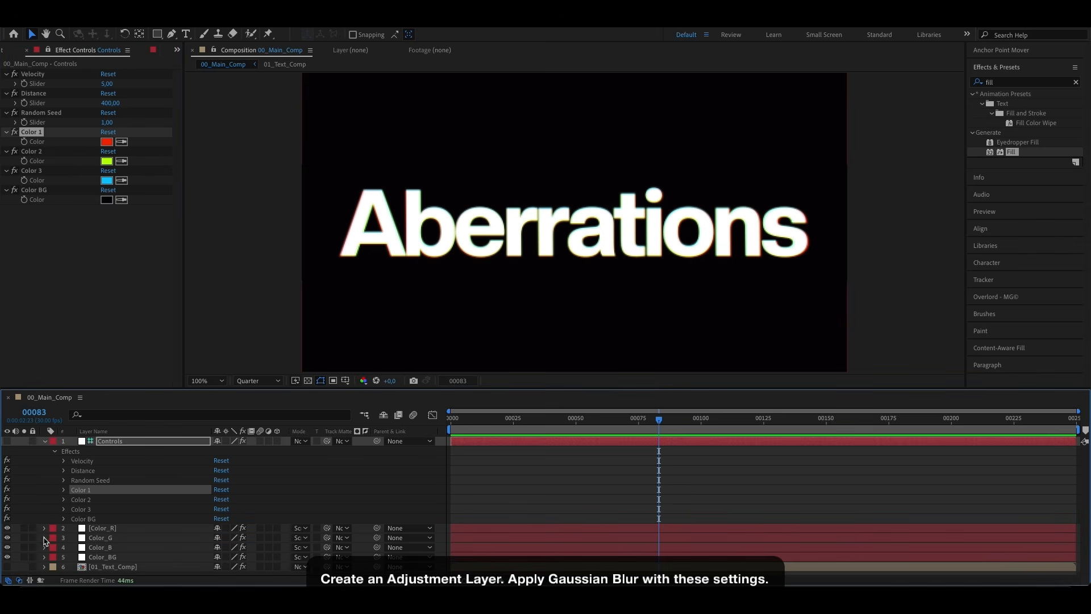
click(45, 445)
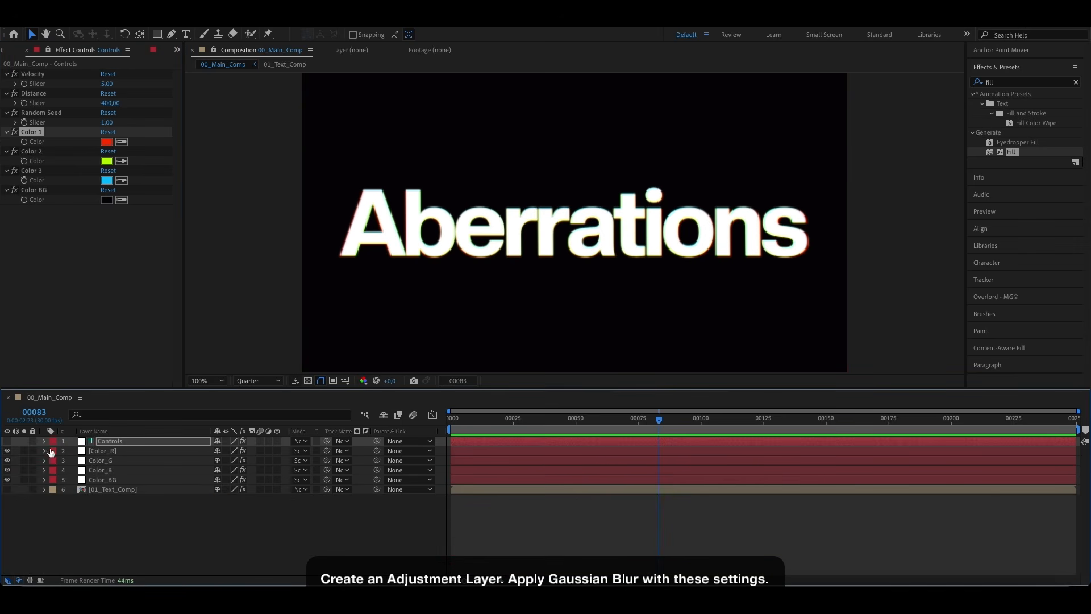
right_click(94, 510)
mouse_move(211, 443)
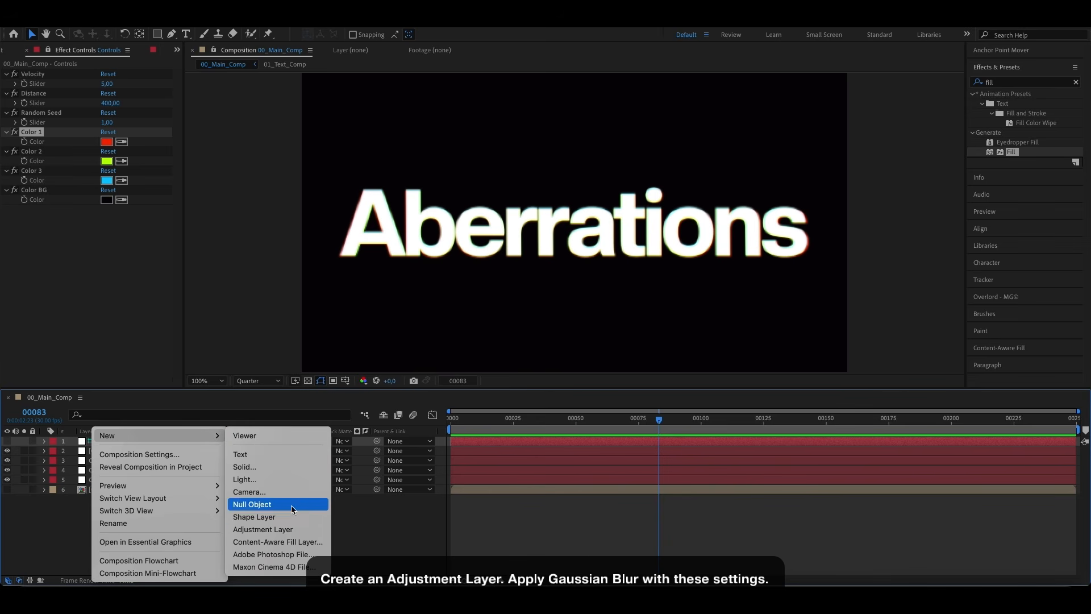
click(282, 534)
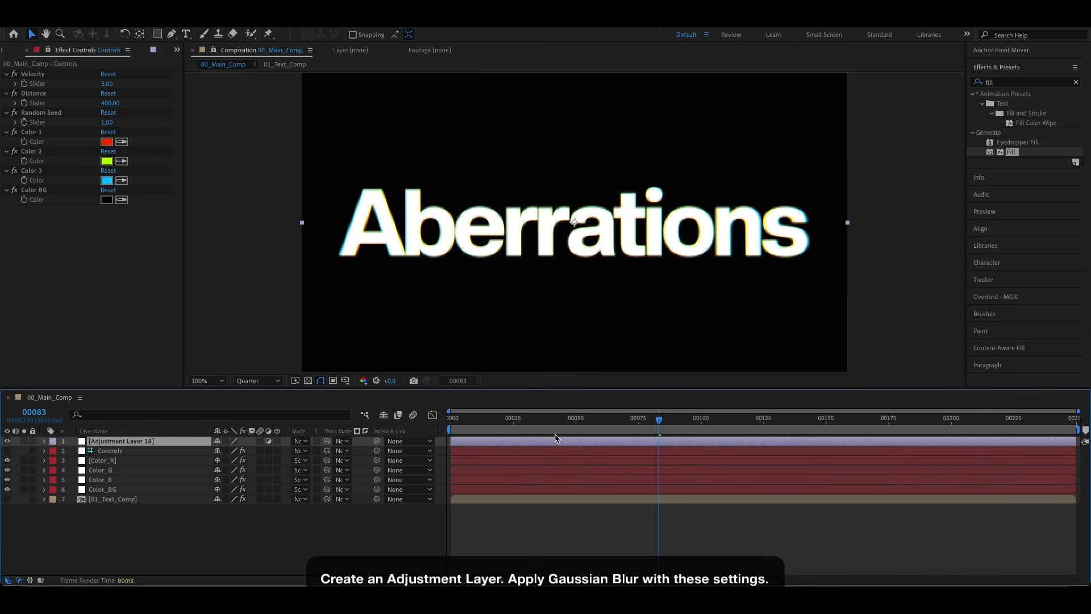
Step: Find the Gaussian Blur effect and apply it to the adjustment layer
click(1076, 82)
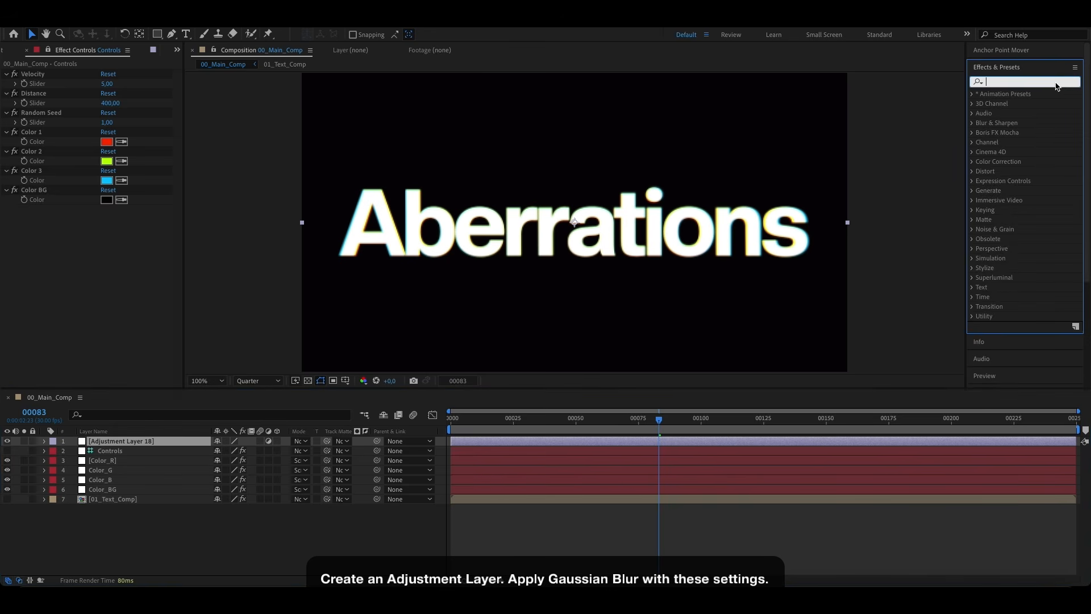
text(gauss)
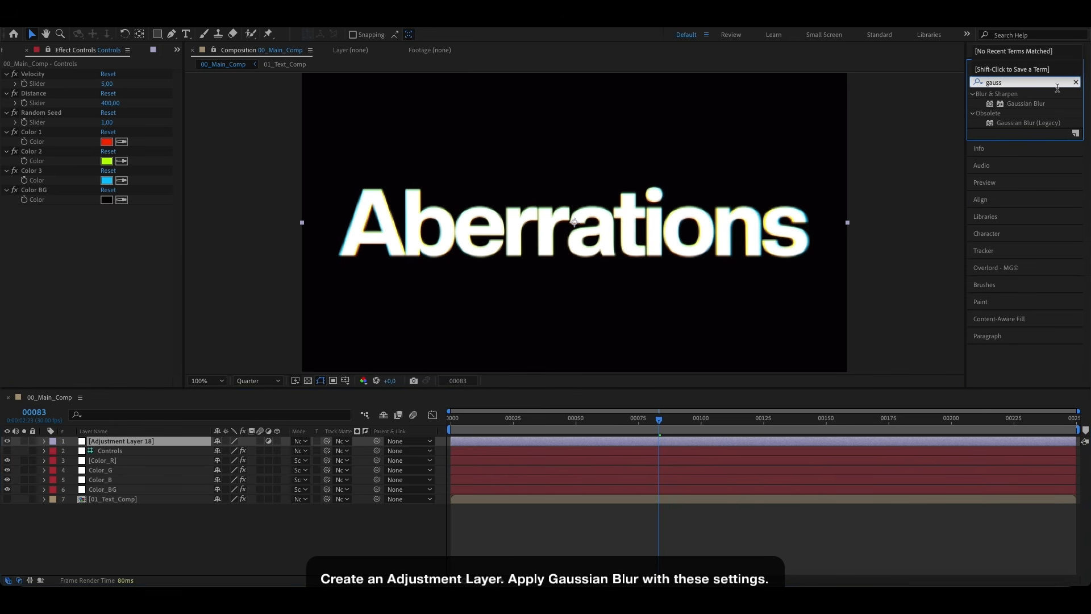
drag(1040, 107, 124, 446)
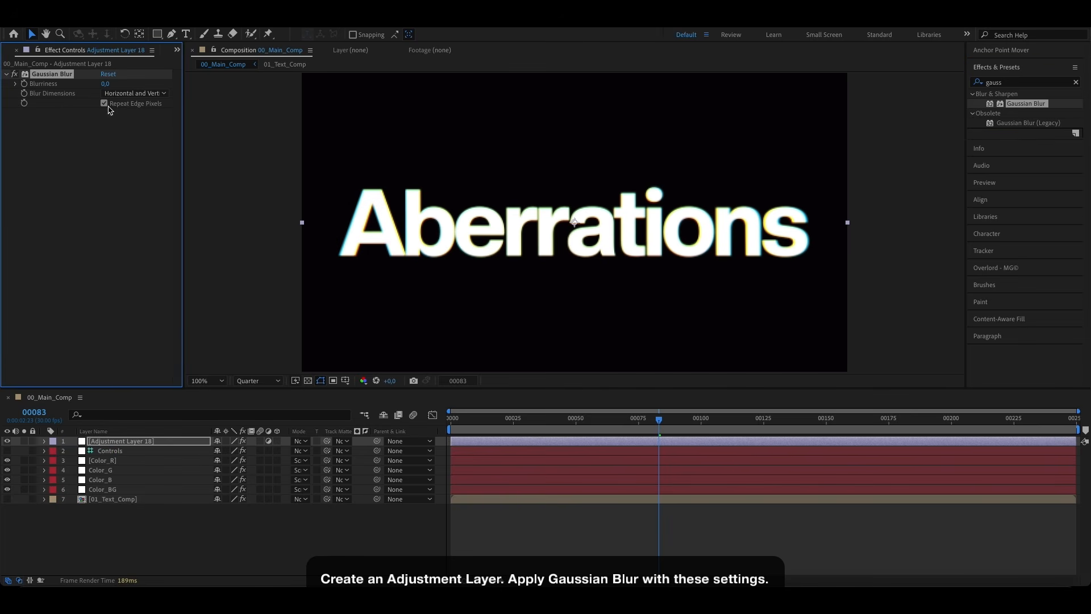
Step: Set the Gaussian Blur's Blurriness to 4 with Repeat Edge Pixels off, and the composition's preview resolution to Half
click(106, 84)
key(Return)
click(233, 380)
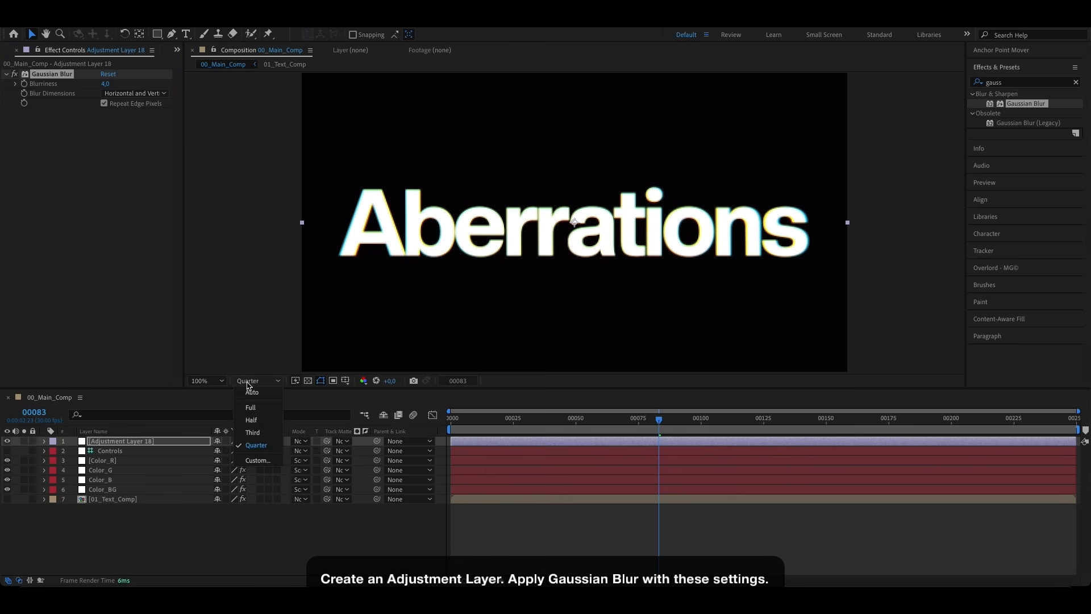
click(252, 415)
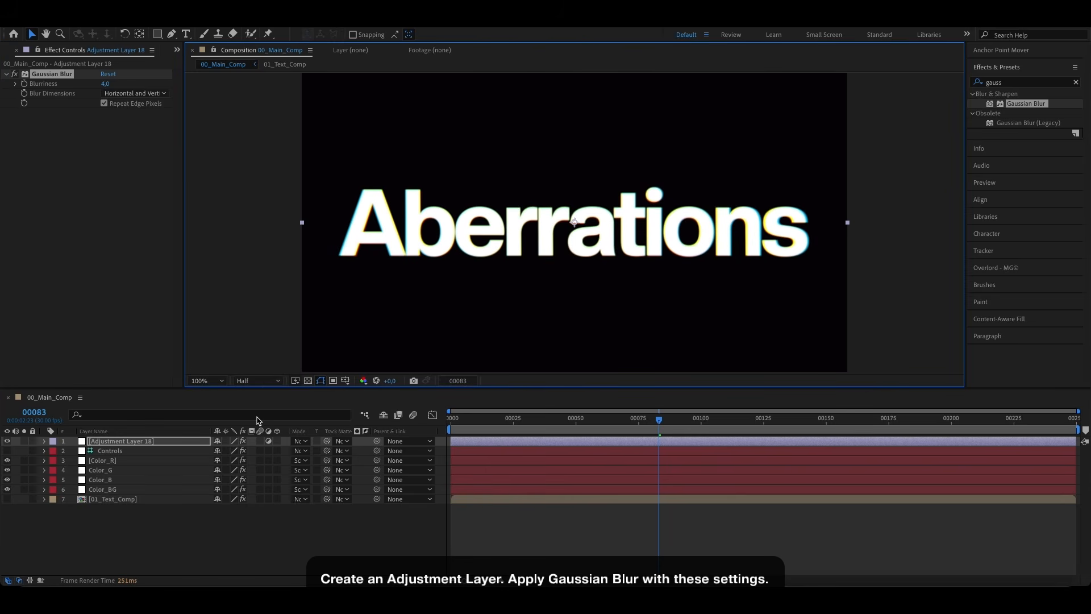
click(104, 103)
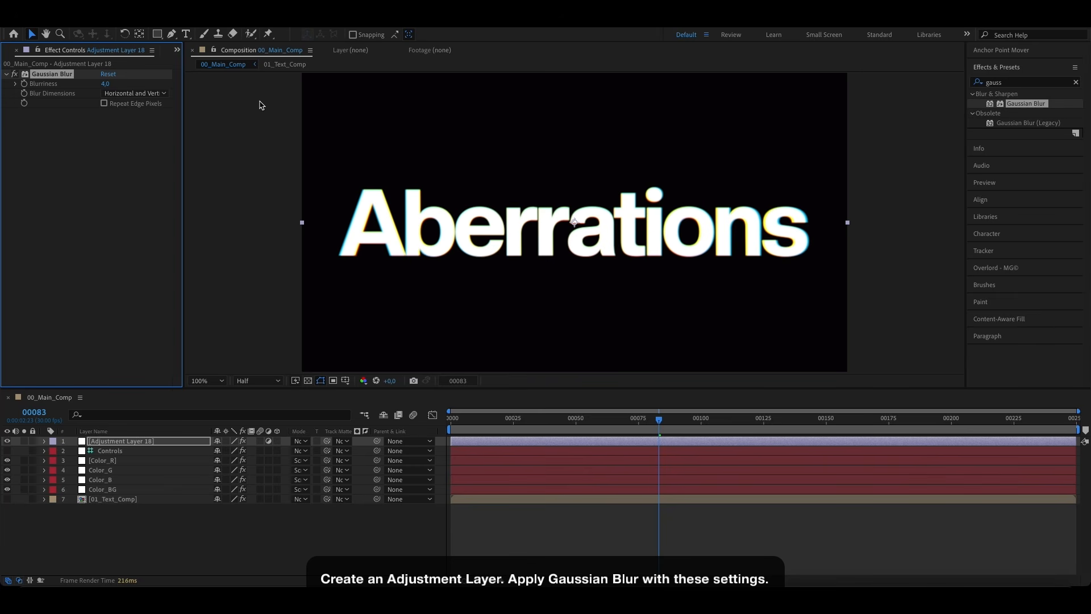
Step: Find the Unsharp Mask effect and apply it to the adjustment layer
click(1076, 82)
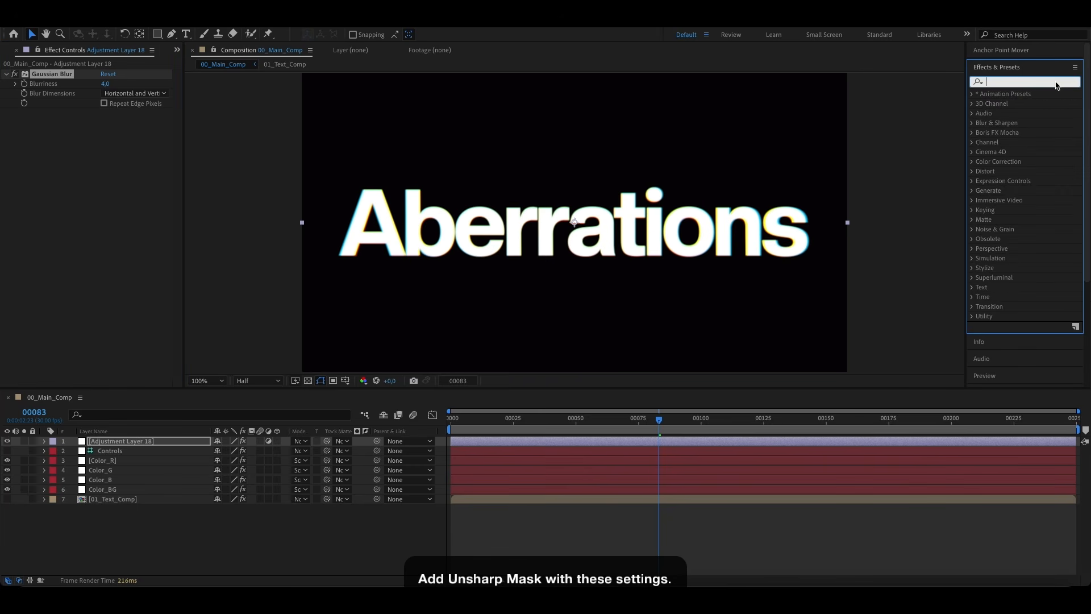
text(un)
text(shar)
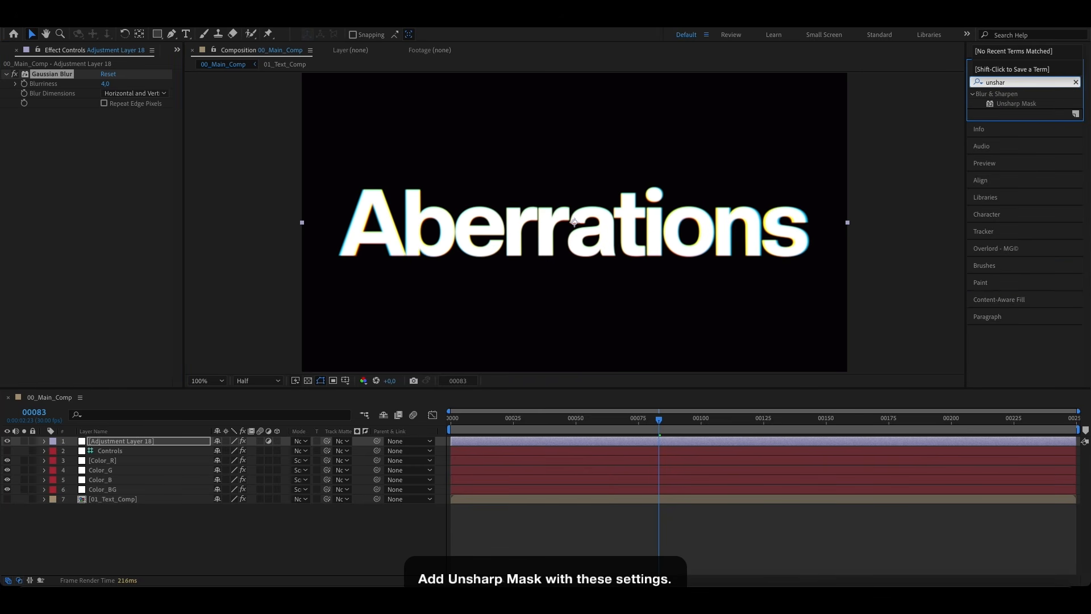
drag(1017, 103, 121, 446)
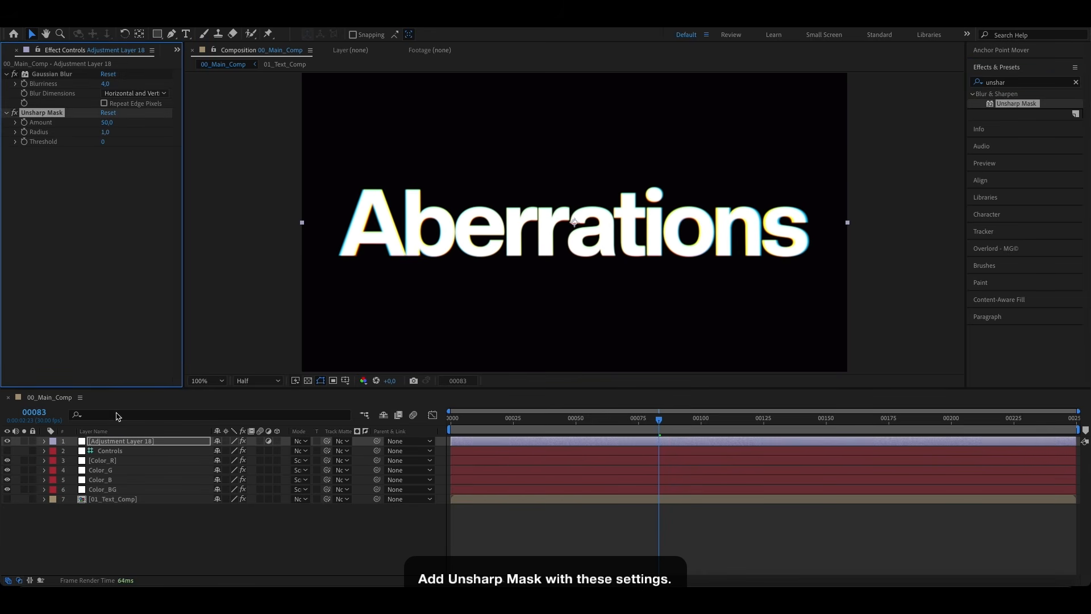
Step: Set the Unsharp Mask's Amount to 200 and its Radius to 3
click(104, 123)
text(200)
key(Return)
click(105, 131)
text(3)
key(Return)
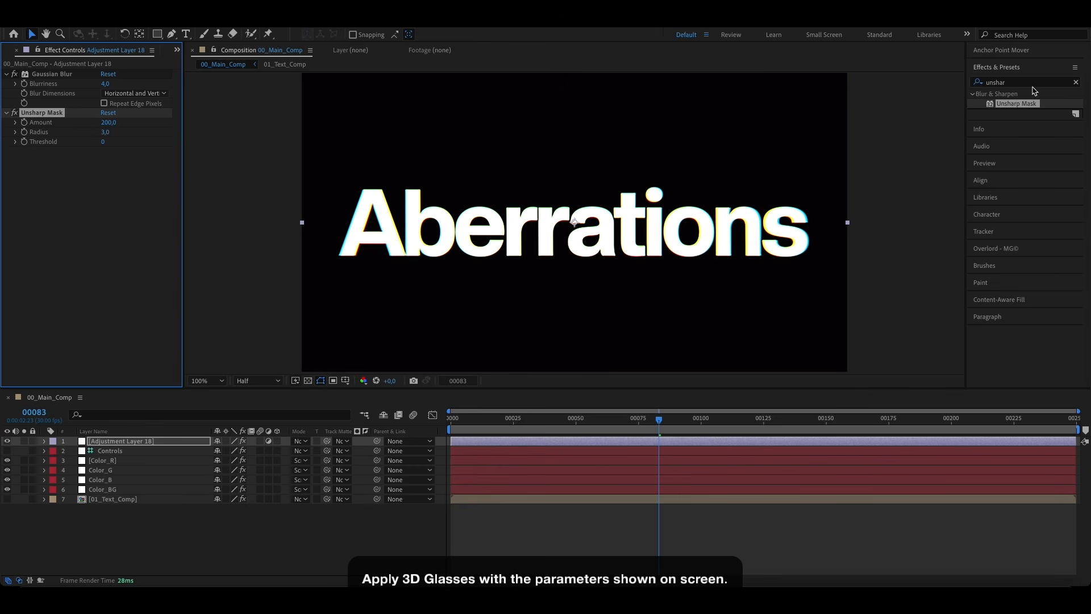
Step: Find the 3D Glasses effect and apply it to the adjustment layer
click(1076, 84)
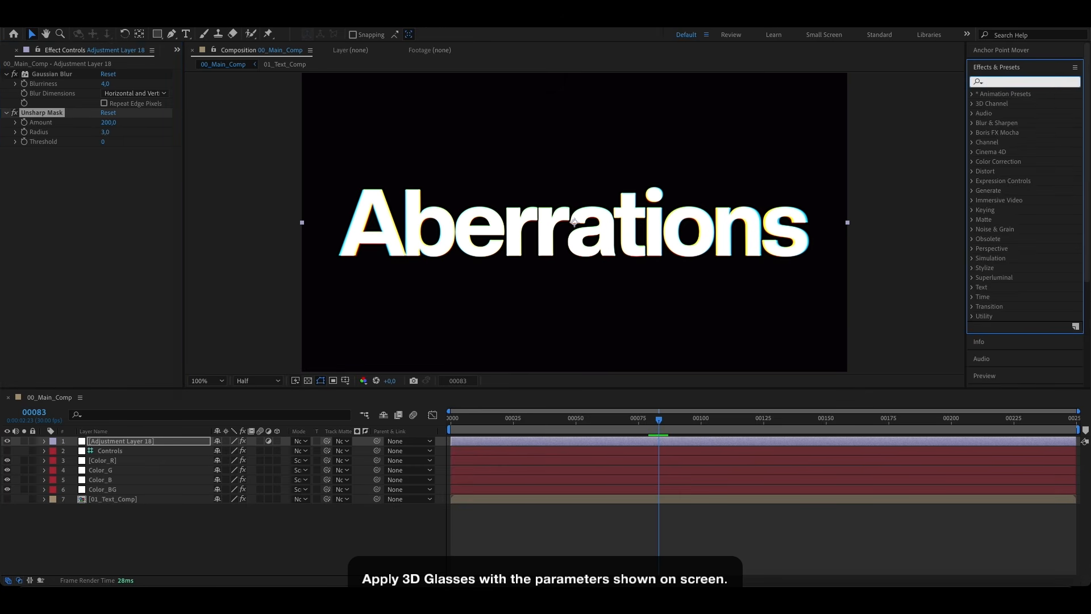
text(3d gla)
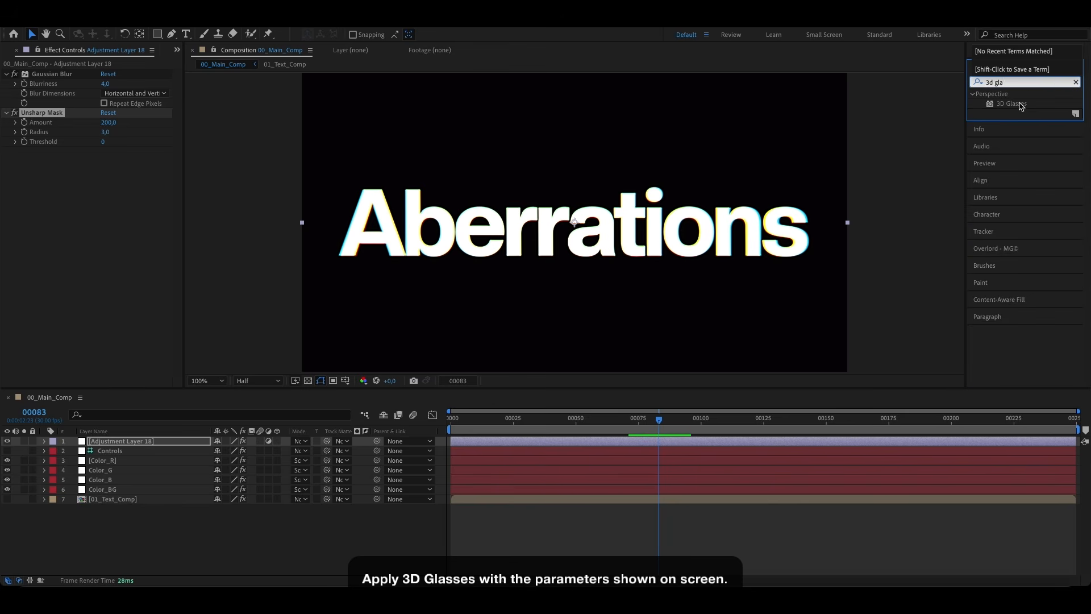
drag(1012, 104, 155, 445)
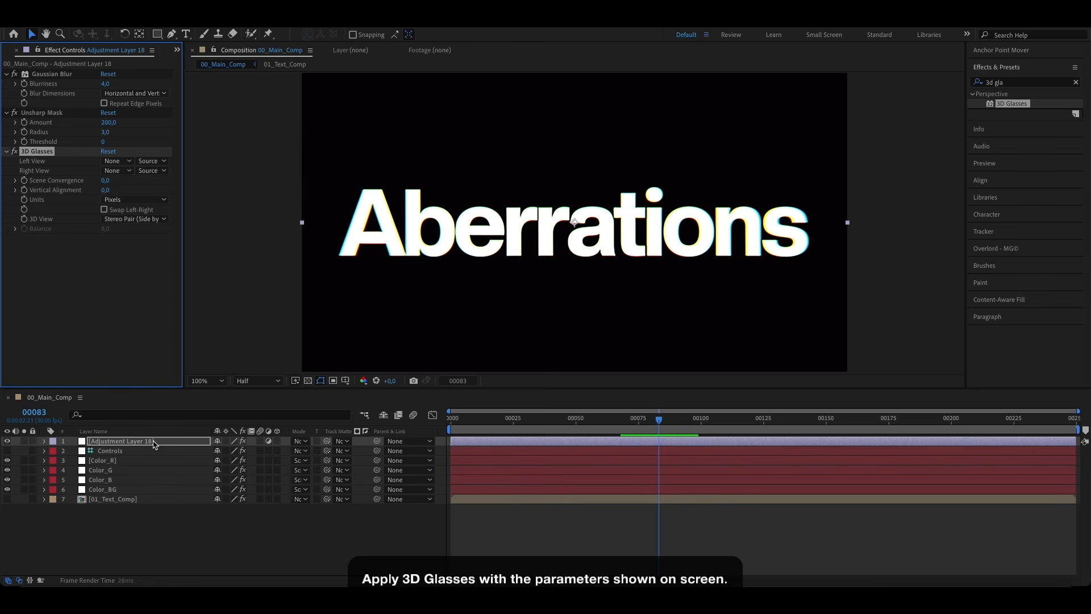
Step: Set the 3D Glasses' Left View to the adjustment layer, 3D View to Balanced Colored Red Blue and Scene Convergence to 1
click(124, 163)
click(132, 188)
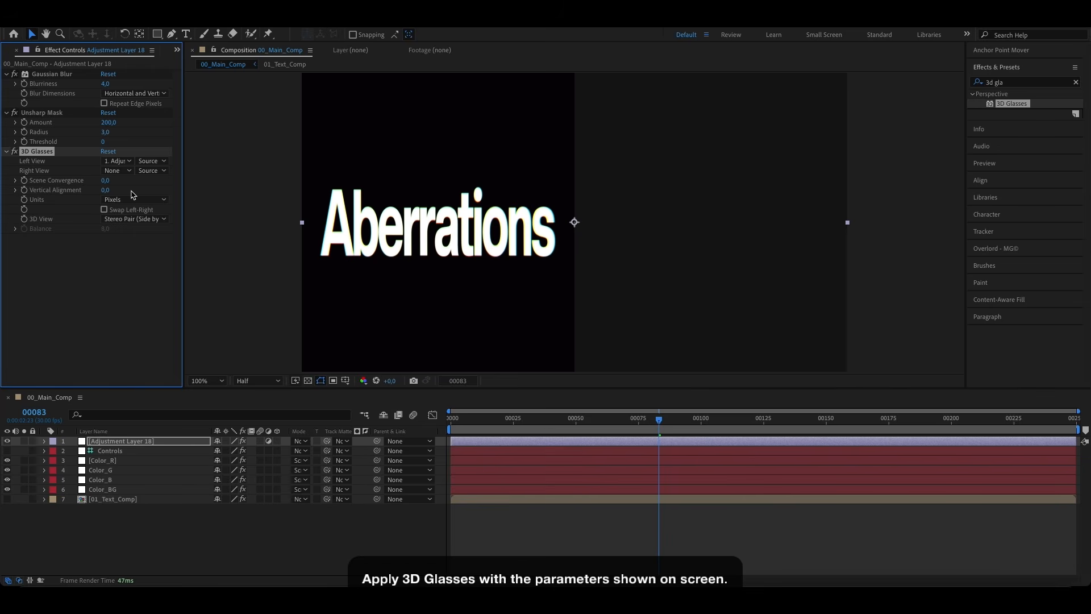
click(134, 219)
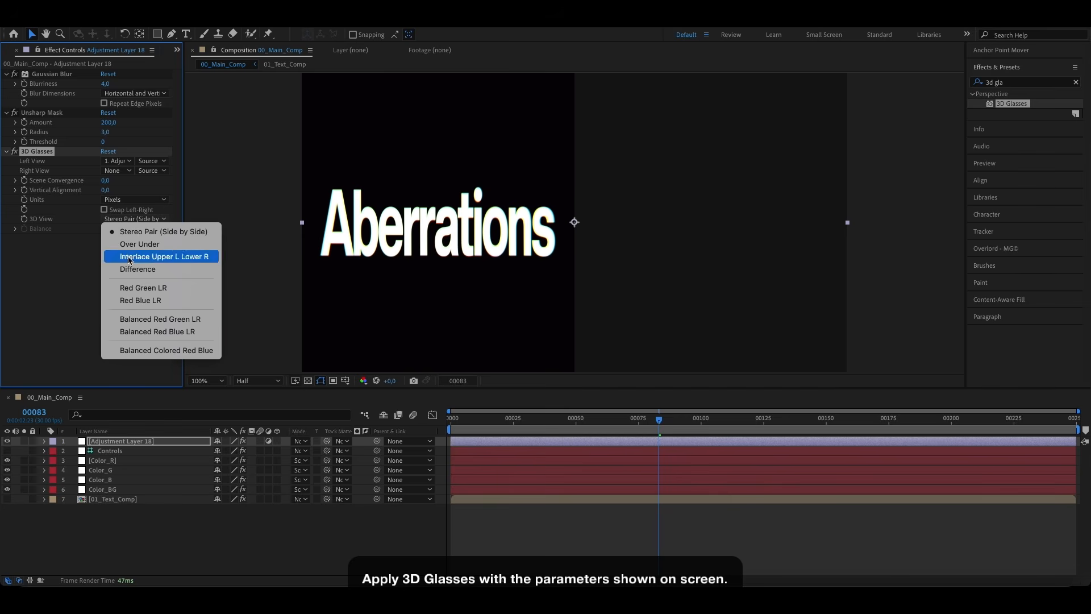
click(144, 350)
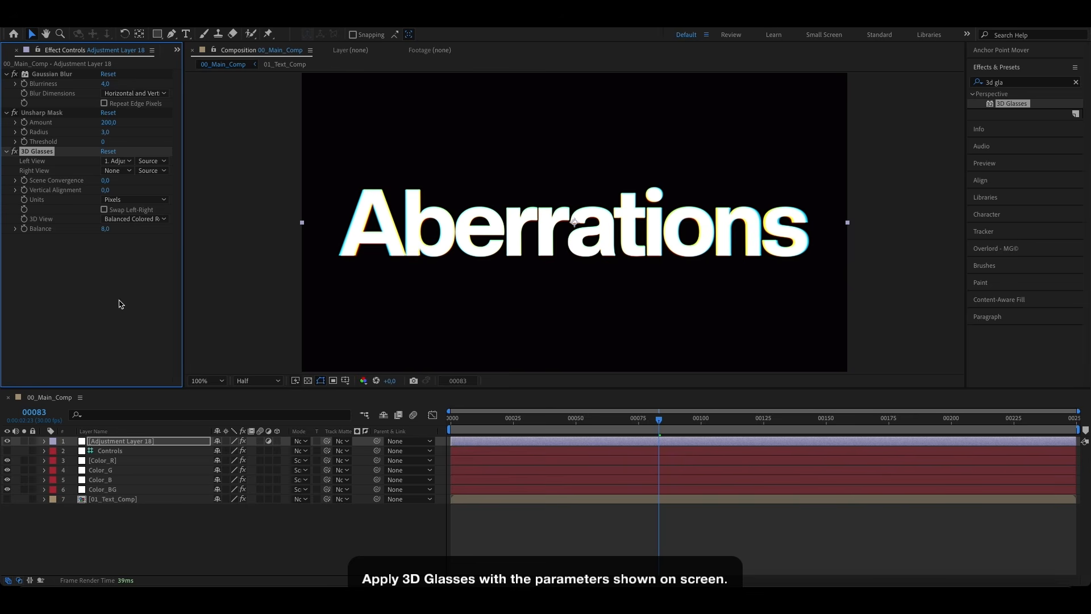
click(105, 180)
text(1)
click(100, 300)
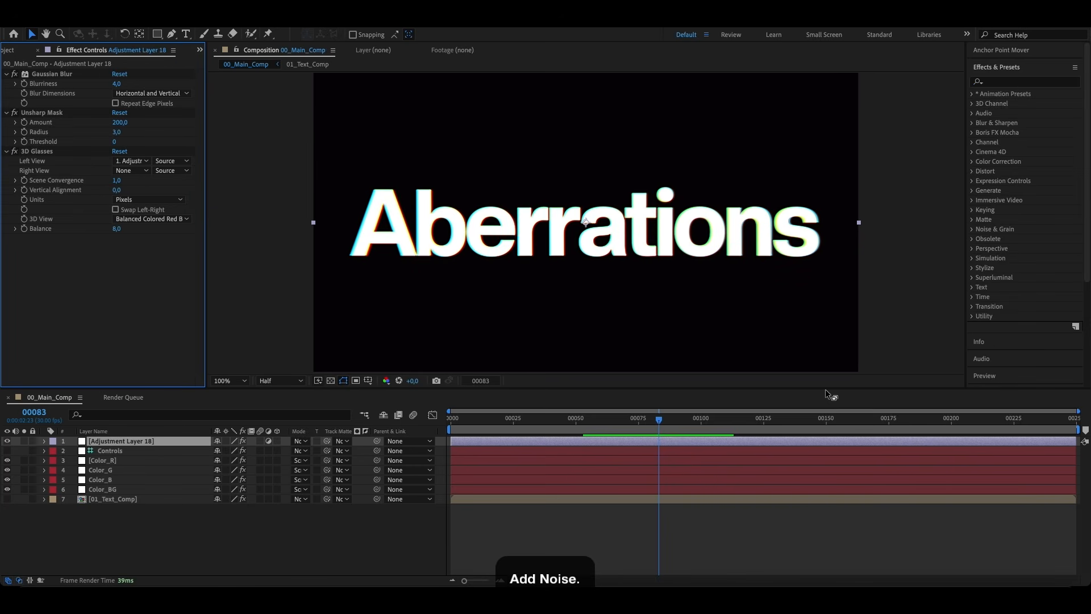
Step: Apply the Noise effect to the adjustment layer and set its Amount of Noise to 3%
click(1021, 82)
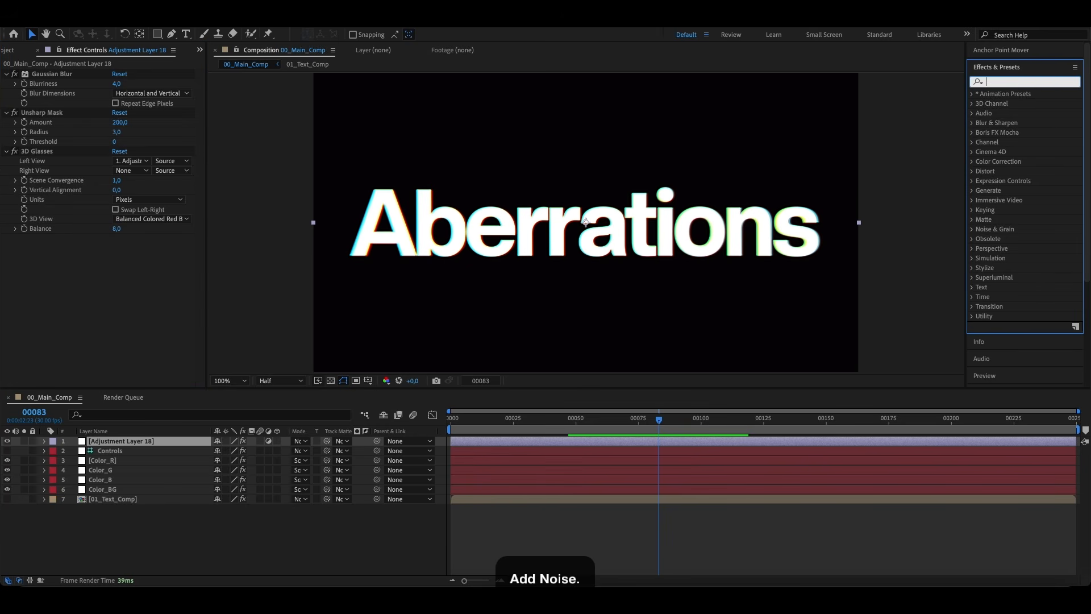
text(noise)
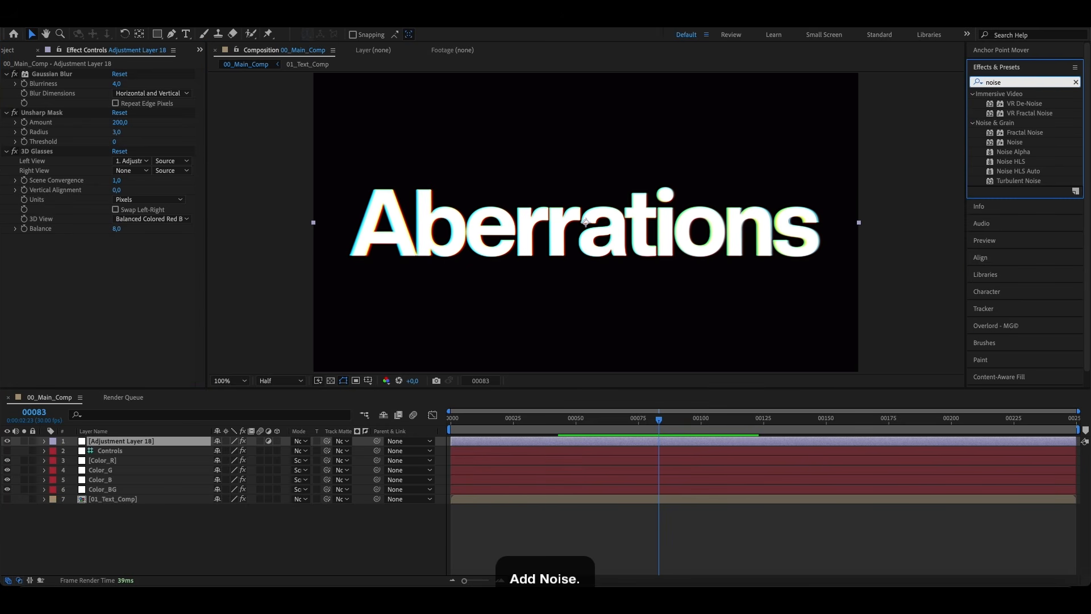
click(1016, 142)
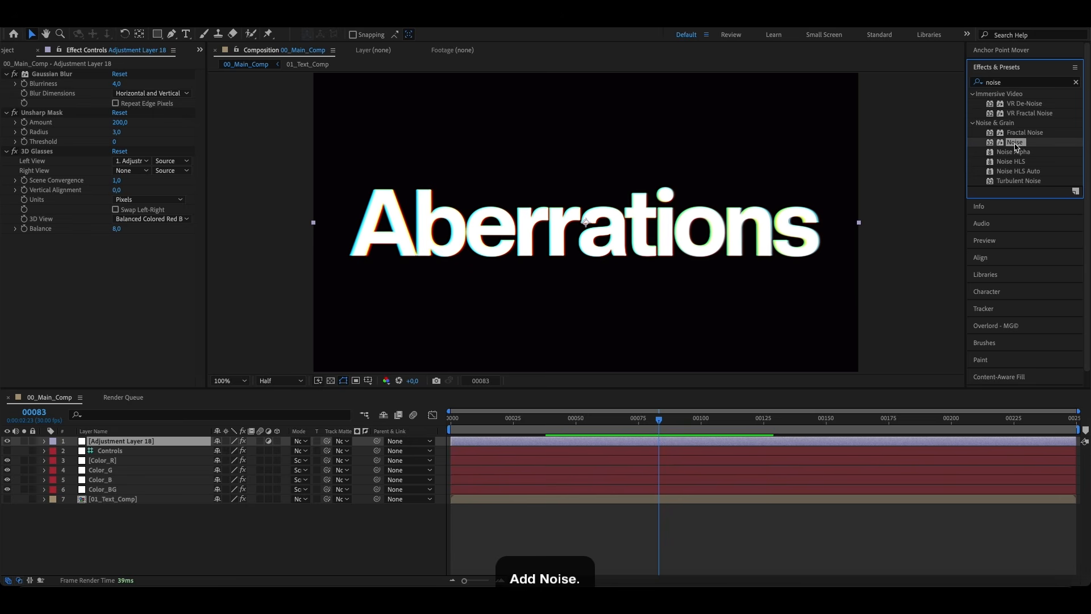
drag(1016, 143, 163, 446)
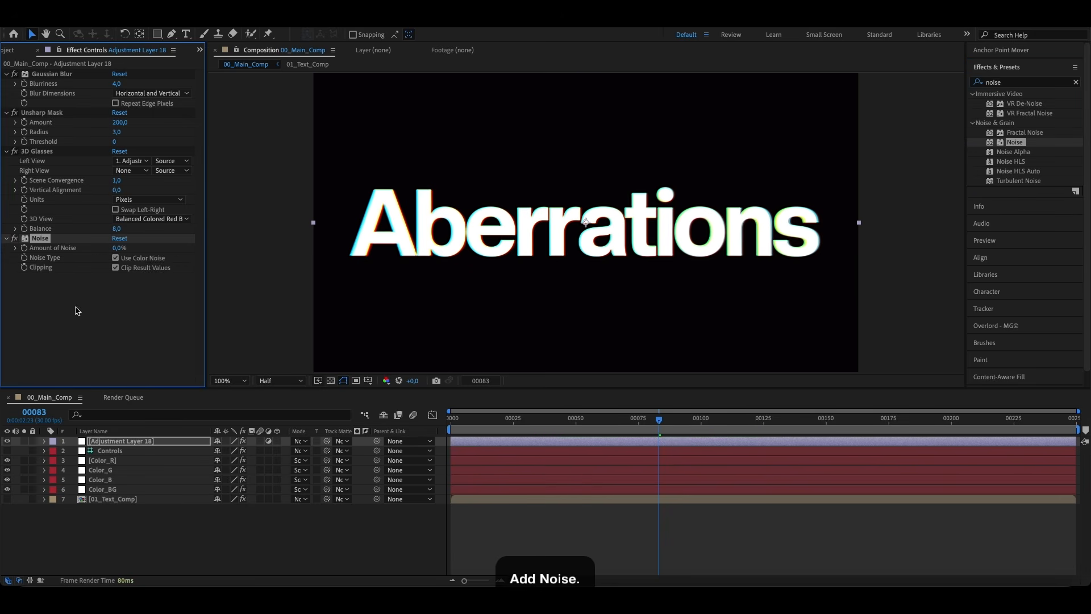
click(118, 249)
text(3)
key(Return)
Step: Apply the Posterize Time effect to the adjustment layer and set its Frame Rate to 15
click(1075, 82)
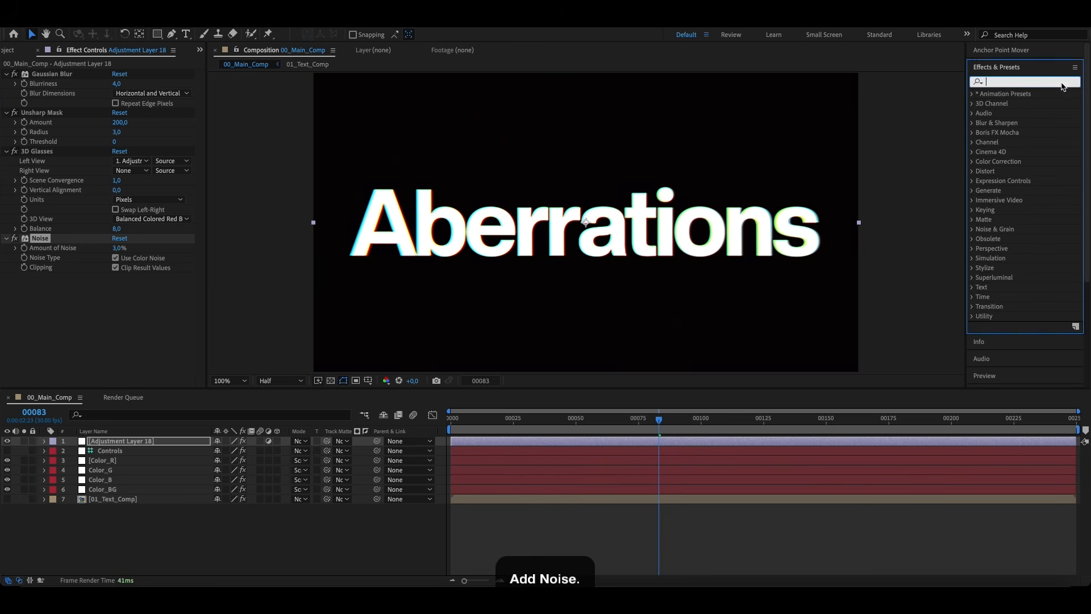
text(poster)
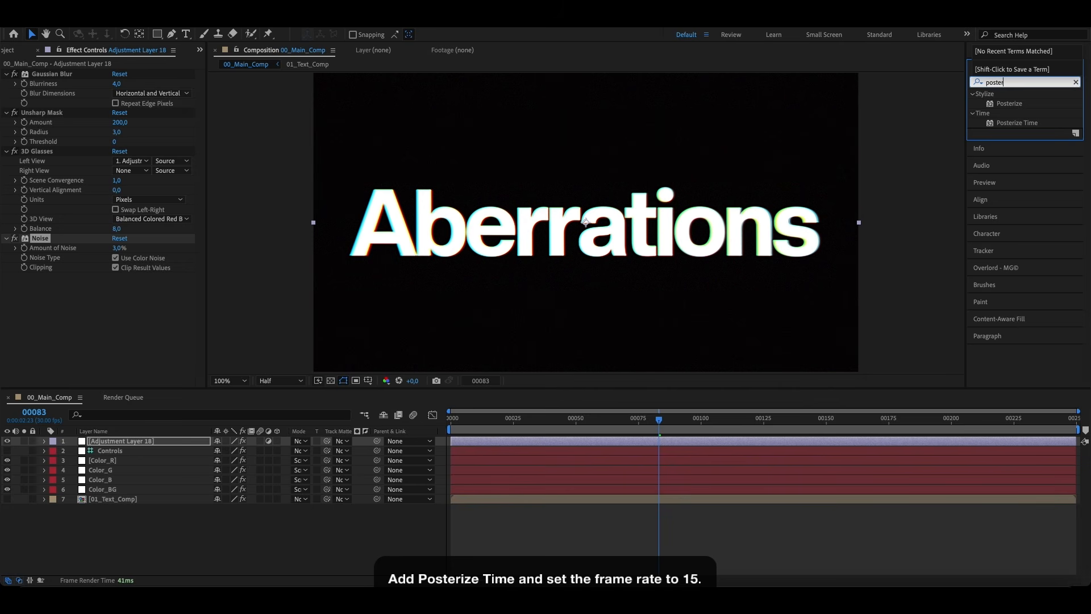
drag(1031, 125, 172, 443)
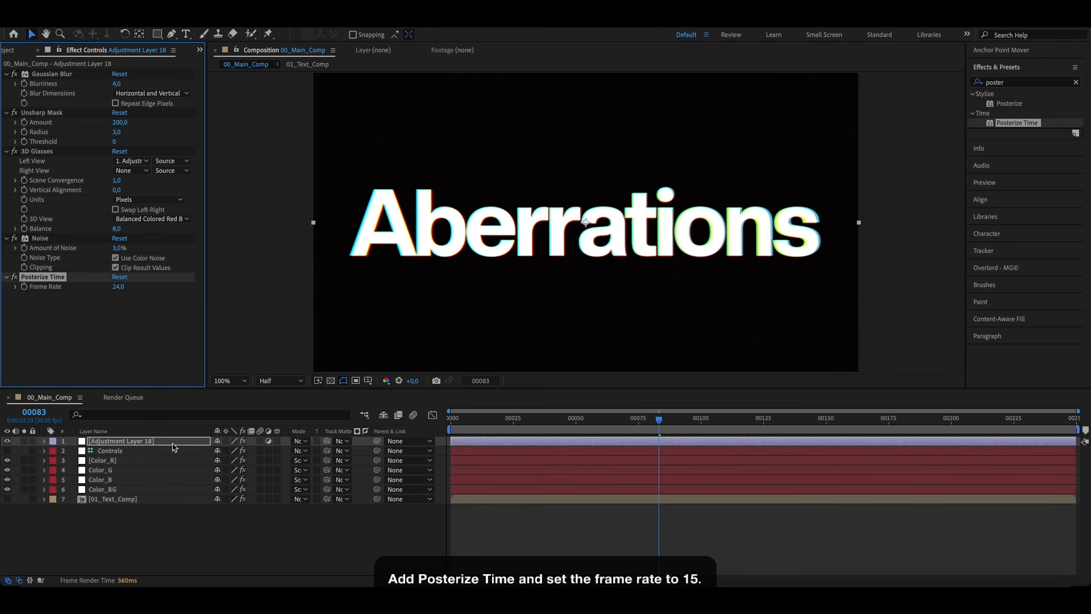
click(118, 287)
text(15)
key(Return)
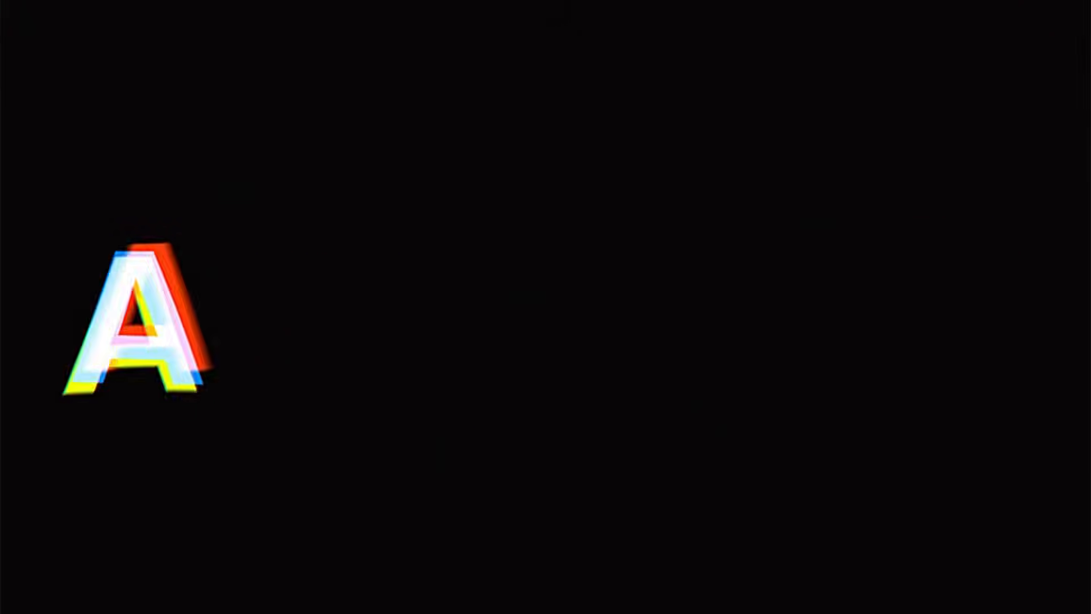